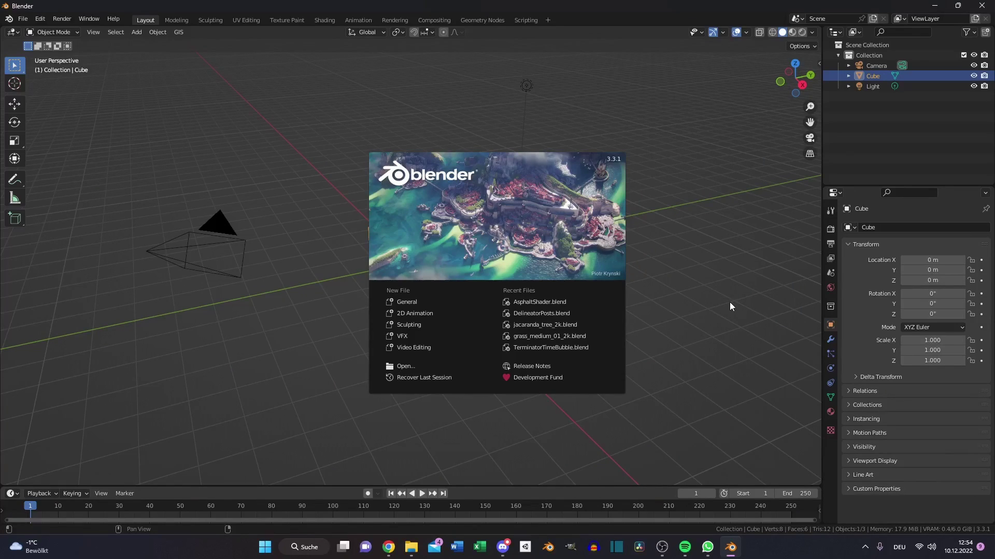
- Replace the default cube with a plane scaled 10 times along Y
left_click(730, 306)
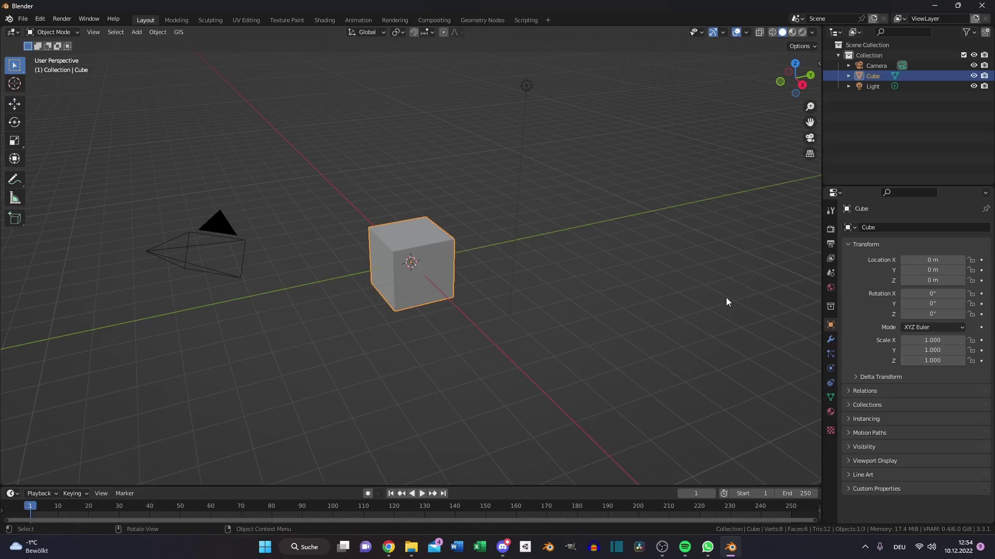
key("Delete")
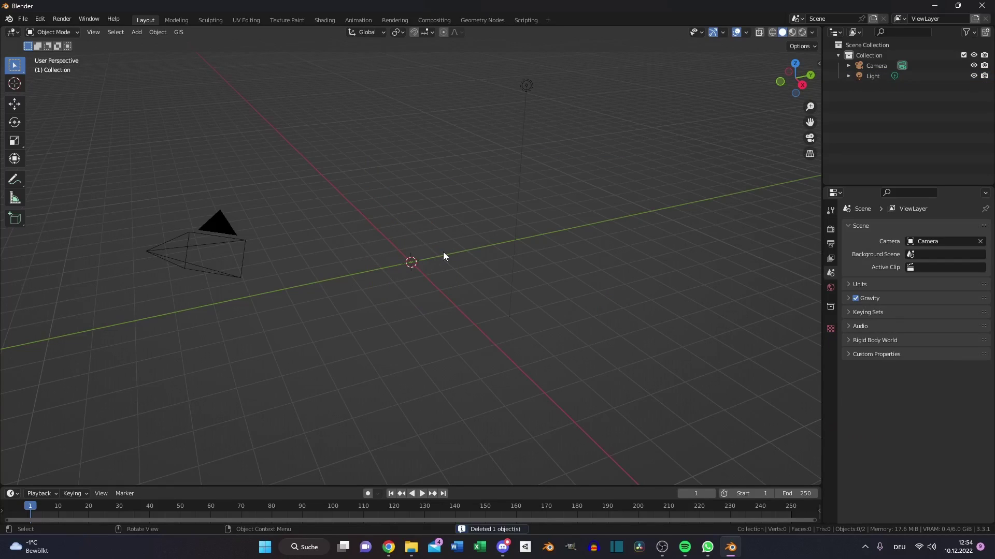
left_click(136, 32)
mouse_move(151, 44)
left_click(248, 44)
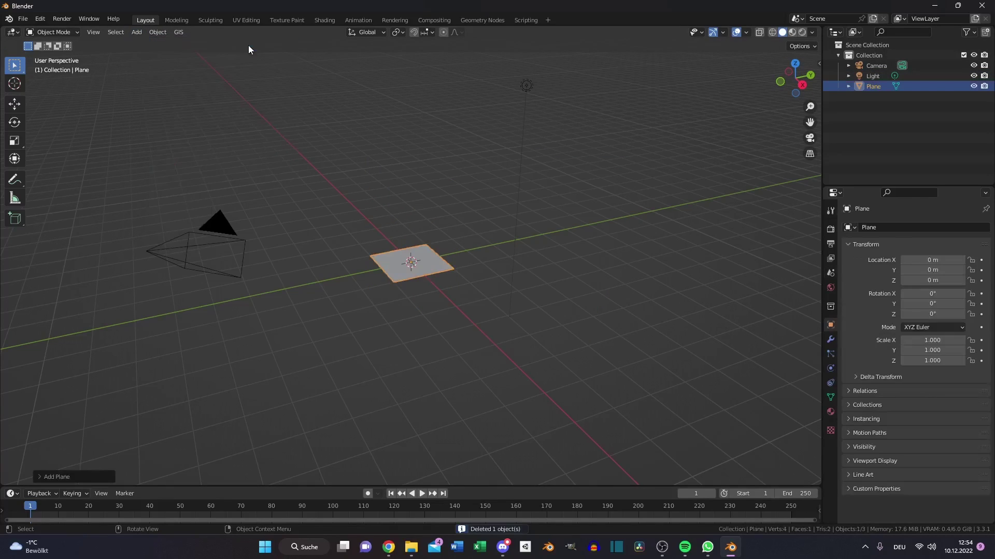
key("s")
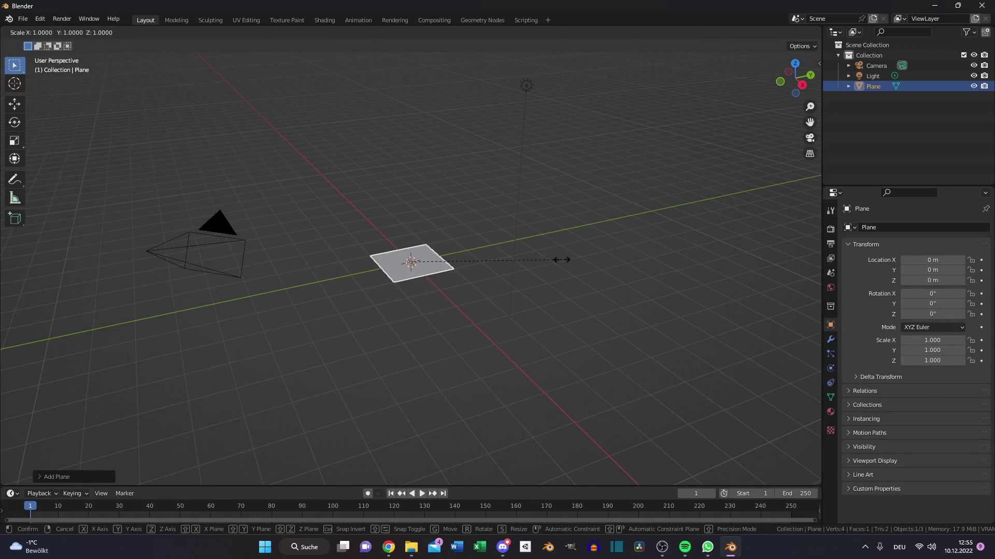
key("y")
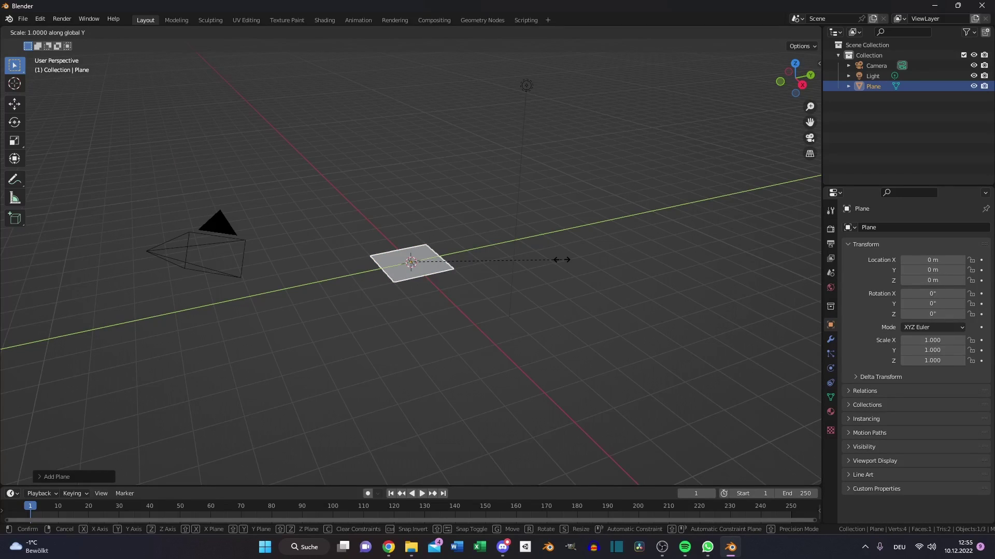
type("10")
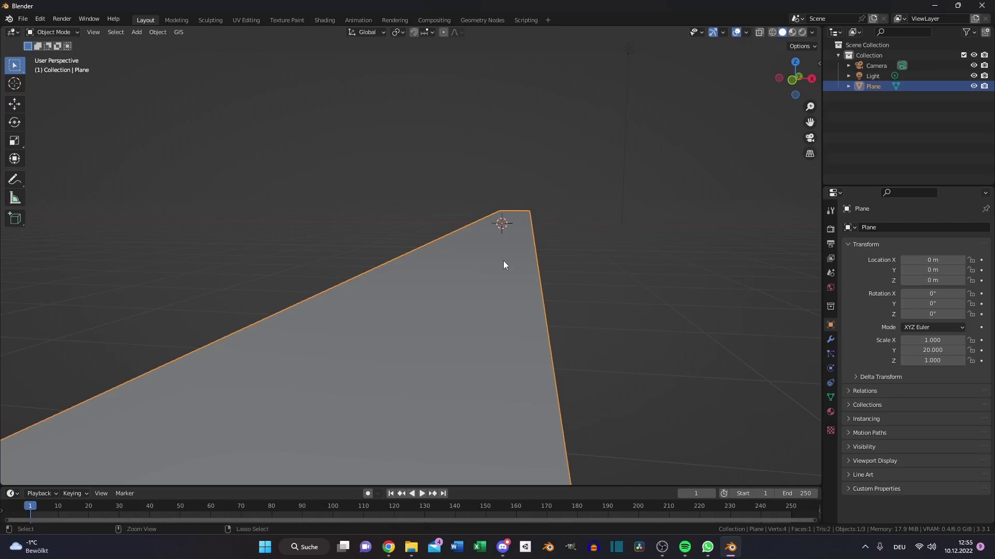
- Give the camera a 25 mm focal length and pull it back to Y -21.191 m
key("KP_0")
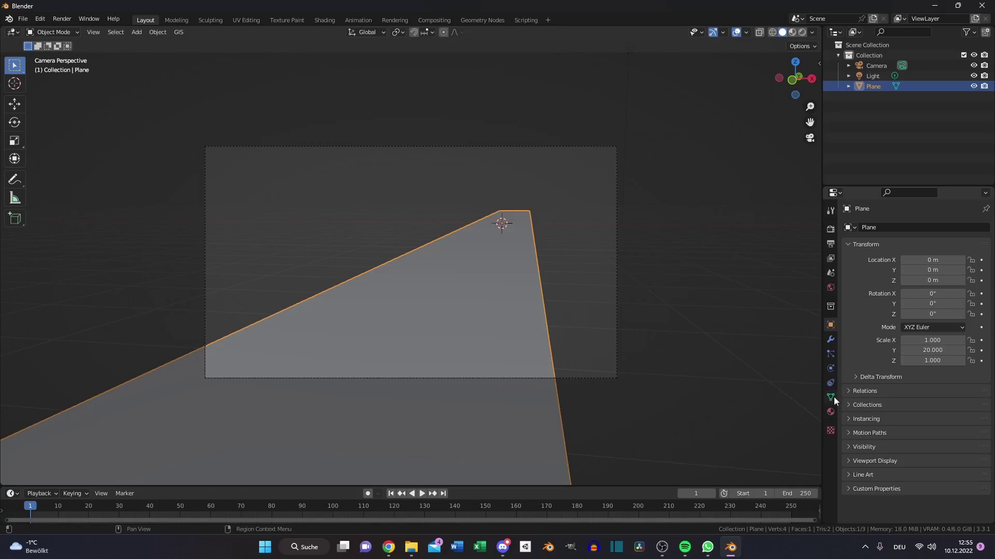
left_click(875, 65)
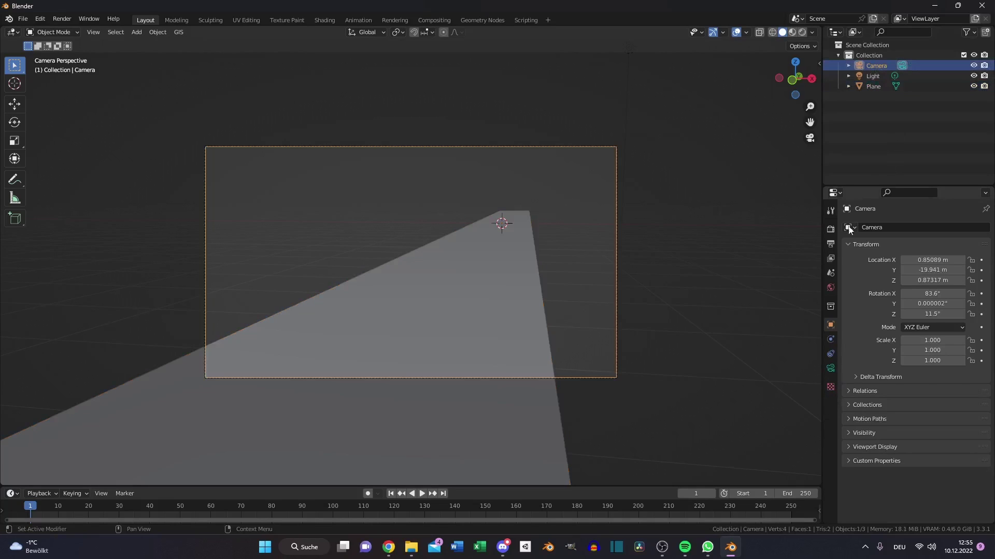
left_click(831, 368)
double_click(942, 277)
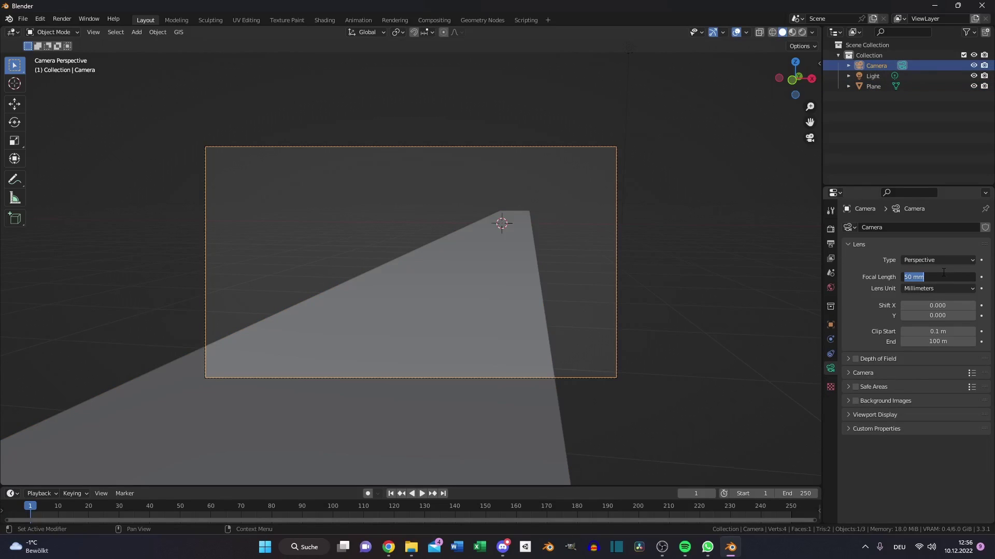
type("25")
key("Return")
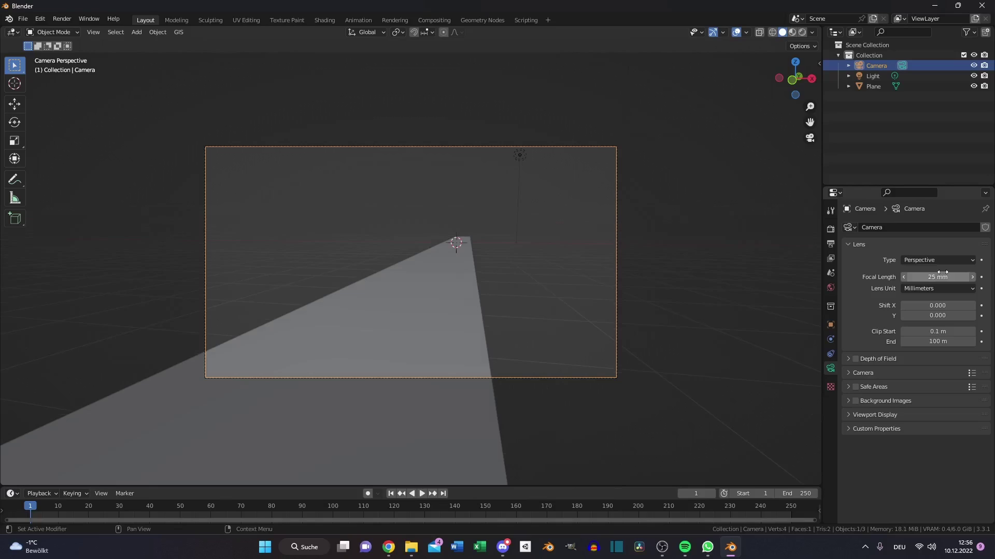
key("n")
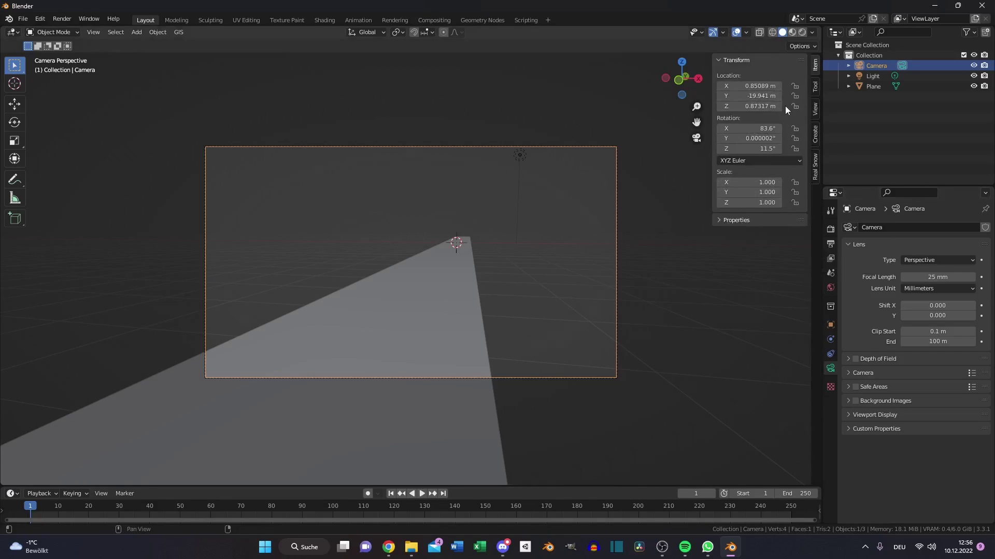
left_click_drag(762, 96, 738, 95)
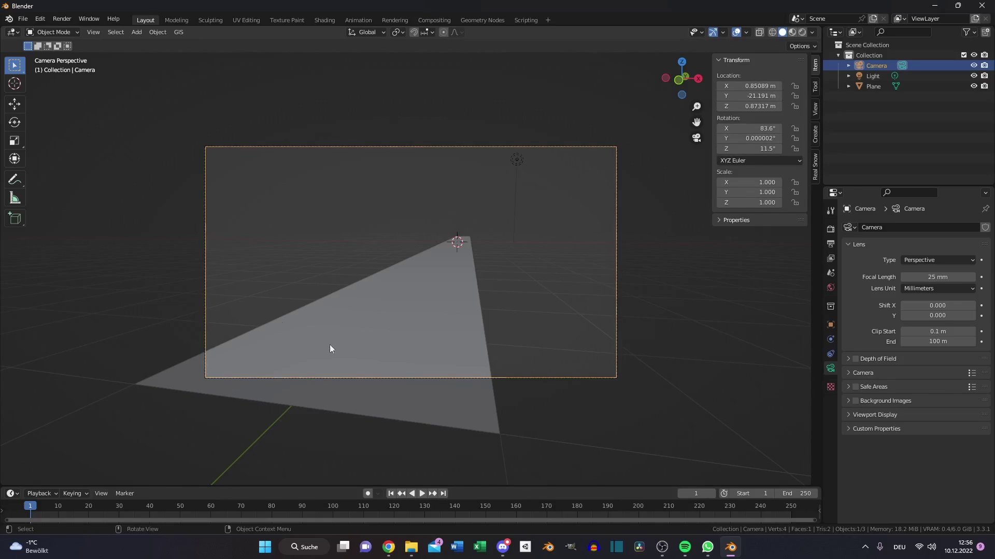
- Change the light into a Sun and tilt it over the road plane
key("alt+a")
left_click(831, 229)
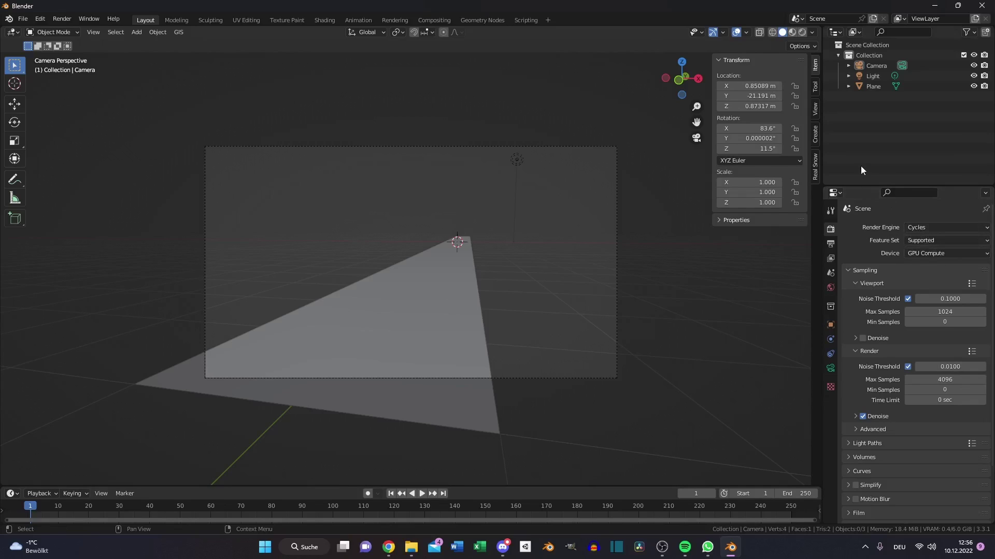
left_click(874, 77)
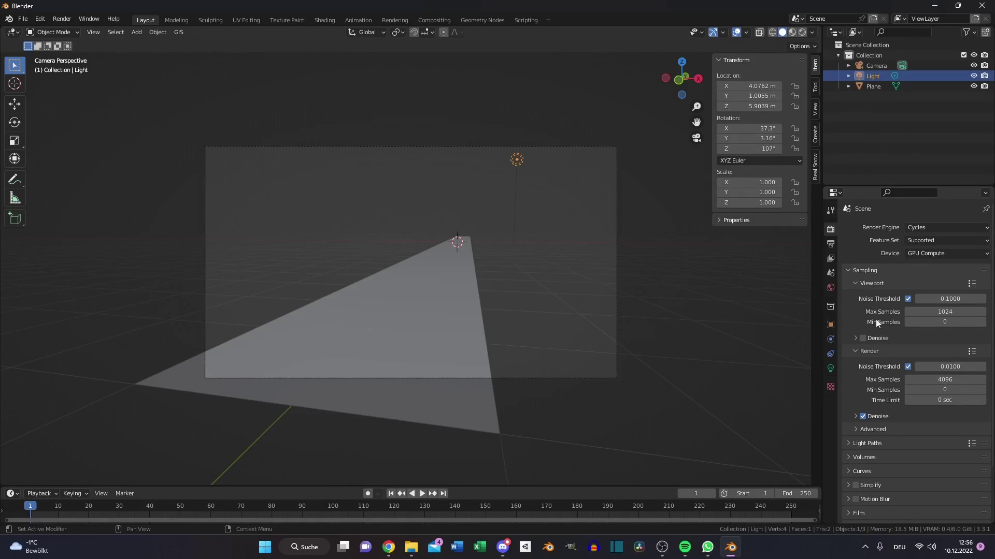
left_click(830, 368)
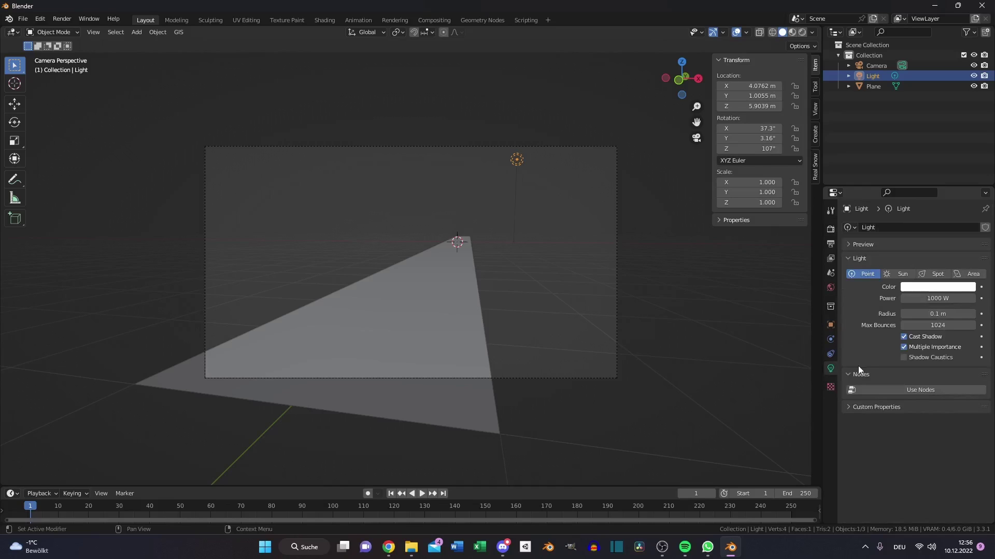
left_click(901, 274)
key("KP_3")
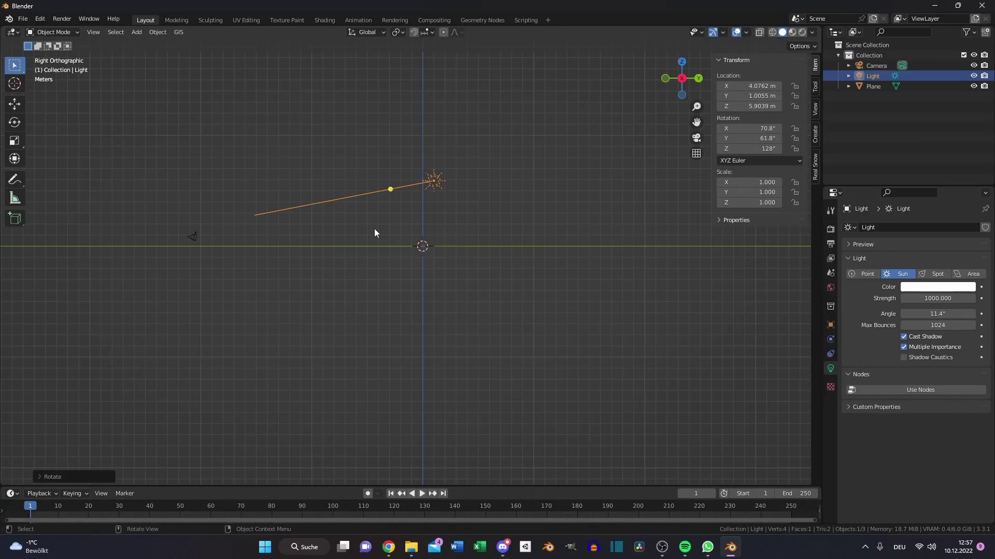
middle_click_drag(376, 224, 534, 277)
key("KP_7")
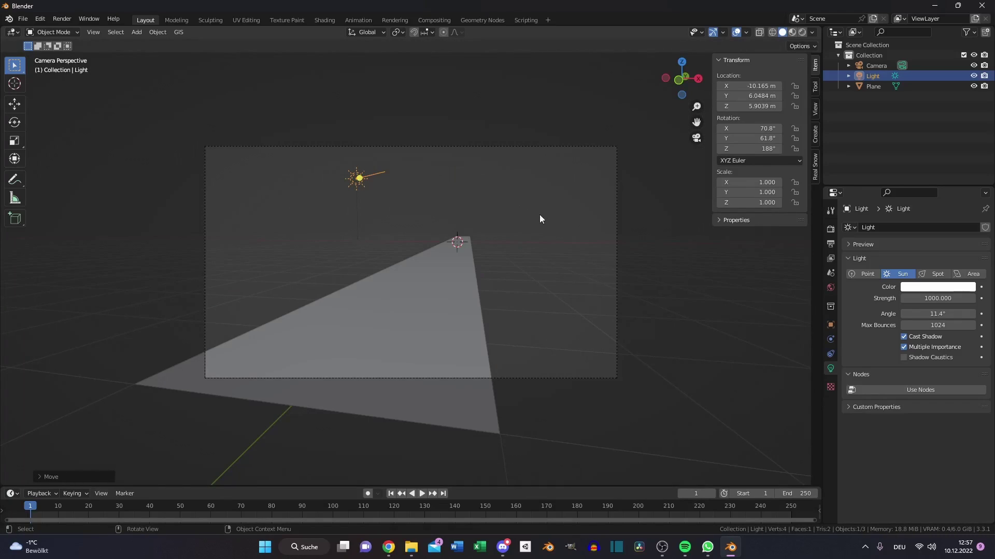
left_click(400, 311)
- Switch to Rendered shading and give the sun strength 5 with a pale pink tint
key("z")
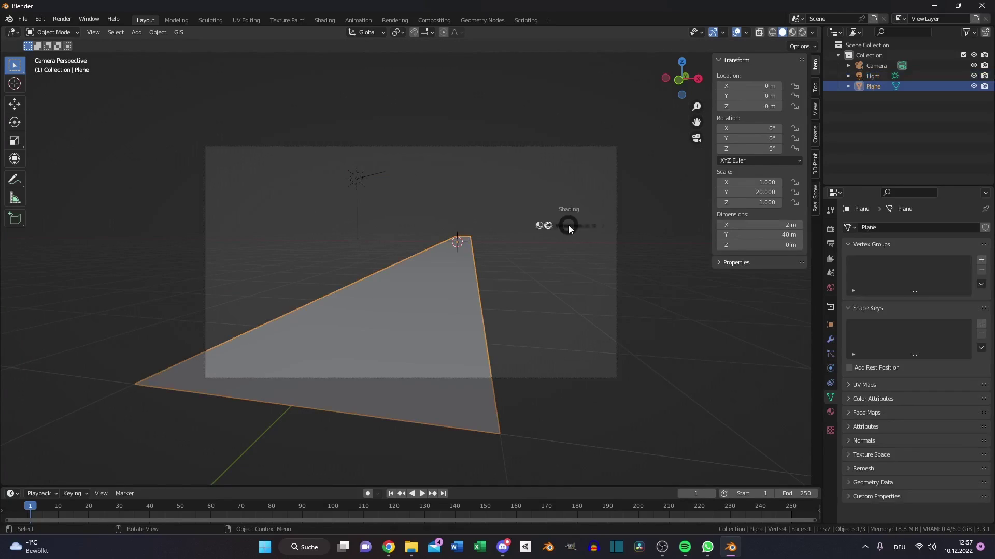
left_click(562, 169)
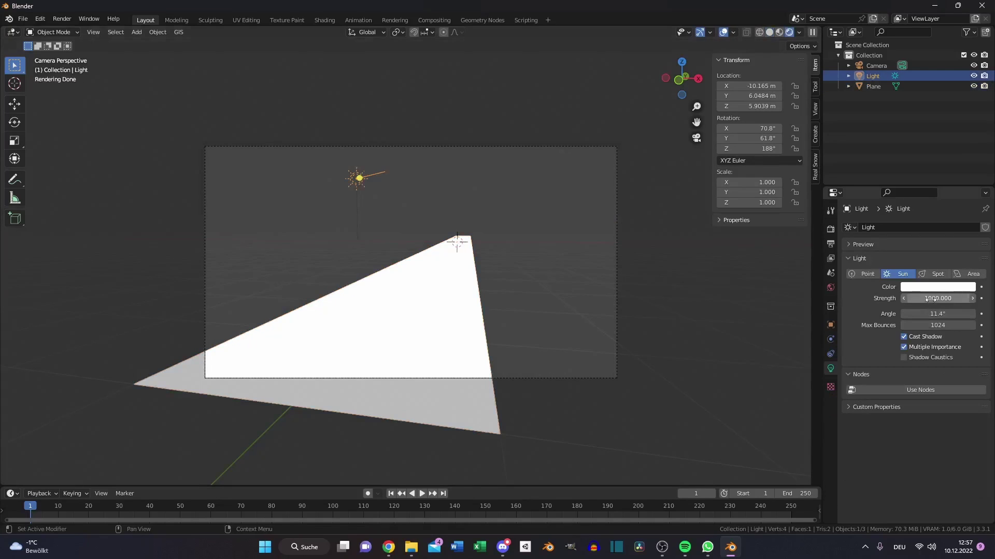
left_click(932, 300)
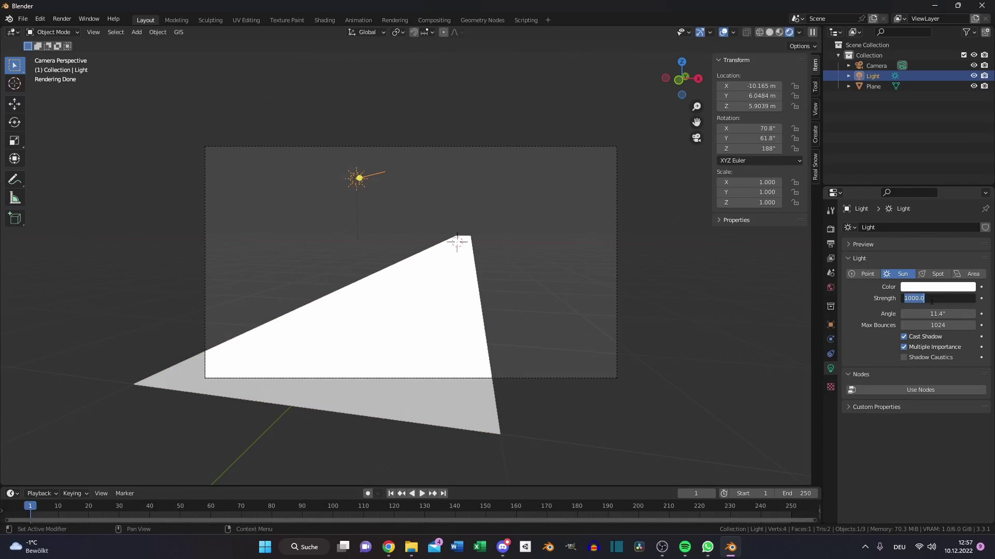
type("5")
left_click(933, 287)
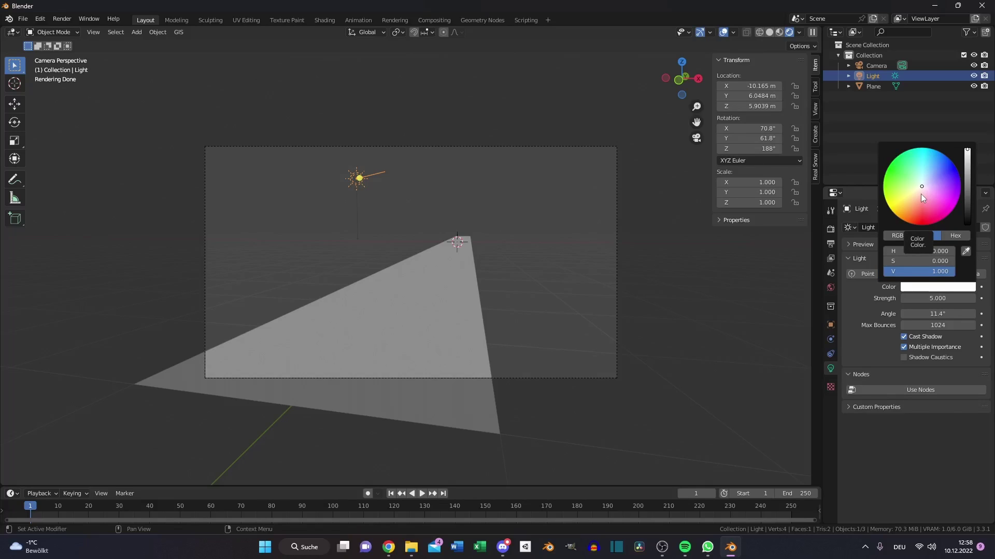
left_click(921, 194)
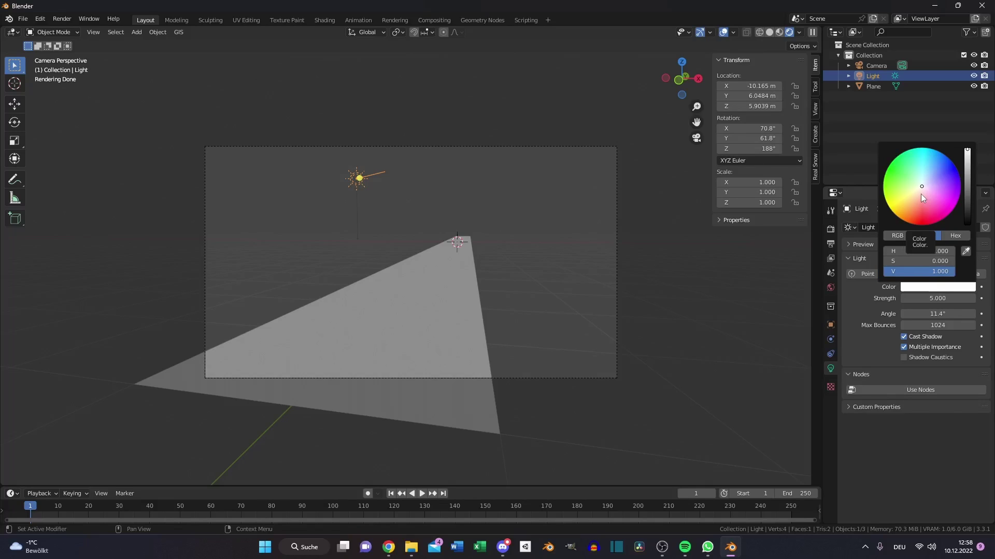
left_click(436, 298)
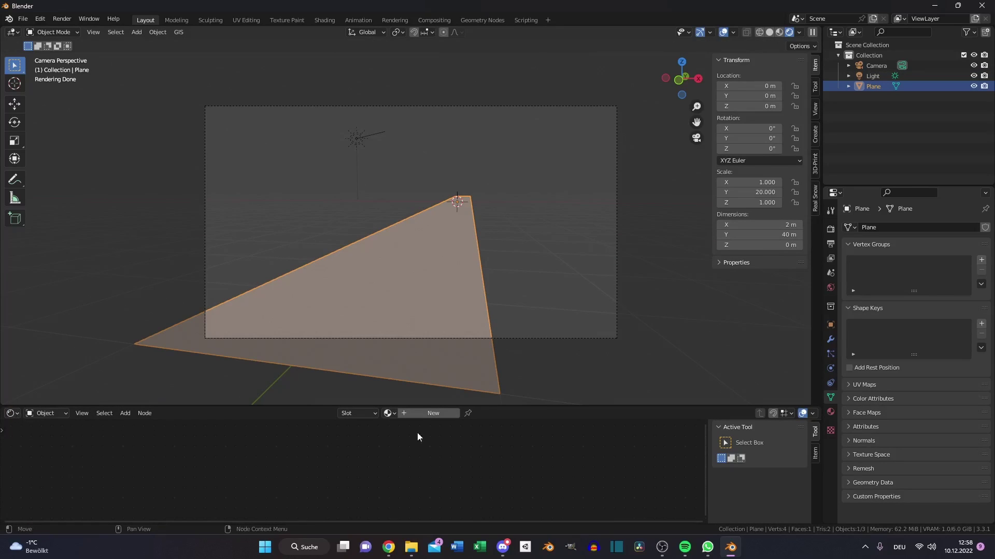
- Assign the existing material 'Material' to the road plane
left_click(387, 412)
left_click(406, 307)
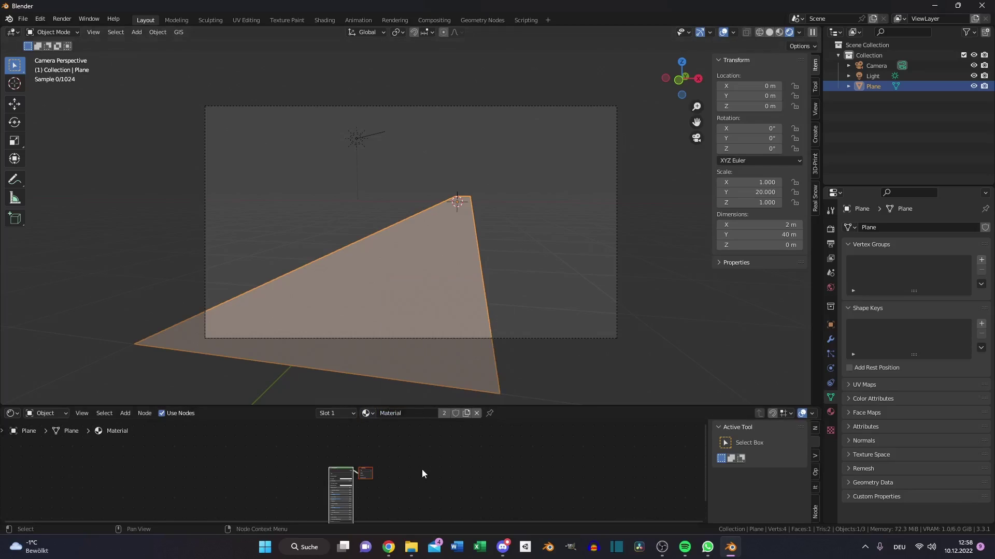
scroll(421, 471, "up", 3)
scroll(381, 476, "up", 1)
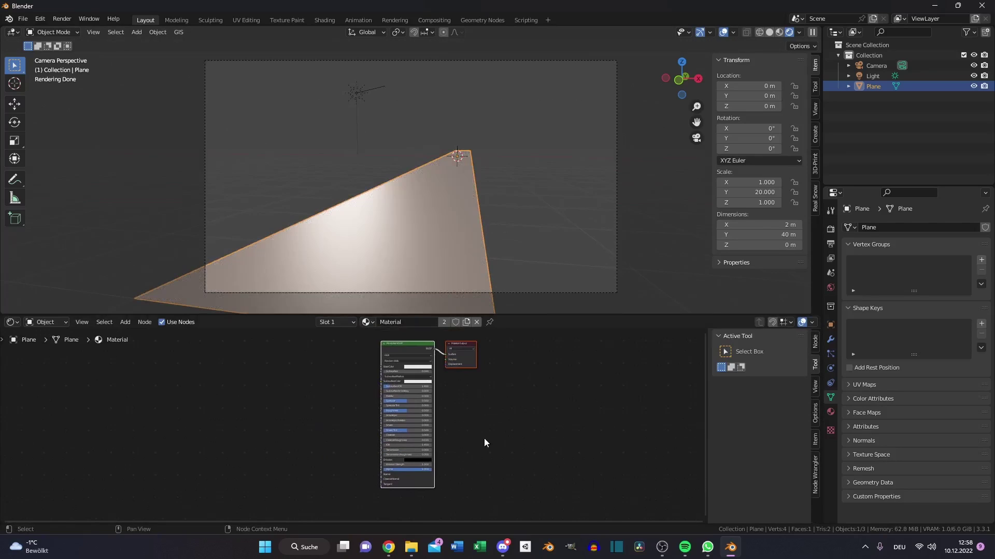
scroll(483, 455, "up", 4)
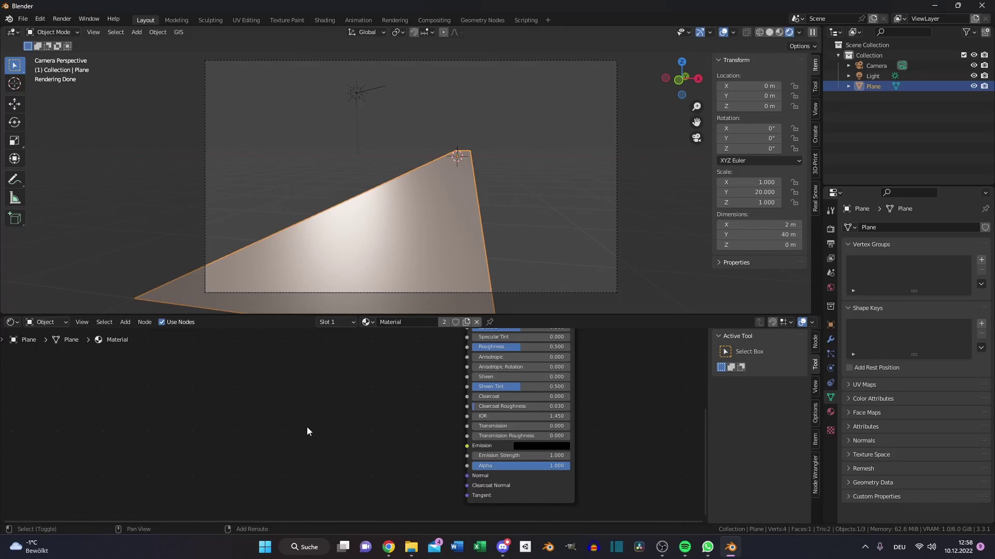
- Add Texture Coordinate and Mapping nodes, linking Object coordinates into Mapping
key("shift+a")
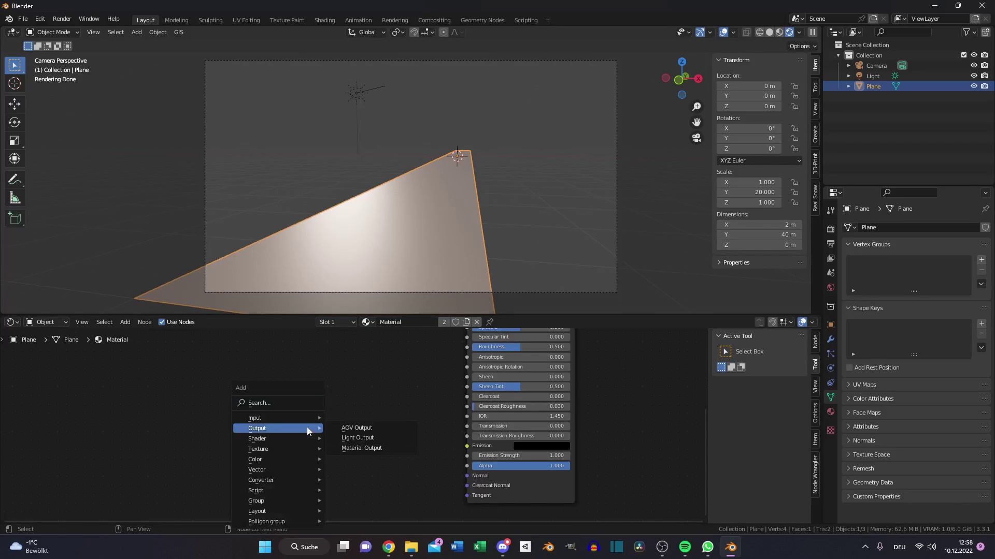
type("coo")
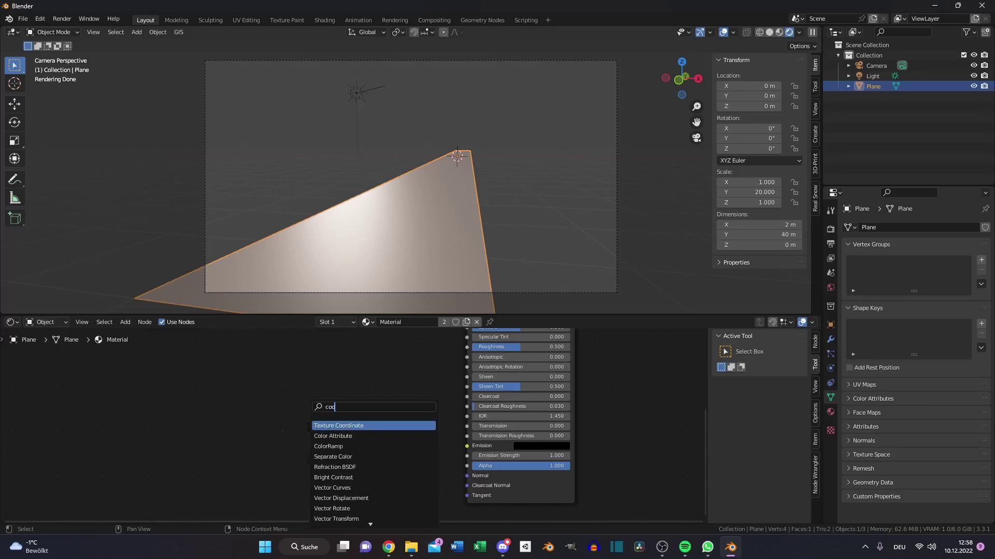
key("Return")
left_click(320, 409)
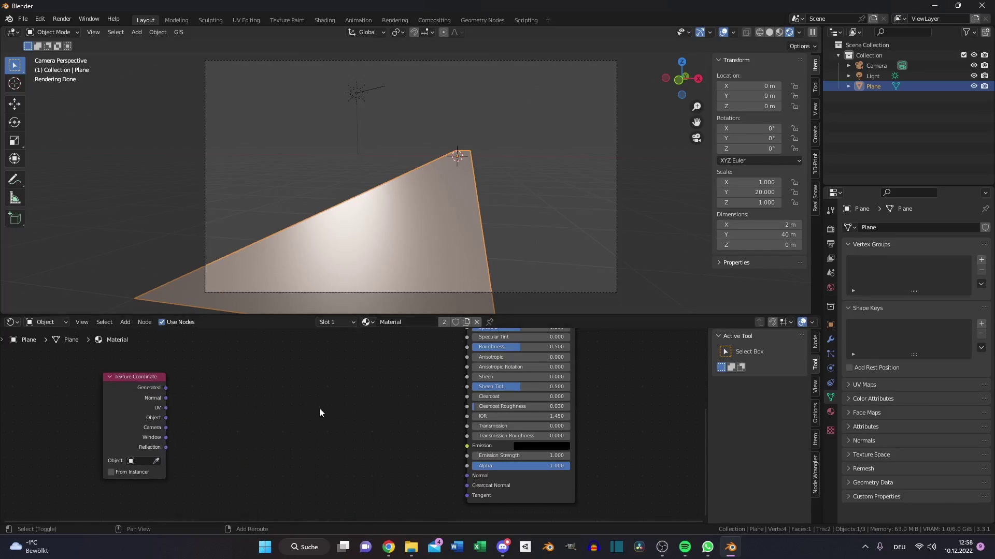
key("shift+a")
type("mapp")
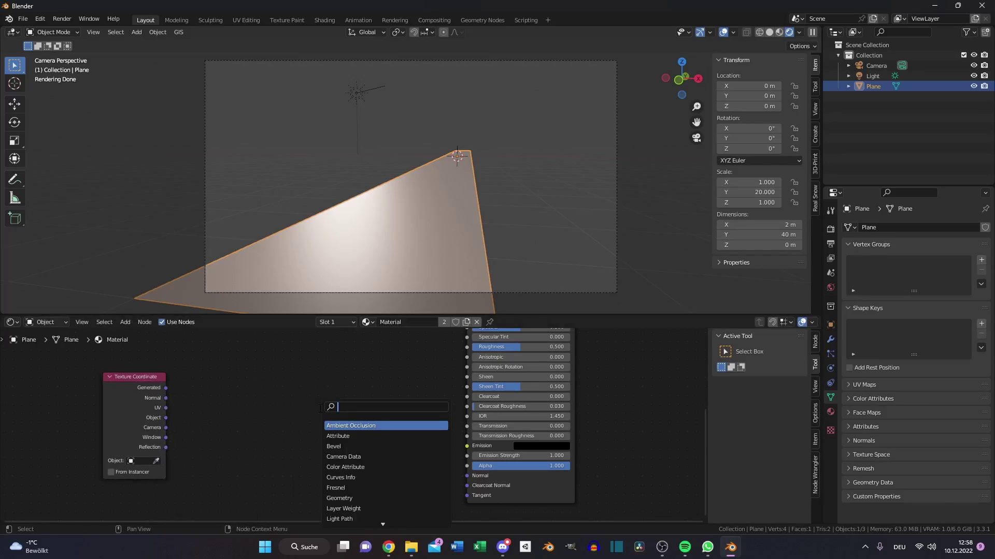
key("Return")
left_click(188, 394)
left_click_drag(166, 418, 191, 428)
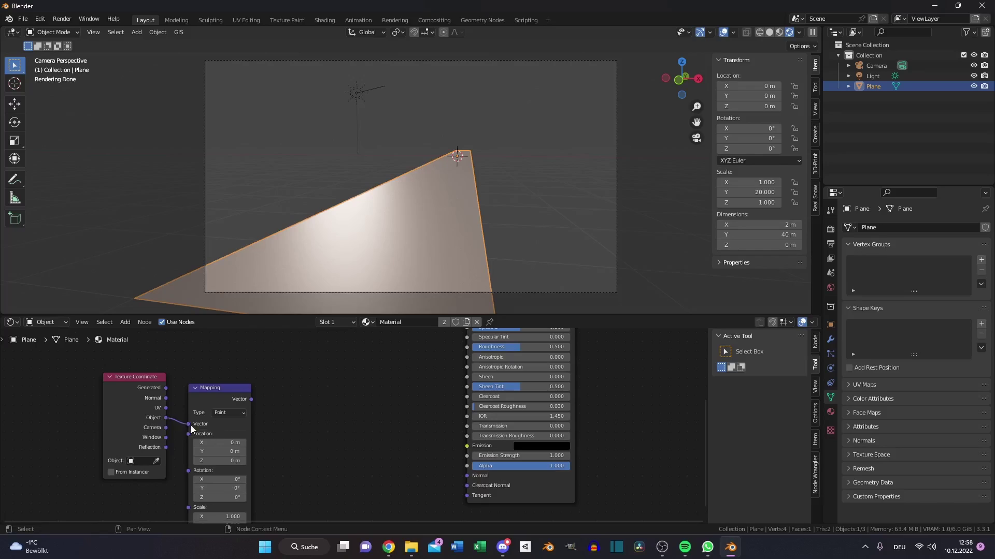
left_click_drag(118, 381, 43, 387)
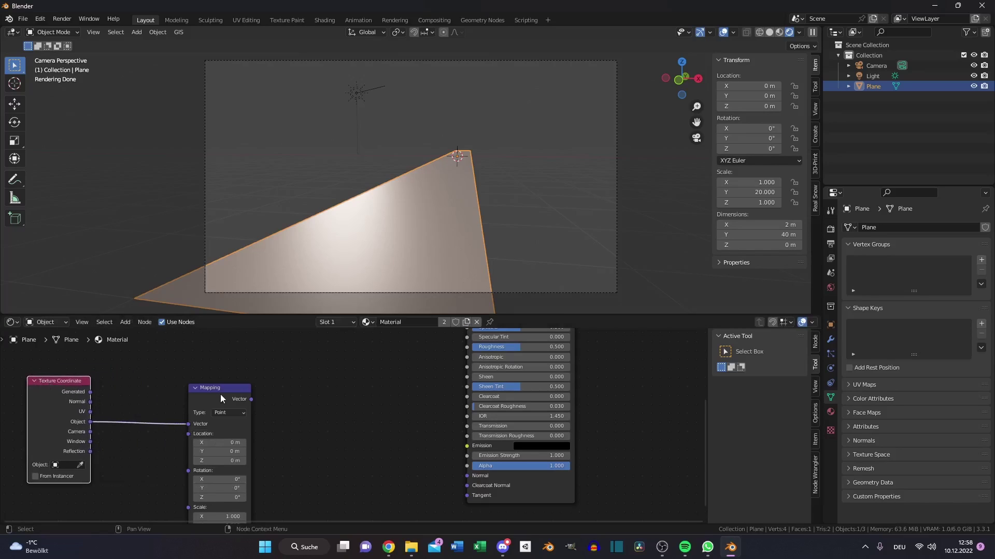
left_click_drag(215, 392, 145, 391)
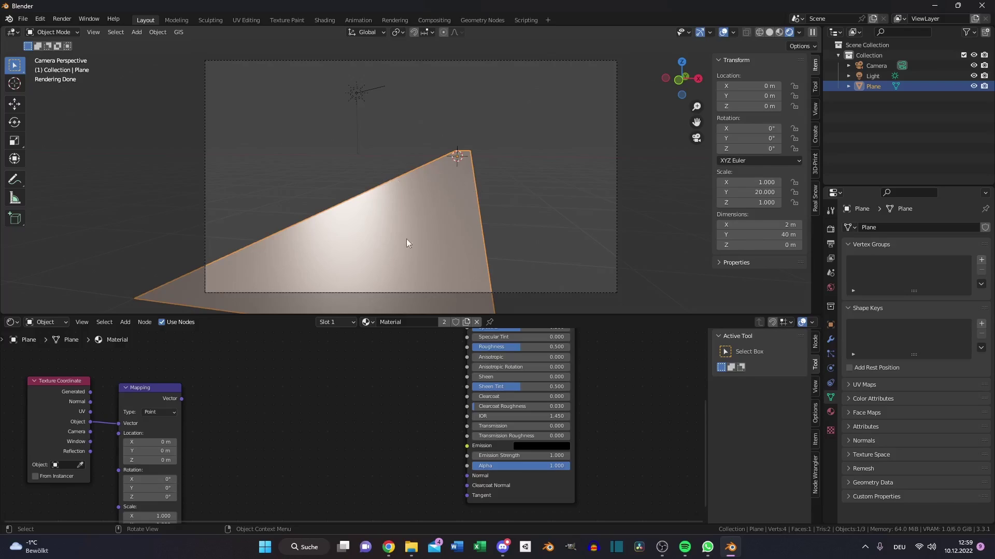
- Add a Voronoi Texture whose Distance drives a Bump feeding the shader's Normal
key("shift+a")
type("s")
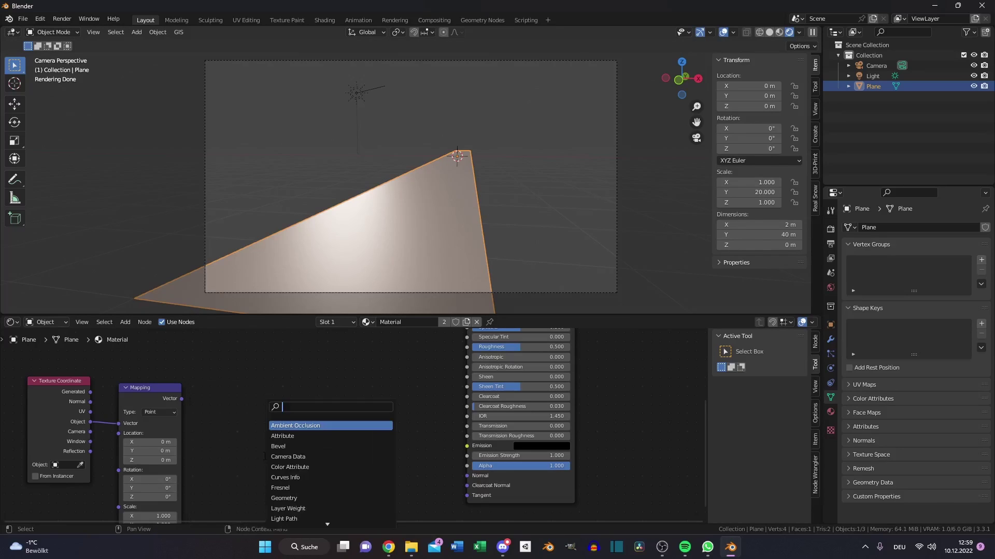
type("vor")
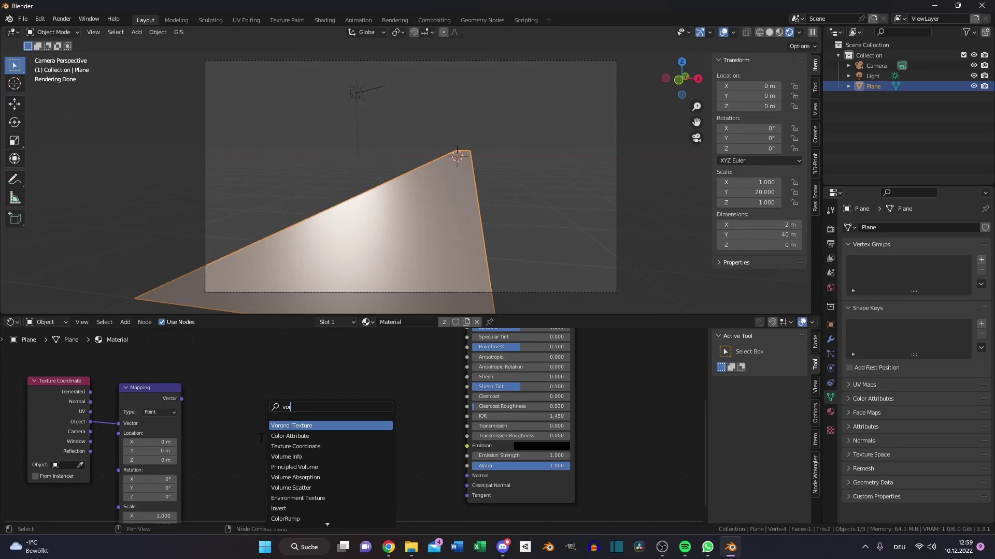
left_click(273, 426)
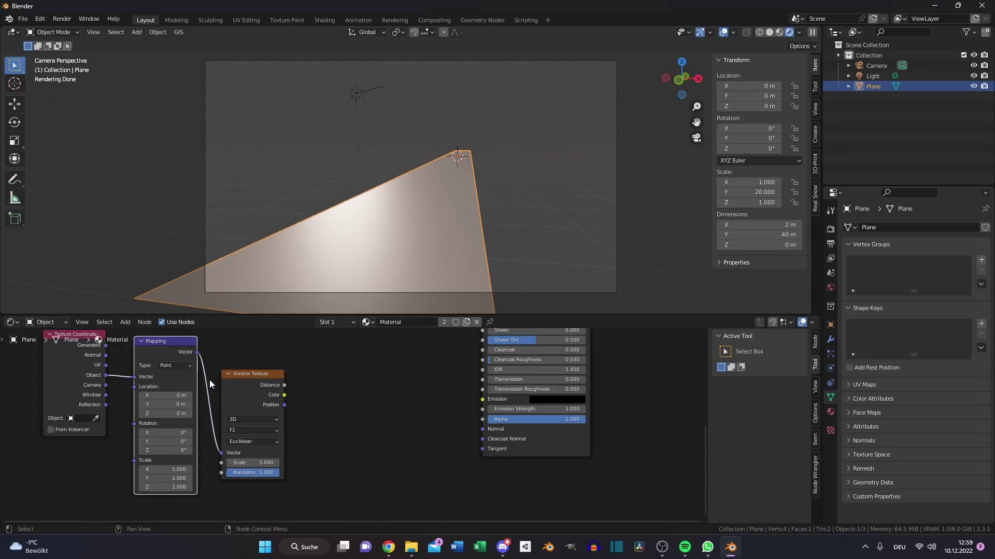
left_click(240, 383)
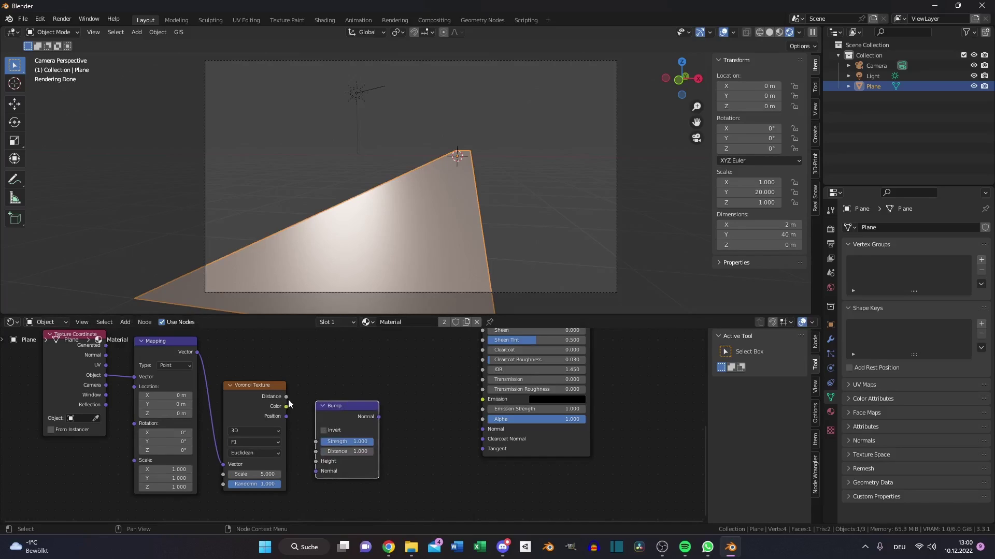
left_click_drag(288, 400, 315, 462)
left_click_drag(378, 417, 483, 430)
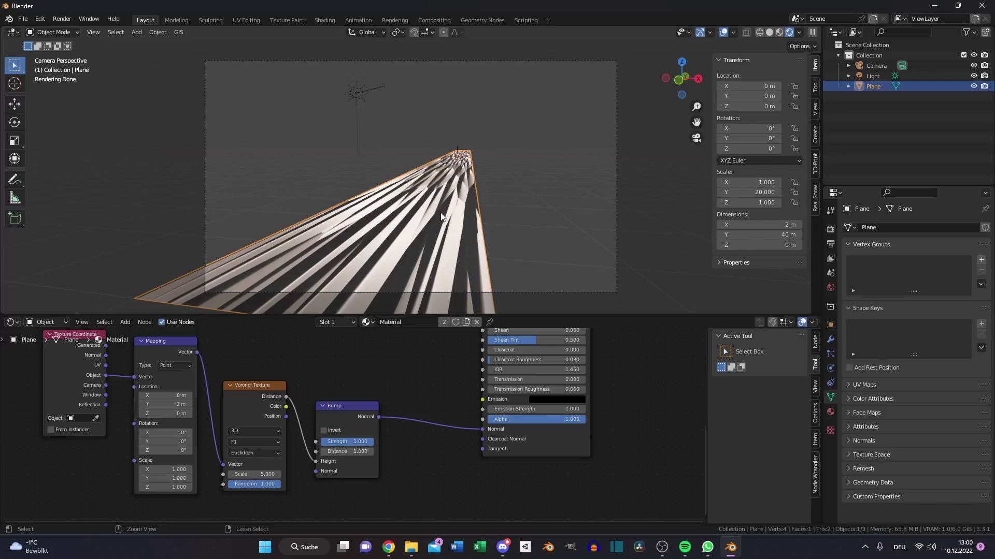
- Apply the plane's scale and invert the Voronoi bump
key("ctrl+a")
left_click(432, 234)
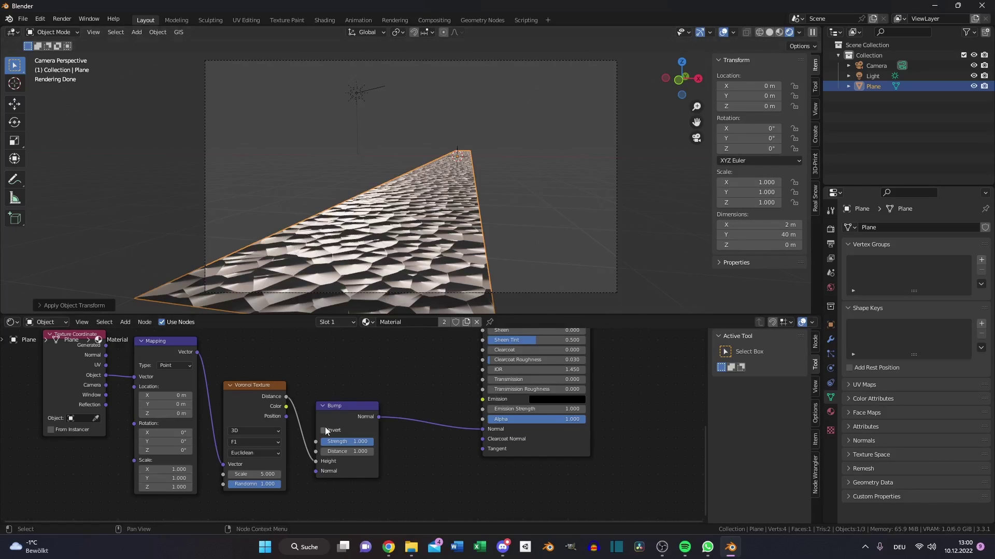
left_click(324, 429)
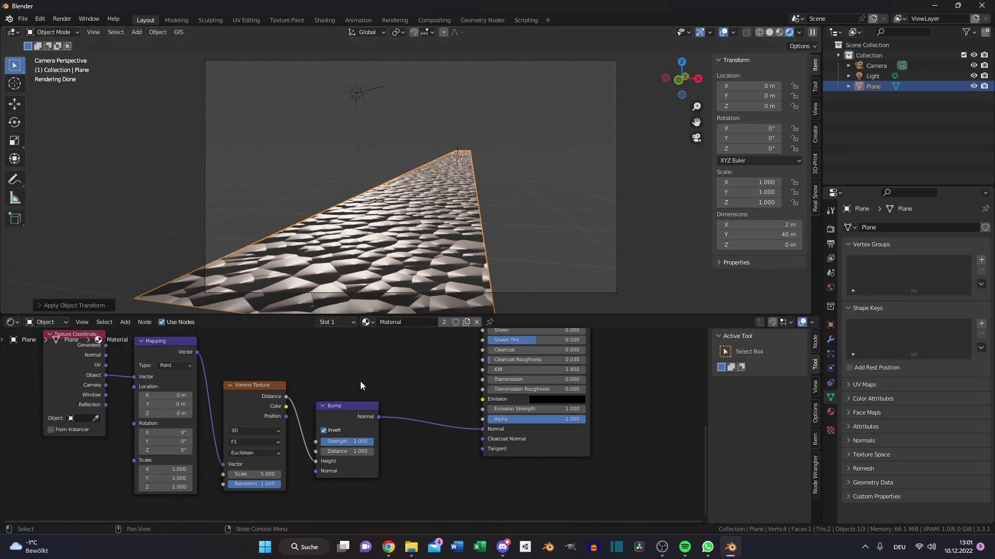
- Insert a ColorRamp with its white stop at 0.5 and set Voronoi Scale to 150
key("shift+a")
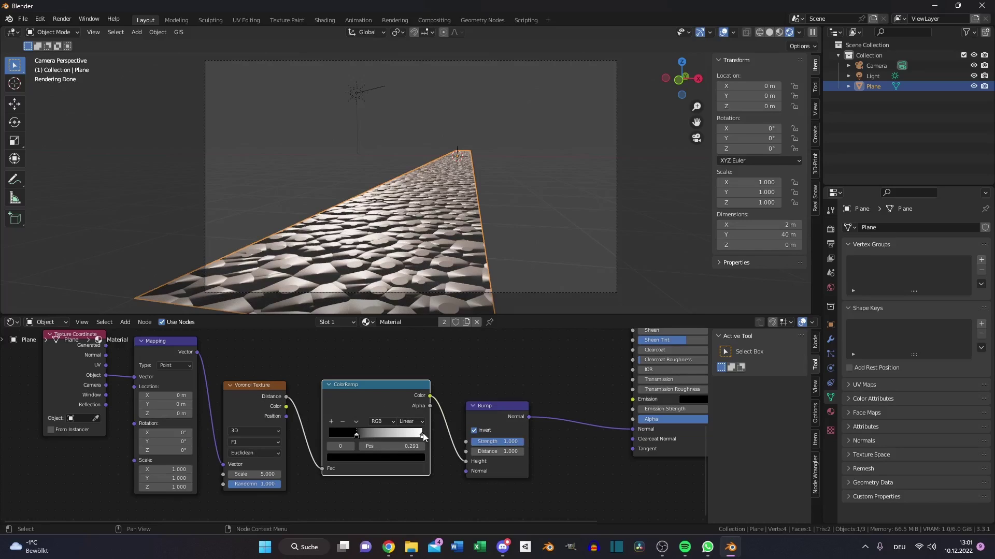
left_click_drag(423, 433, 374, 441)
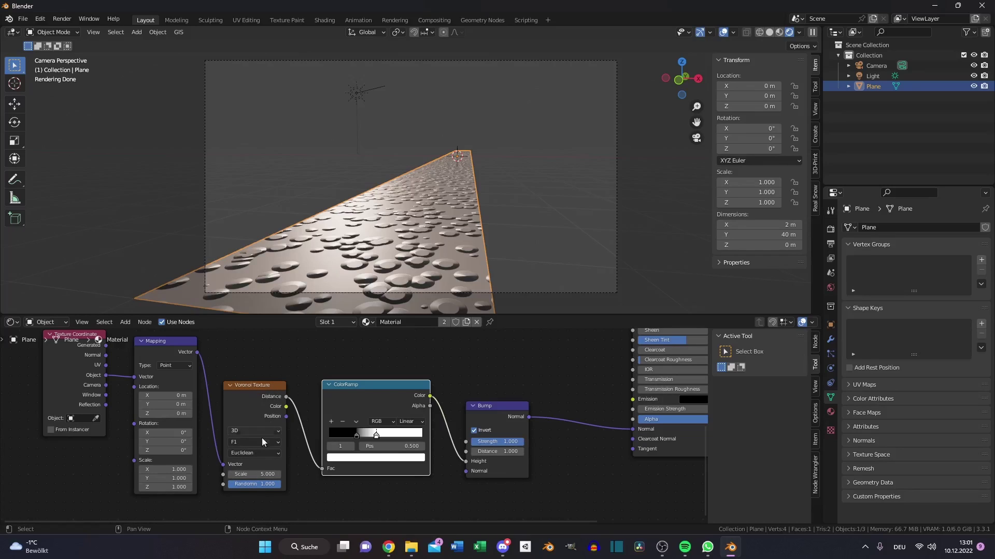
left_click(253, 472)
type("100")
key("Return")
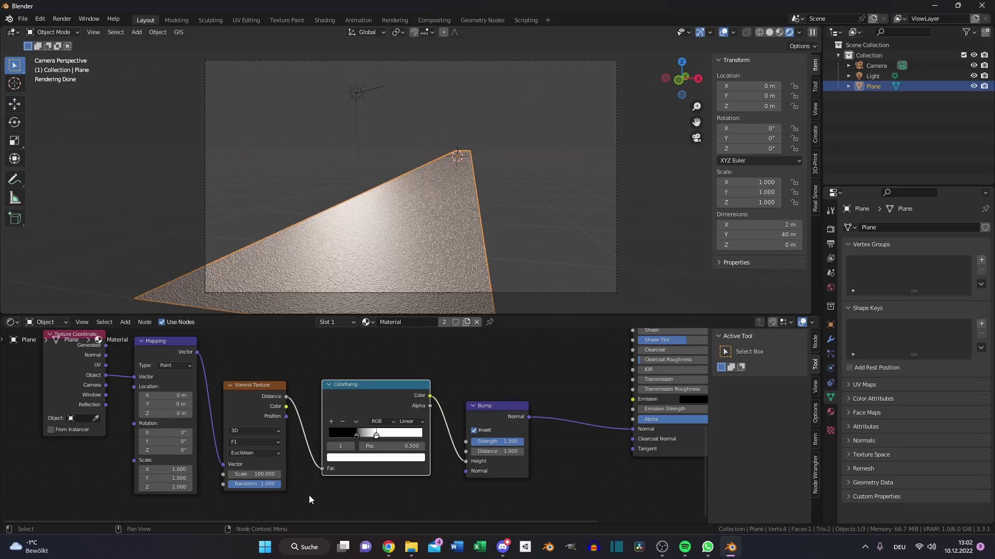
left_click(264, 475)
type("150")
key("Return")
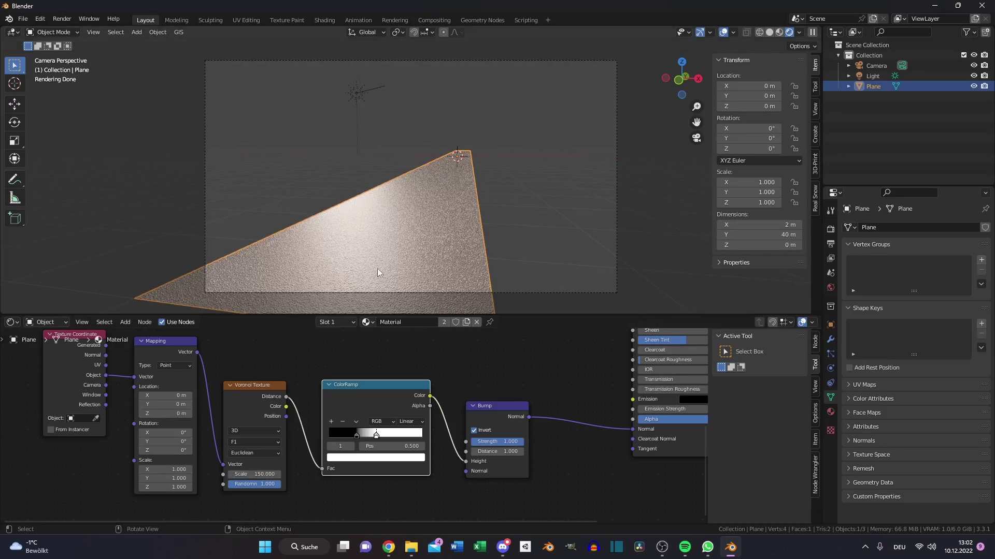
scroll(365, 403, "down", 2)
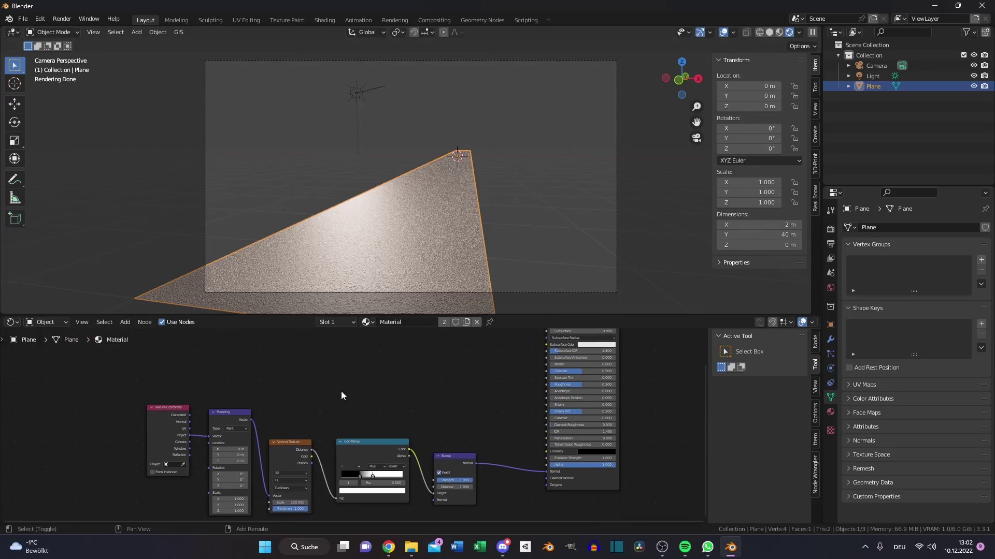
- Add a Noise Texture fed by the Mapping vector
key("shift+a")
type("noi")
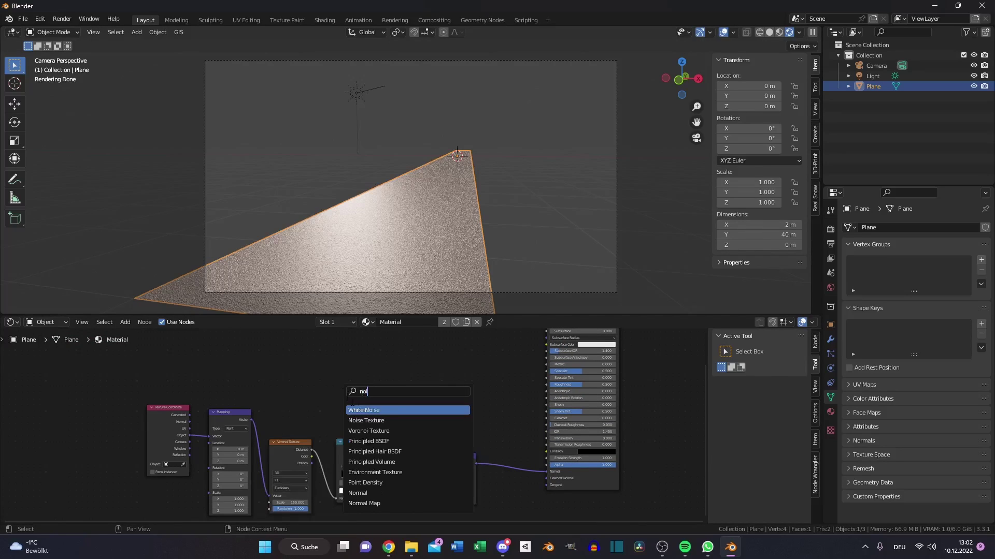
key("Down")
key("Return")
left_click(298, 391)
left_click_drag(251, 420, 268, 399)
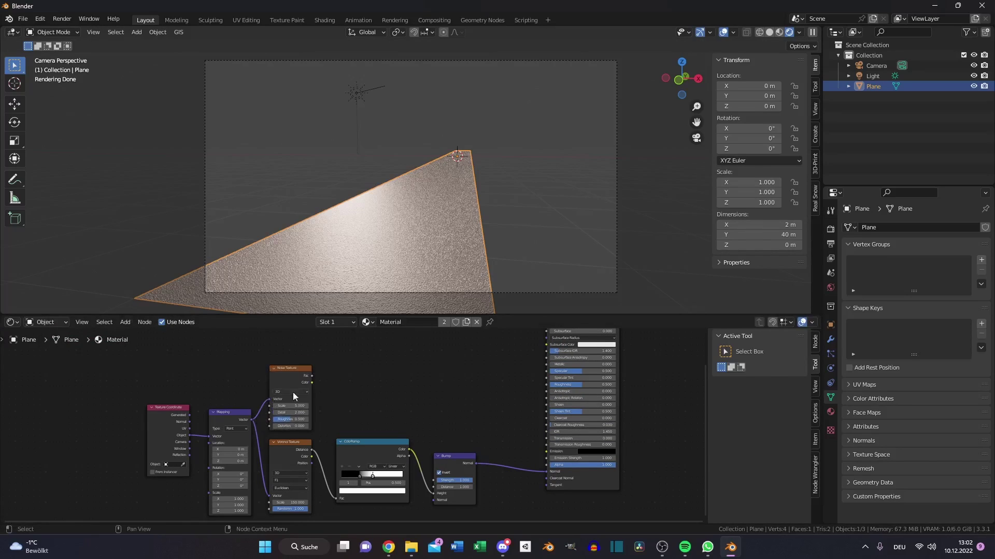
- Duplicate the Bump node, feeding Noise Color into its Height and its Normal into the shader
left_click_drag(451, 457, 451, 423)
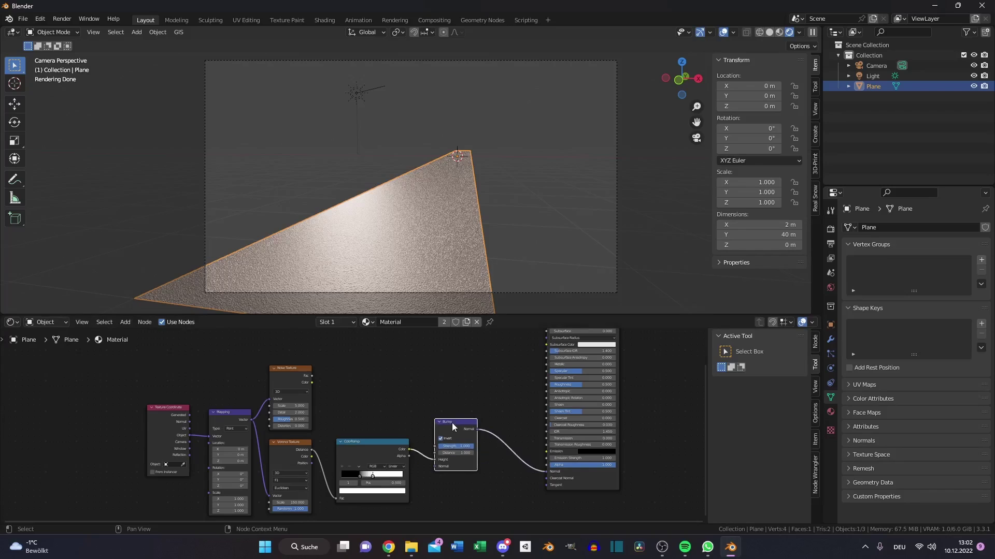
key("shift+d")
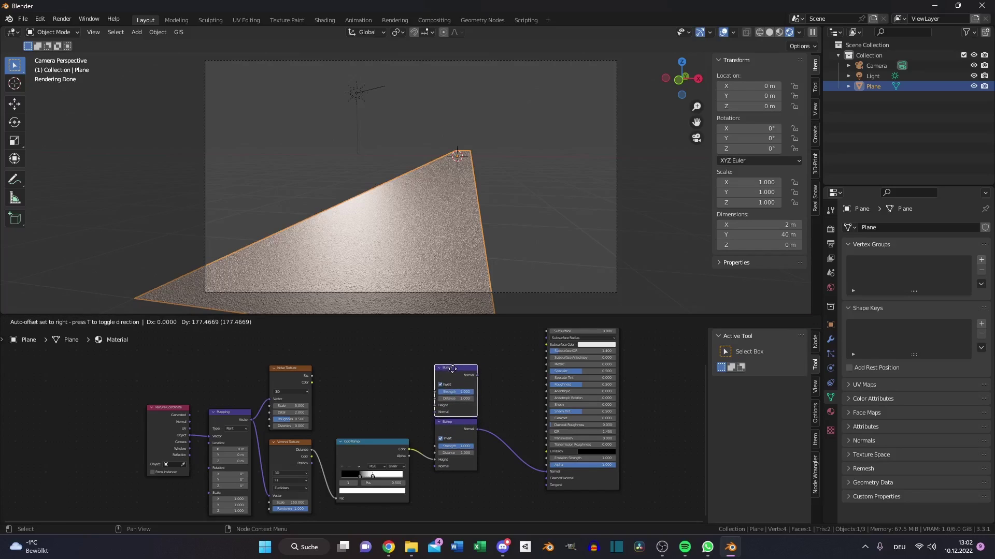
left_click(452, 369)
left_click_drag(311, 382, 436, 405)
left_click_drag(476, 375, 549, 471)
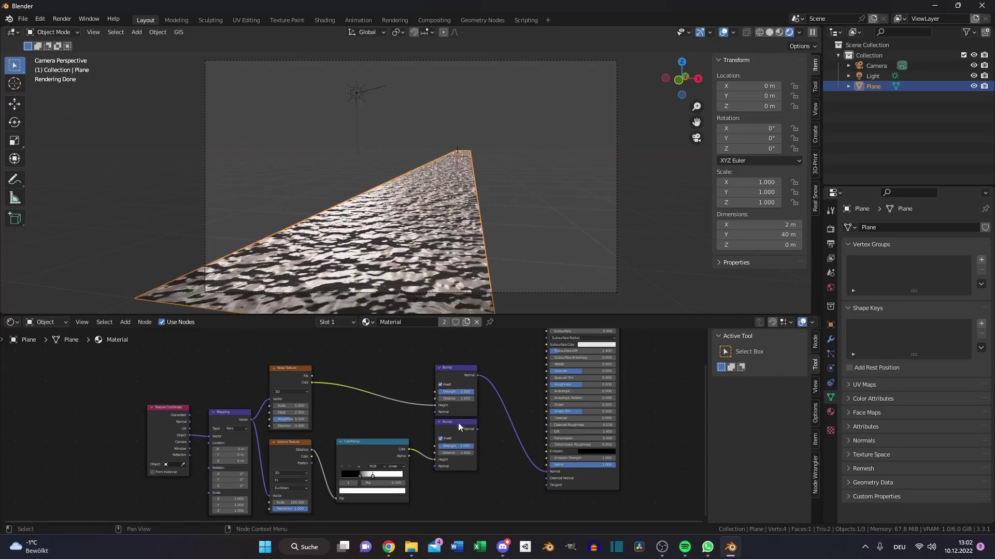
left_click_drag(458, 426, 456, 438)
- Set Noise Detail to 15 and Roughness to 0.808, and untick invert on the noise Bump
left_click(290, 413)
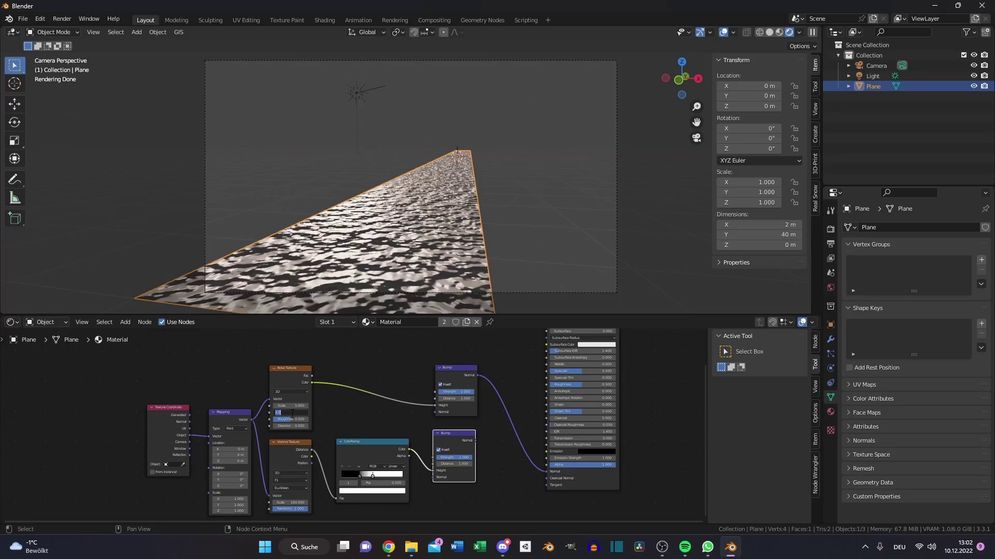
type("15")
key("Return")
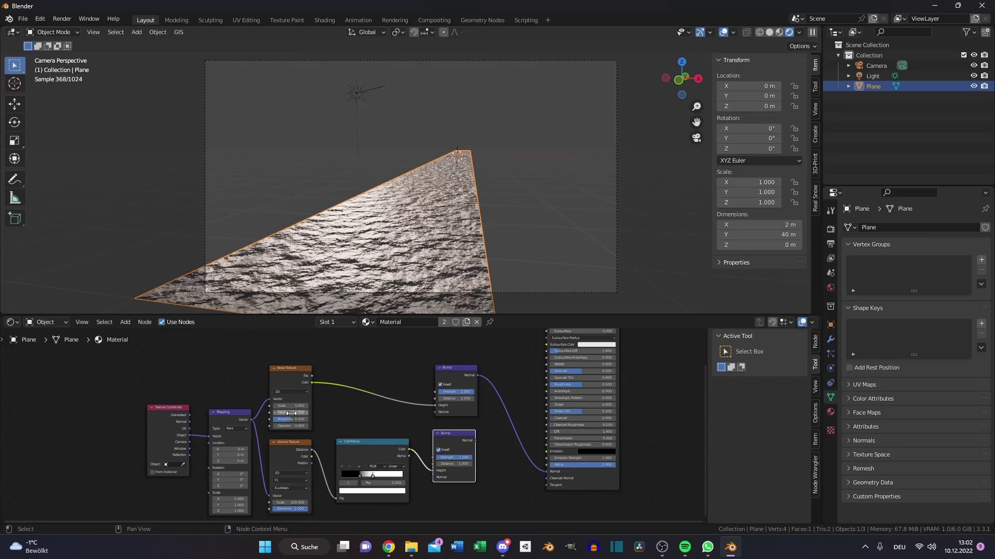
scroll(290, 413, "up", 3)
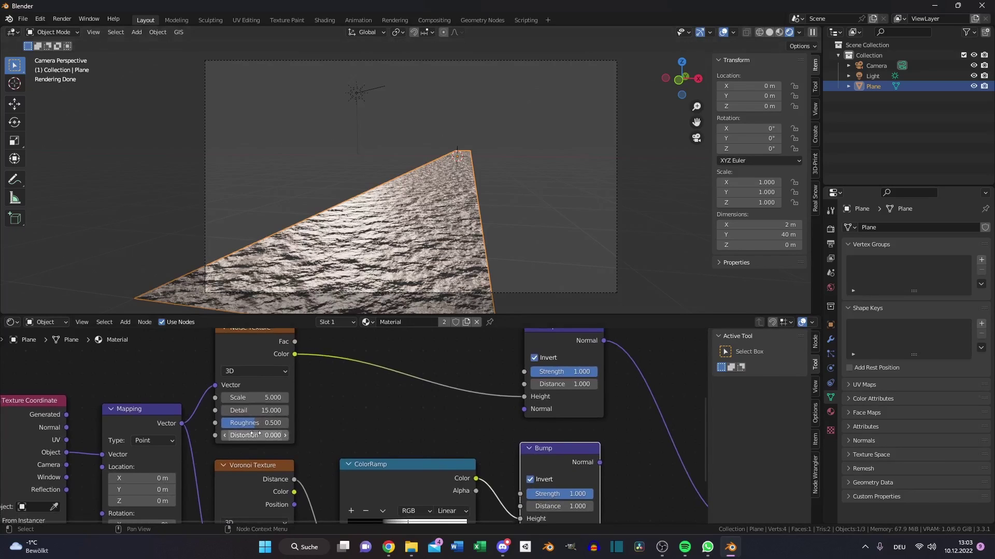
left_click_drag(250, 428, 271, 428)
middle_click_drag(535, 439, 418, 415)
middle_click_drag(454, 376, 453, 382)
left_click(419, 342)
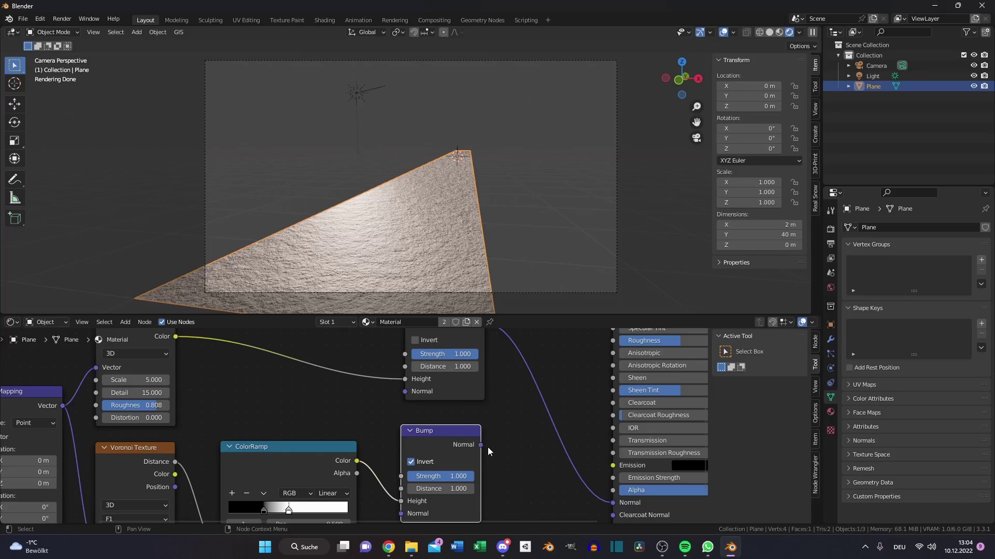
- Chain the Voronoi bump into the noise Bump's Normal and set its Strength to 0.1
left_click_drag(482, 445, 442, 446)
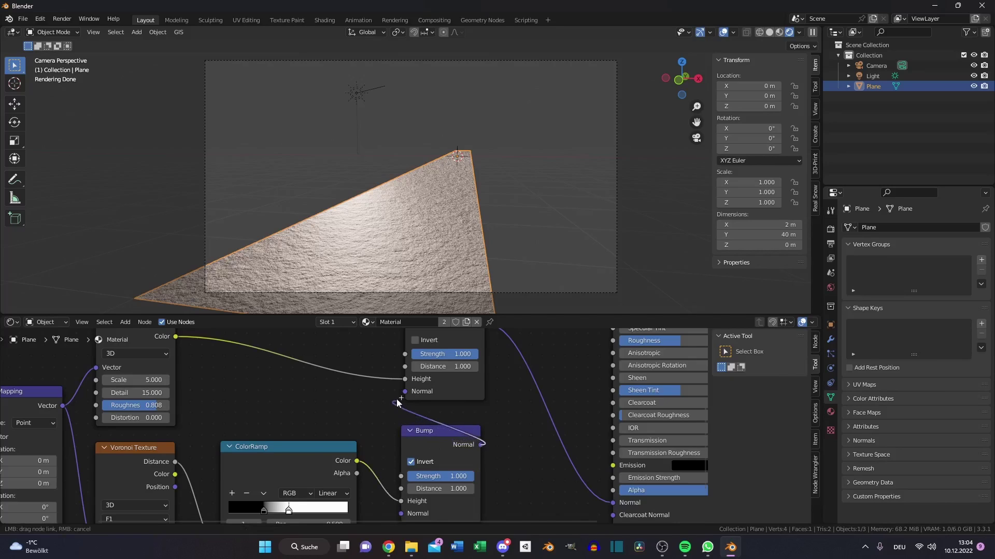
left_click_drag(398, 403, 405, 391)
middle_click_drag(496, 391, 500, 418)
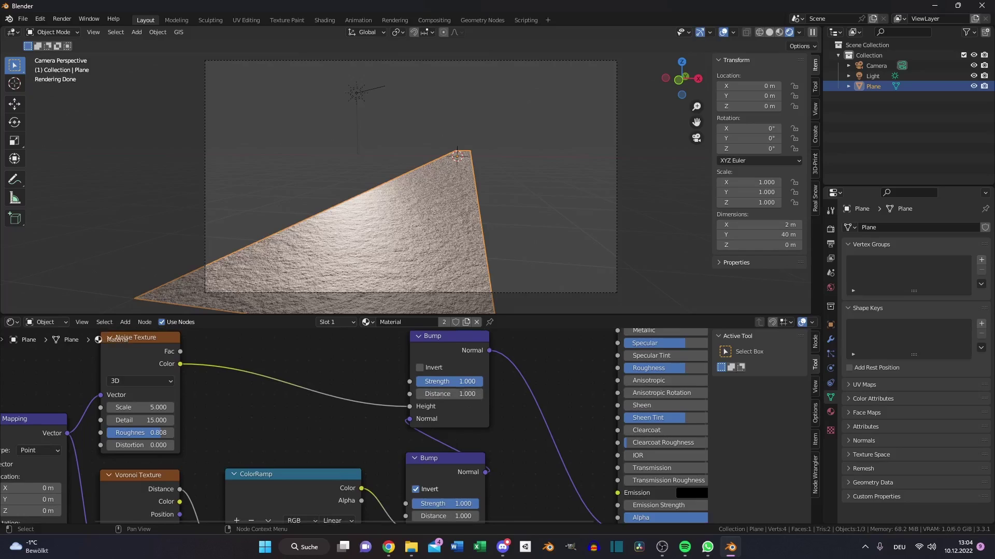
left_click(461, 384)
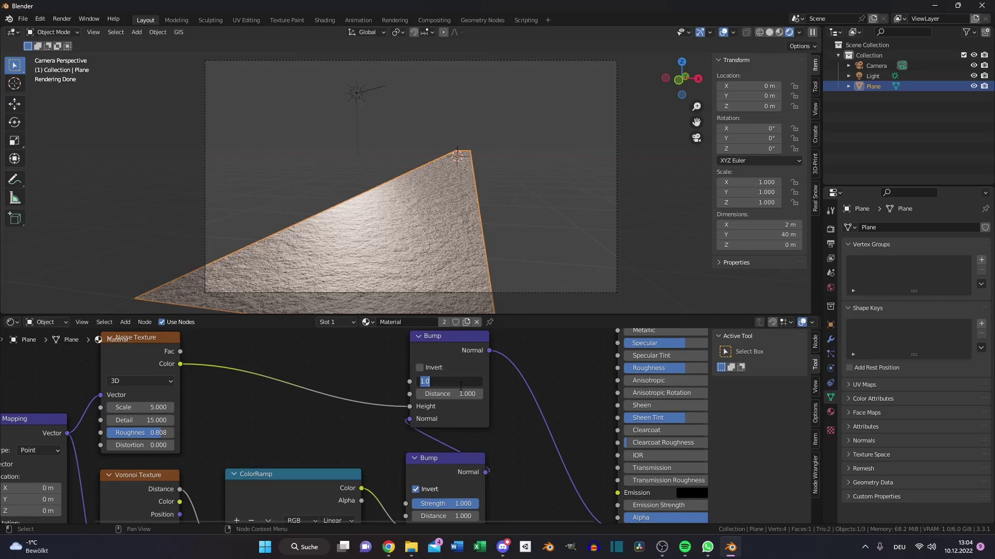
type("0.1")
key("Return")
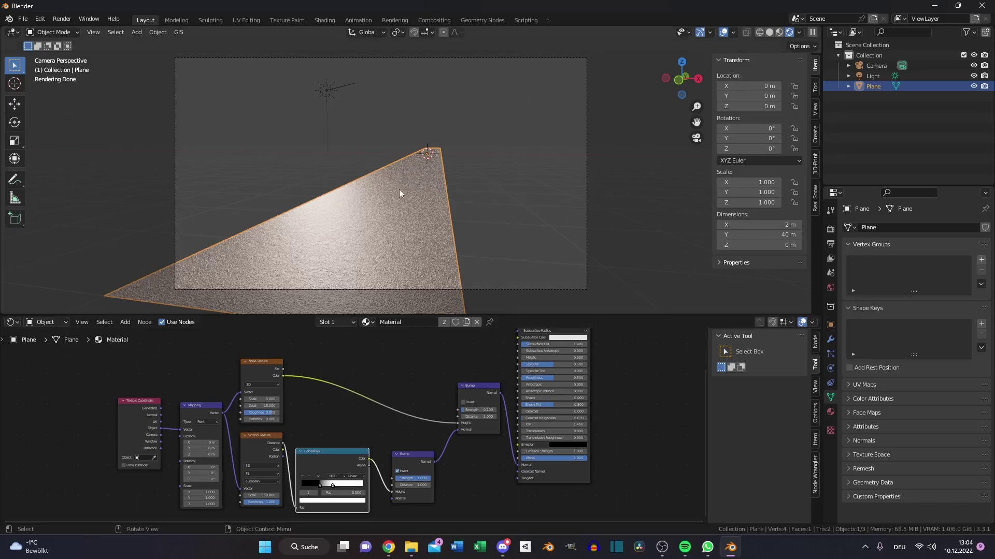
- Copy the Voronoi Texture node above the others and set its feature to Distance to Edge
left_click(537, 131)
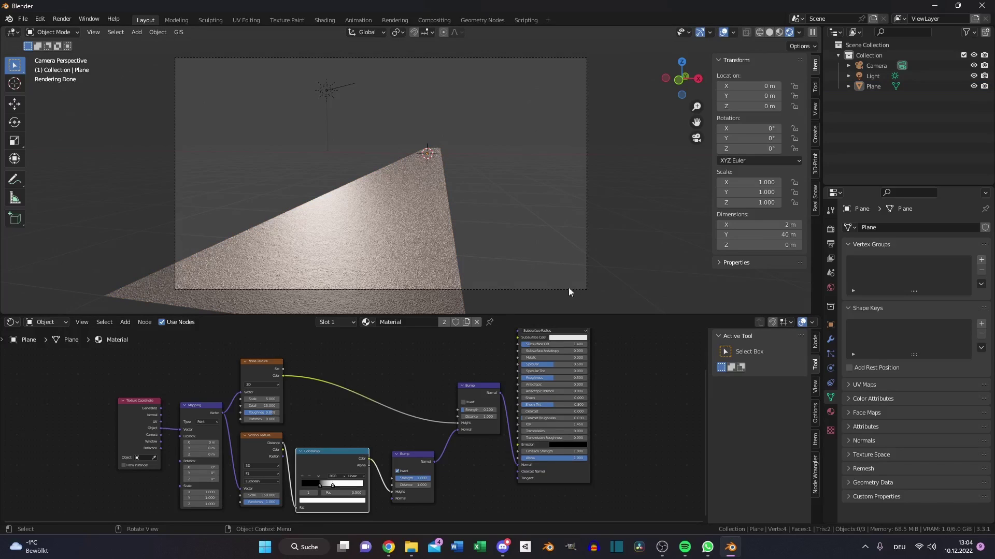
middle_click_drag(333, 376, 368, 379)
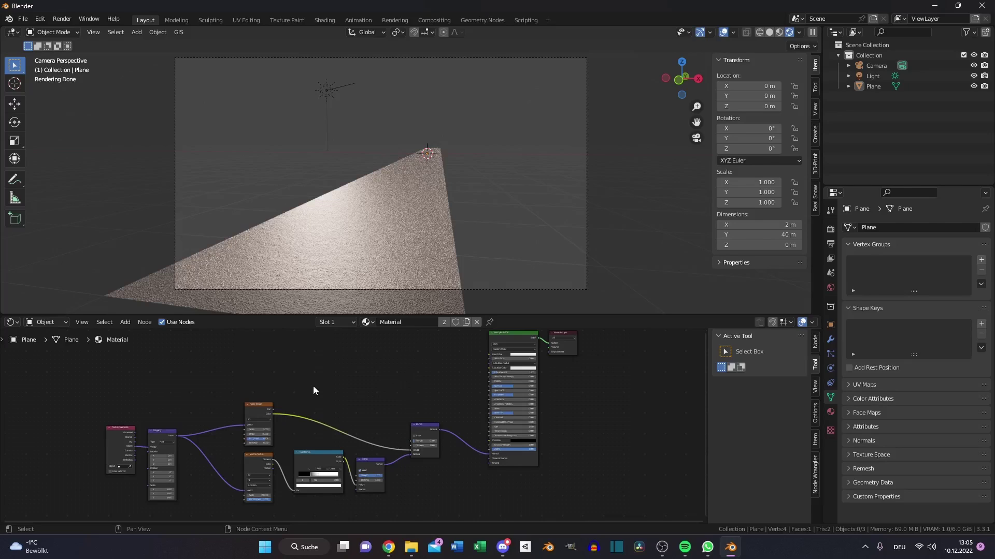
middle_click_drag(313, 387, 321, 391)
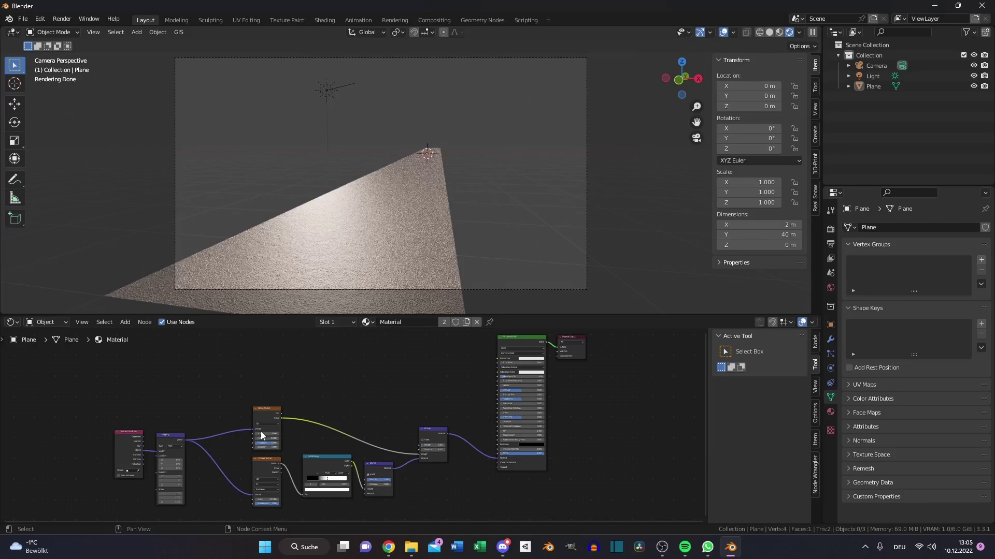
scroll(332, 414, "up", 2)
left_click(265, 475)
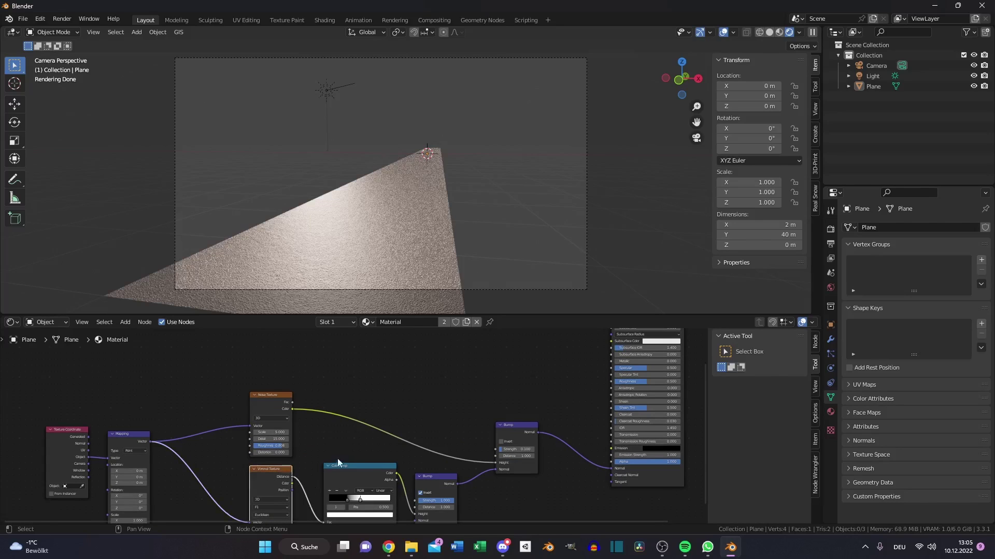
key("g")
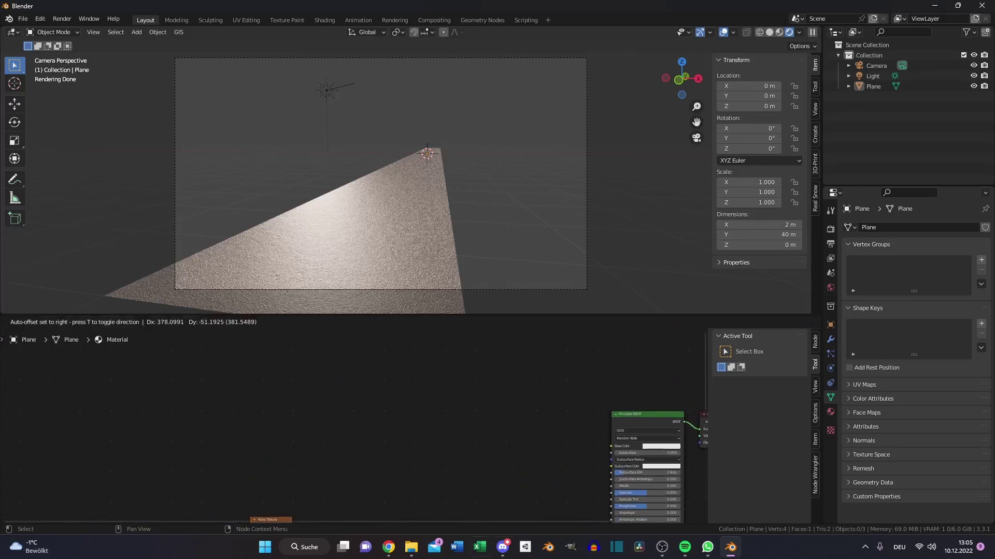
left_click(471, 373)
scroll(484, 448, "up", 2)
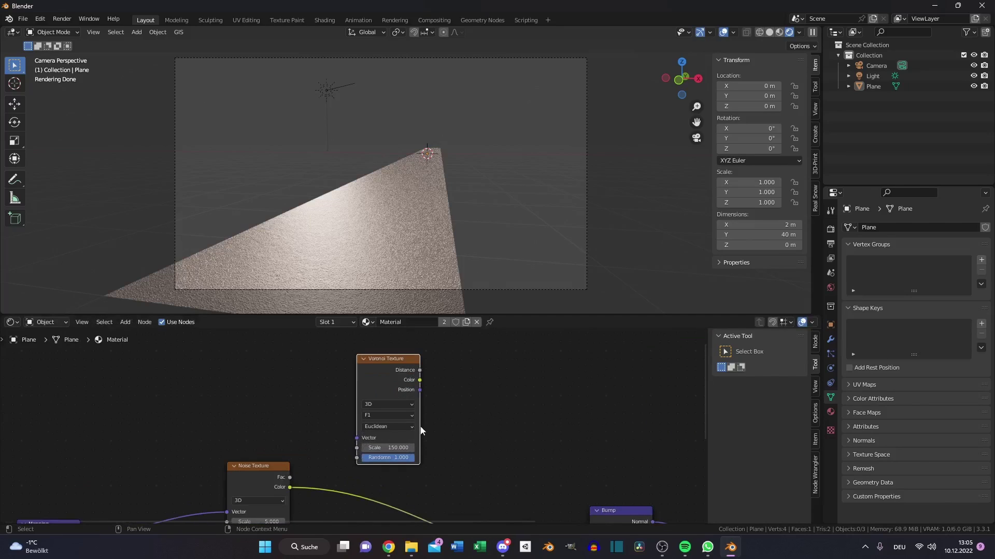
left_click(396, 417)
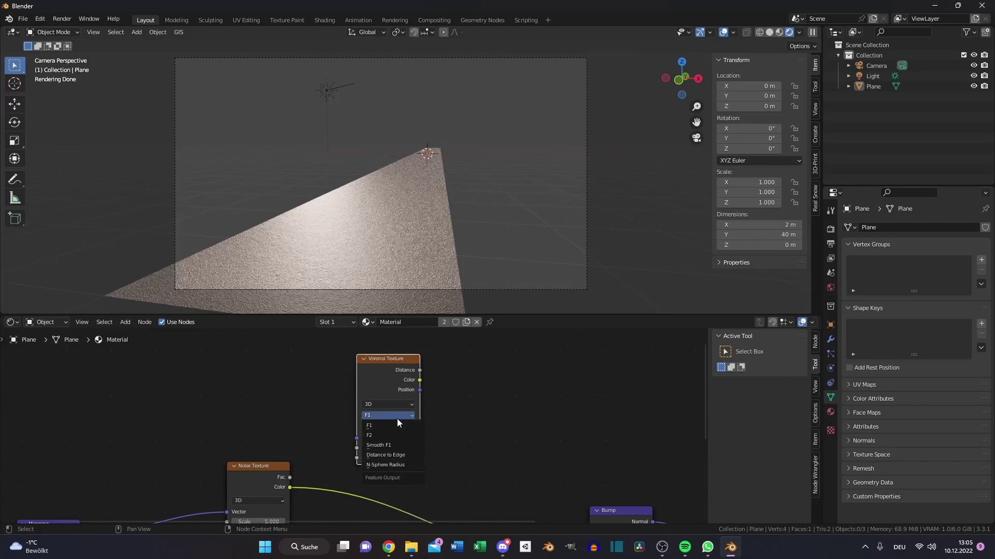
left_click(402, 455)
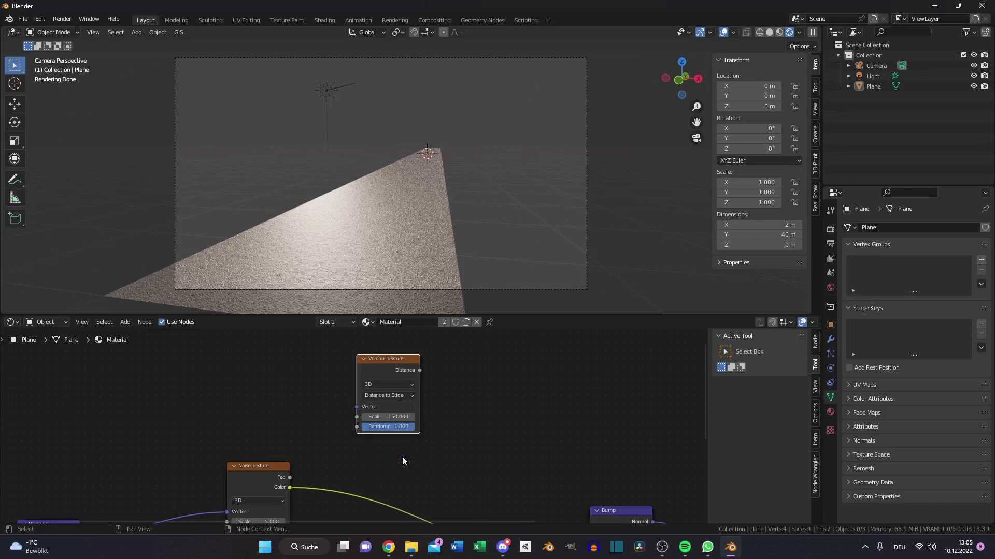
left_click(394, 415)
- Feed the Mapping vector into the scale-1 Distance to Edge Voronoi and tidy the node layout
scroll(394, 416, "down", 1)
left_click_drag(144, 486, 381, 373)
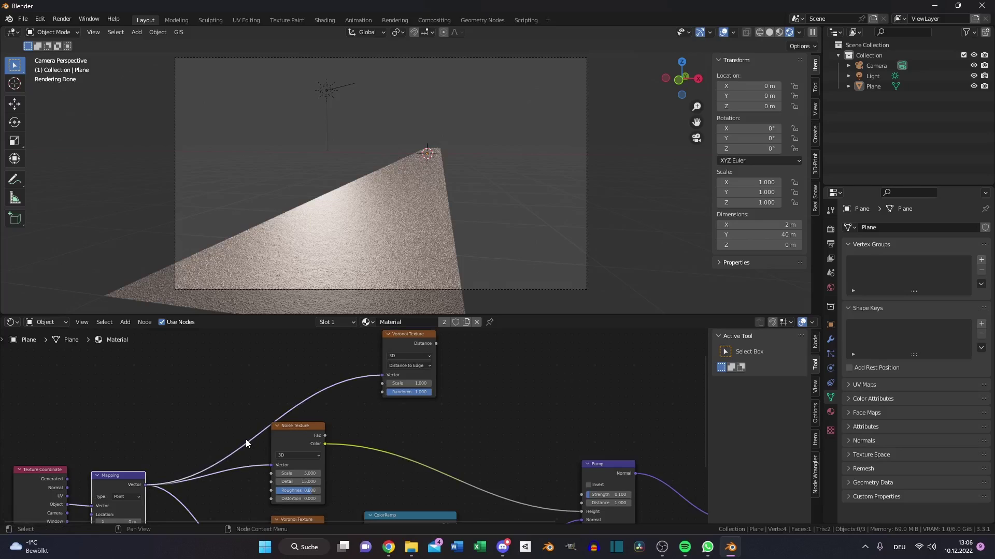
middle_click_drag(152, 513, 305, 401)
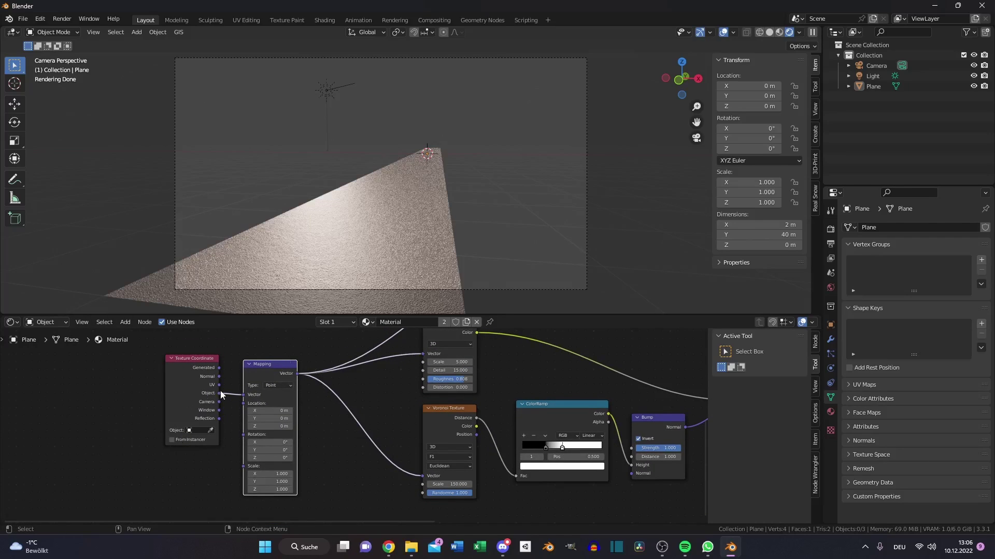
left_click_drag(220, 393, 427, 477)
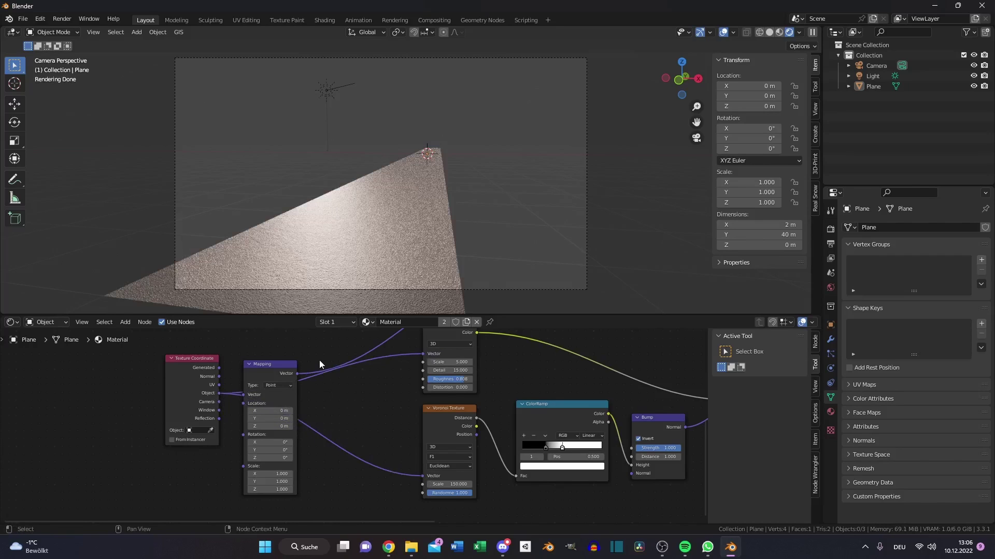
middle_click_drag(320, 360, 315, 390)
left_click_drag(277, 393, 375, 346)
middle_click_drag(520, 415, 491, 398)
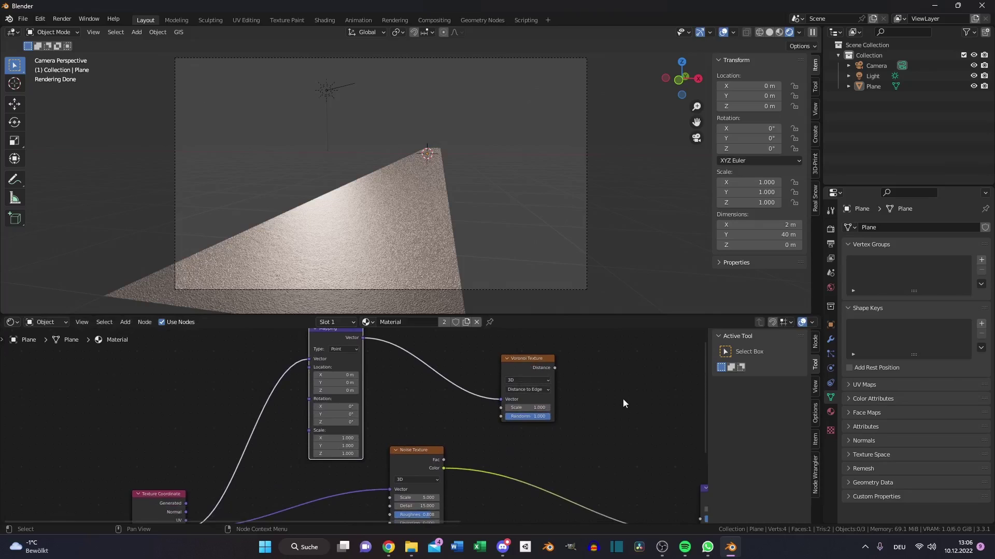
middle_click_drag(621, 399, 443, 419)
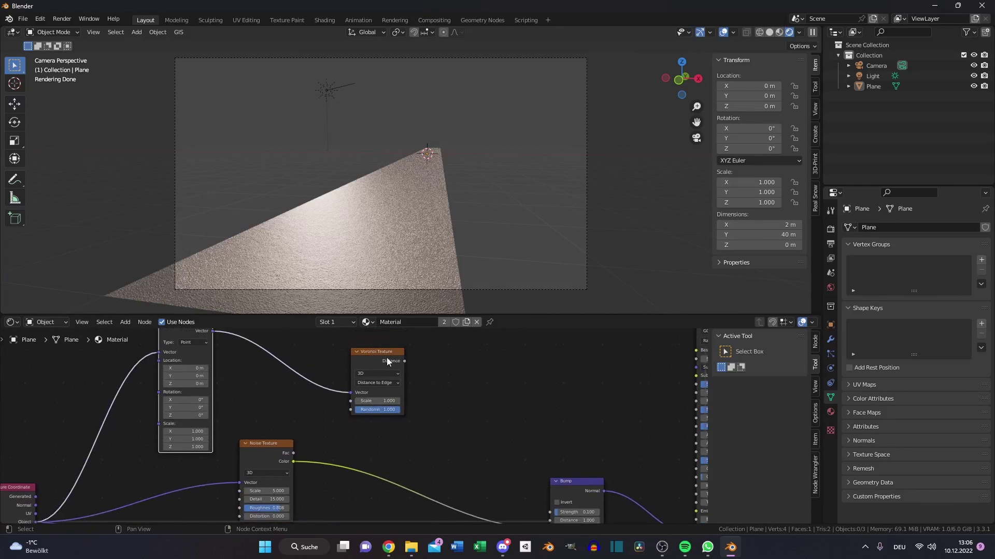
middle_click_drag(521, 414, 371, 412)
middle_click_drag(393, 461, 382, 389)
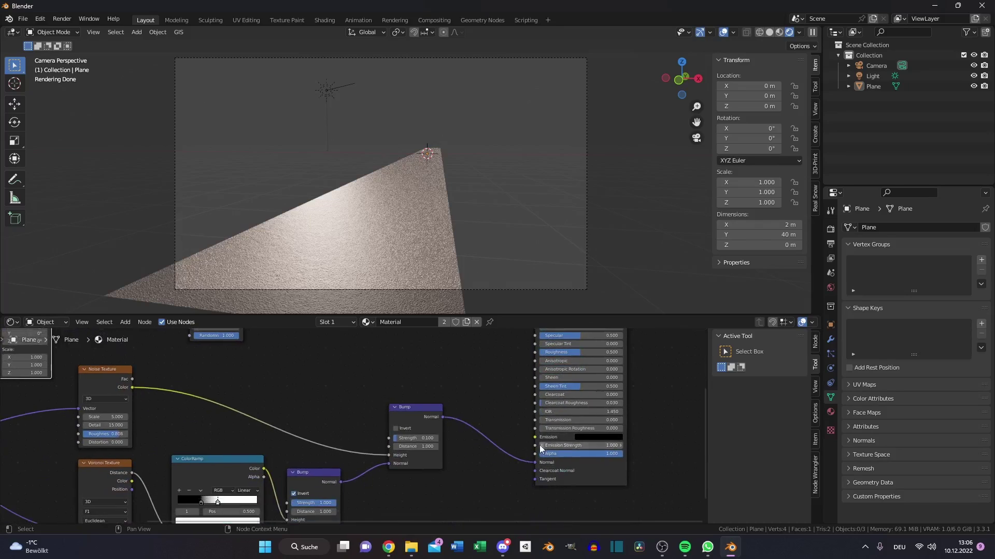
- Wire Voronoi Distance into a new Bump at strength 0.2 driving the Principled Normal
left_click_drag(536, 462, 510, 446)
middle_click_drag(446, 396, 476, 433)
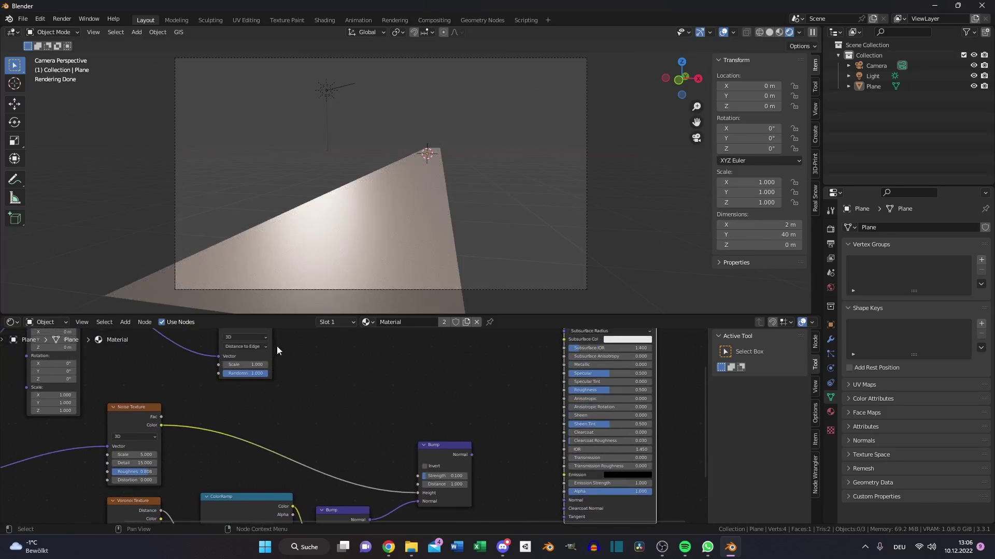
middle_click_drag(287, 355, 291, 369)
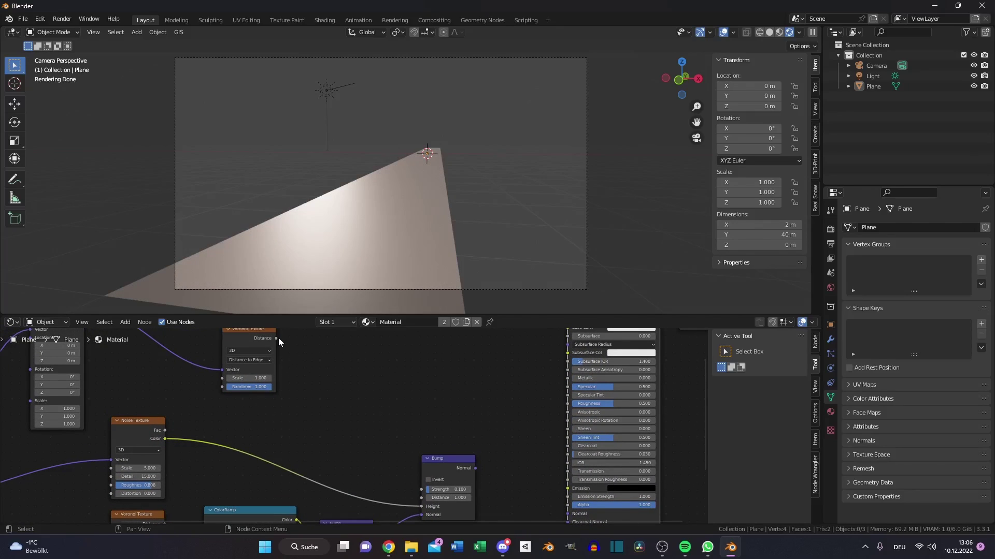
left_click_drag(277, 338, 571, 460)
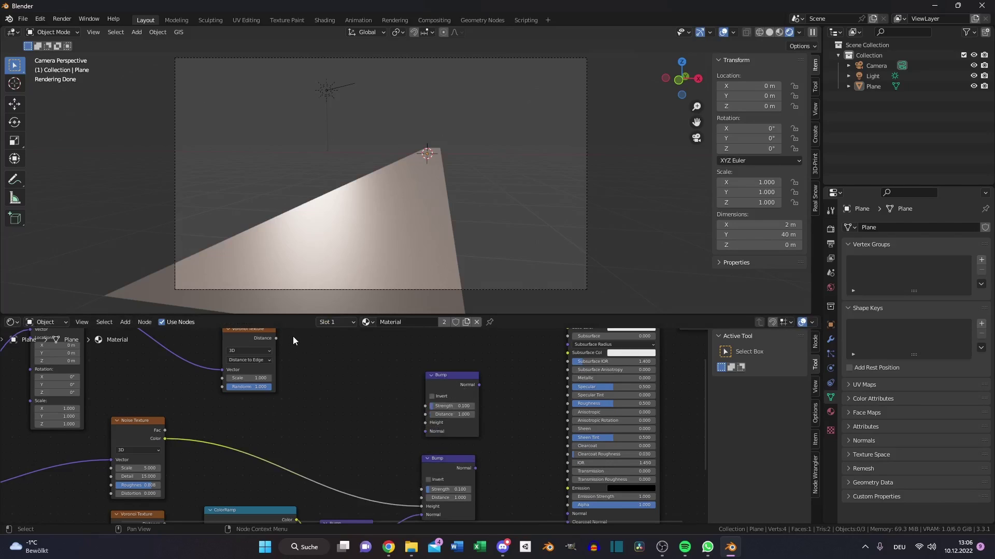
left_click_drag(275, 338, 427, 424)
left_click_drag(478, 385, 570, 466)
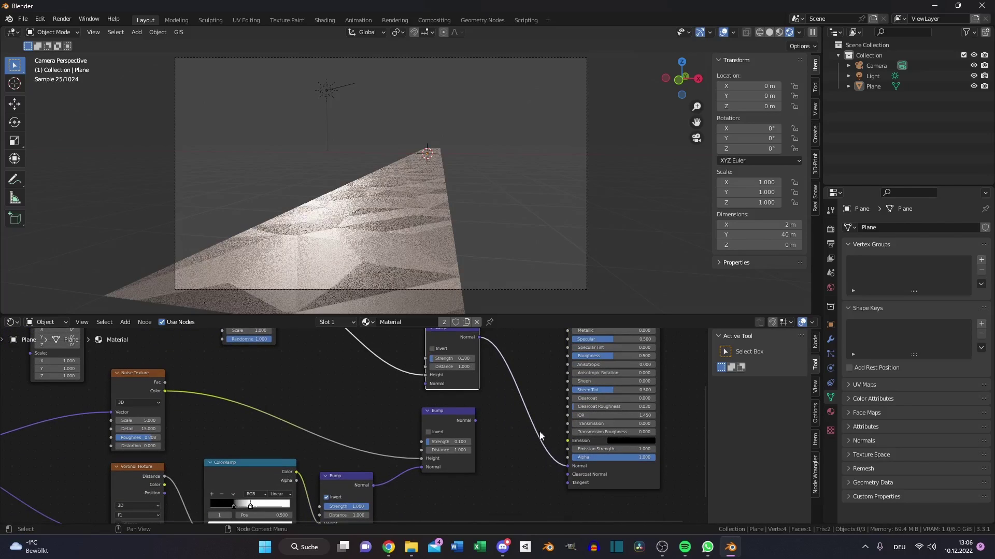
middle_click_drag(462, 358, 460, 404)
left_click(460, 404)
type("0.2")
key("Return")
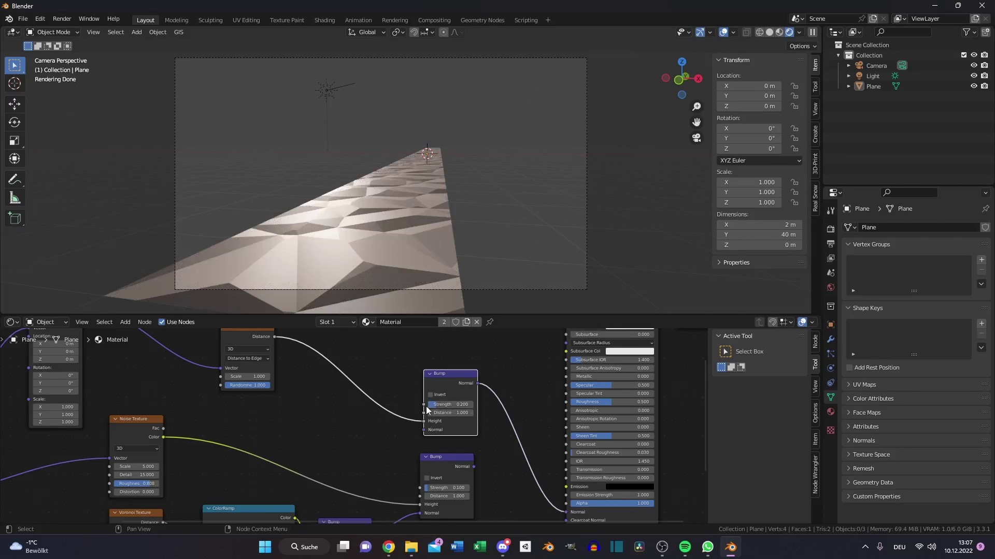
- Insert a ColorRamp between Voronoi and Bump, flip it, and narrow its stop to 0.009
middle_click_drag(110, 392, 360, 421)
middle_click_drag(412, 371, 401, 399)
left_click(401, 400)
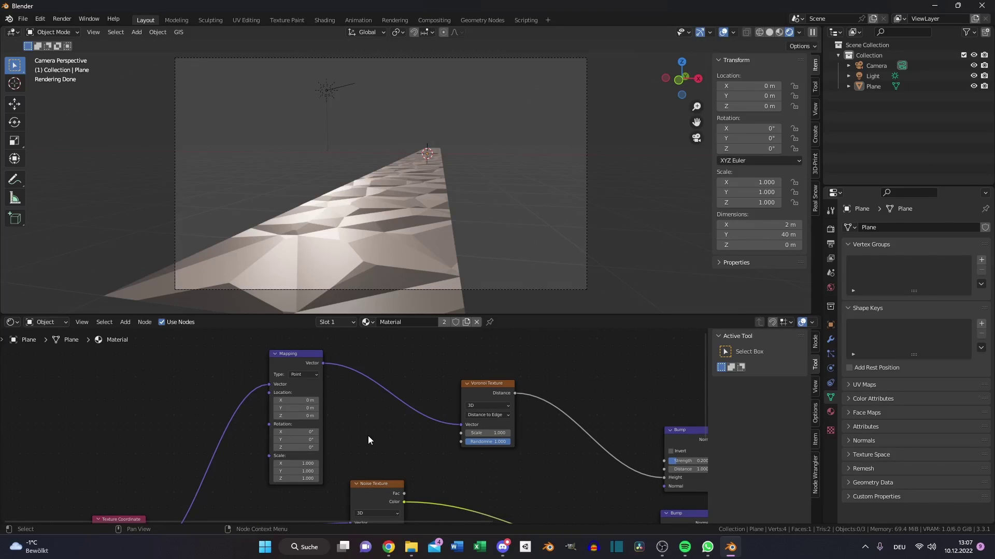
middle_click_drag(535, 443, 447, 452)
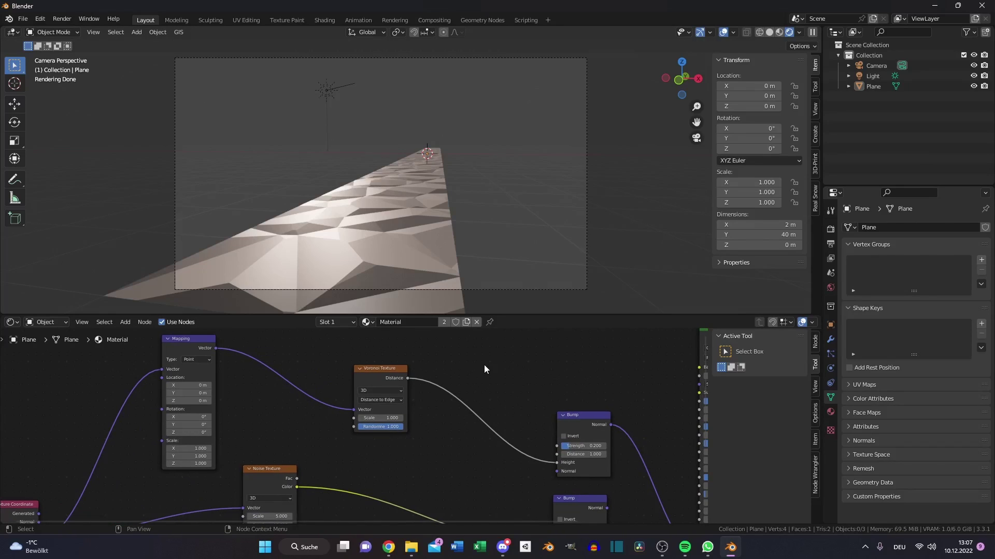
key("shift+a")
left_click(445, 375)
left_click(470, 408)
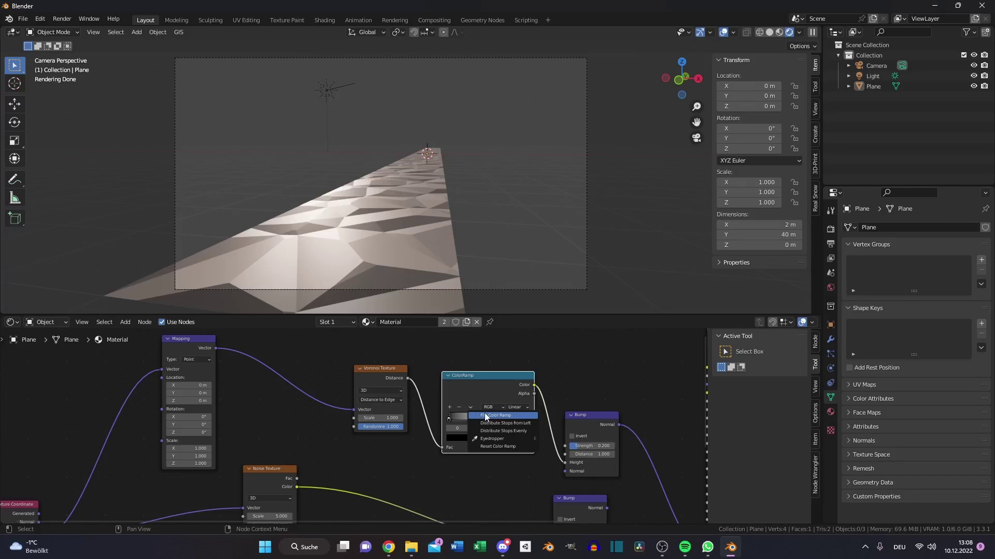
left_click(498, 416)
left_click_drag(526, 418, 448, 415)
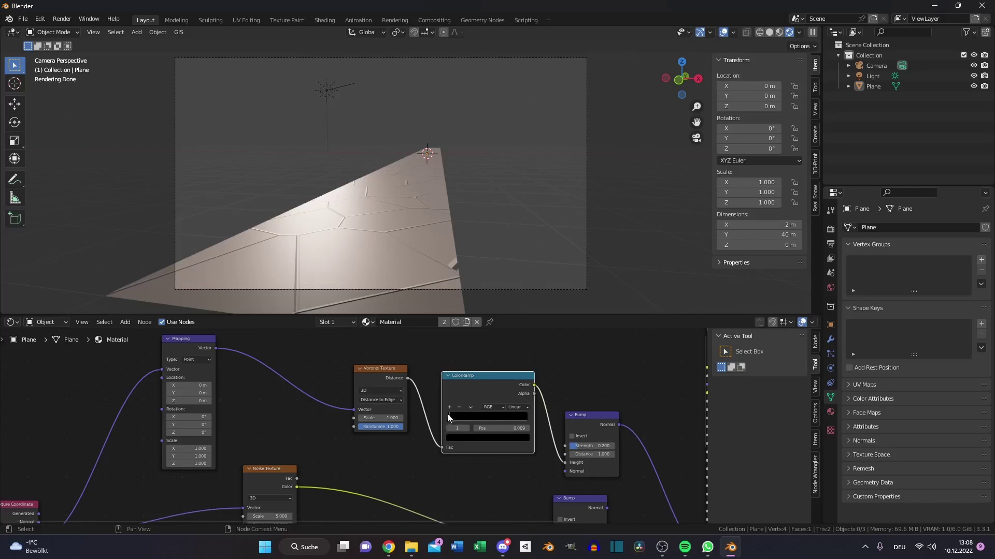
- Add an Invert node on the ColorRamp–Bump link to outline thin crack seams
key("shift+a")
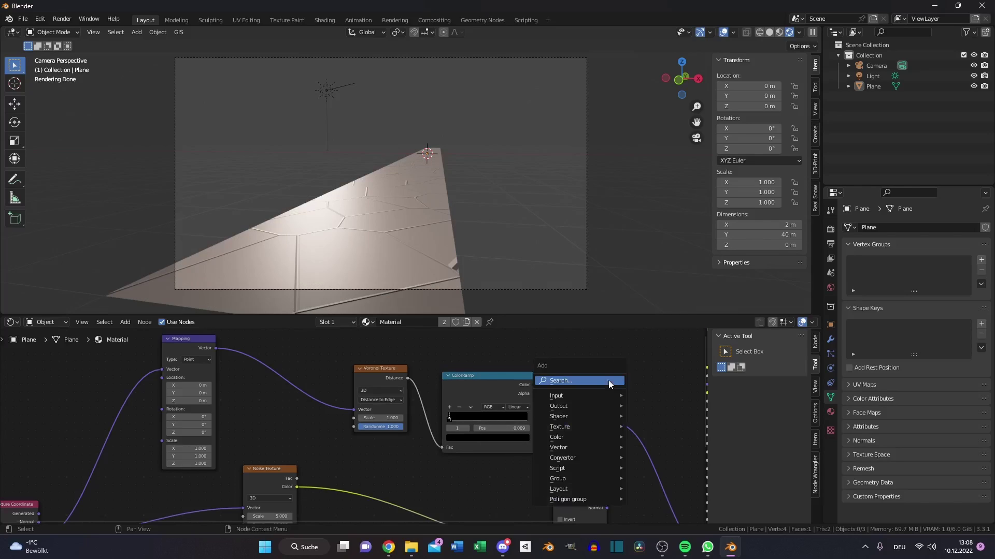
left_click(608, 381)
type("inv")
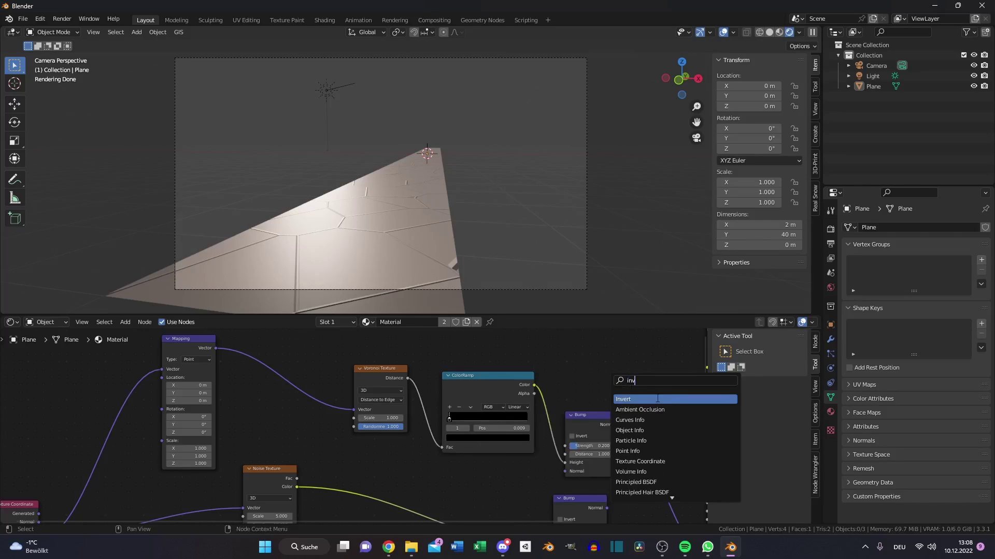
left_click(655, 398)
left_click(596, 394)
middle_click_drag(334, 385, 432, 369)
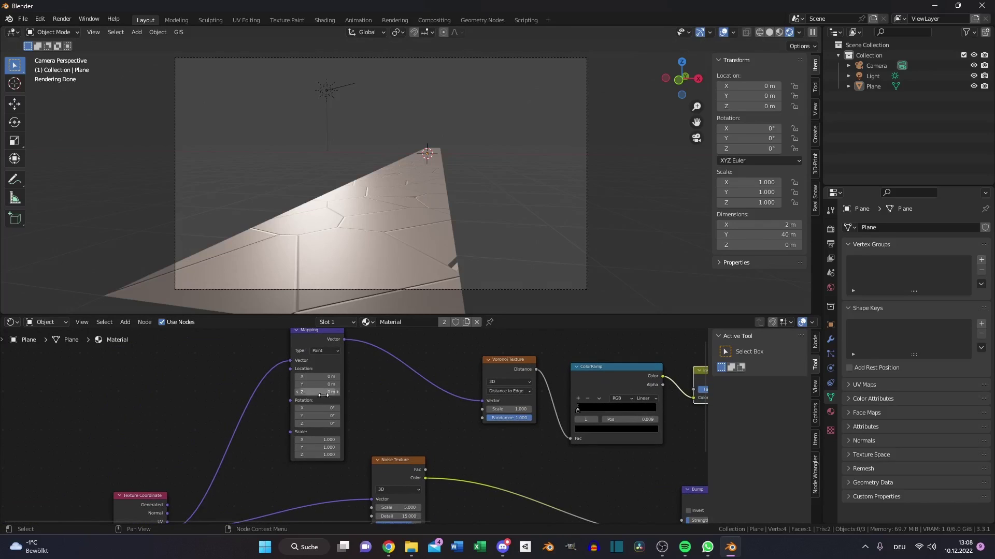
middle_click_drag(227, 398, 273, 379)
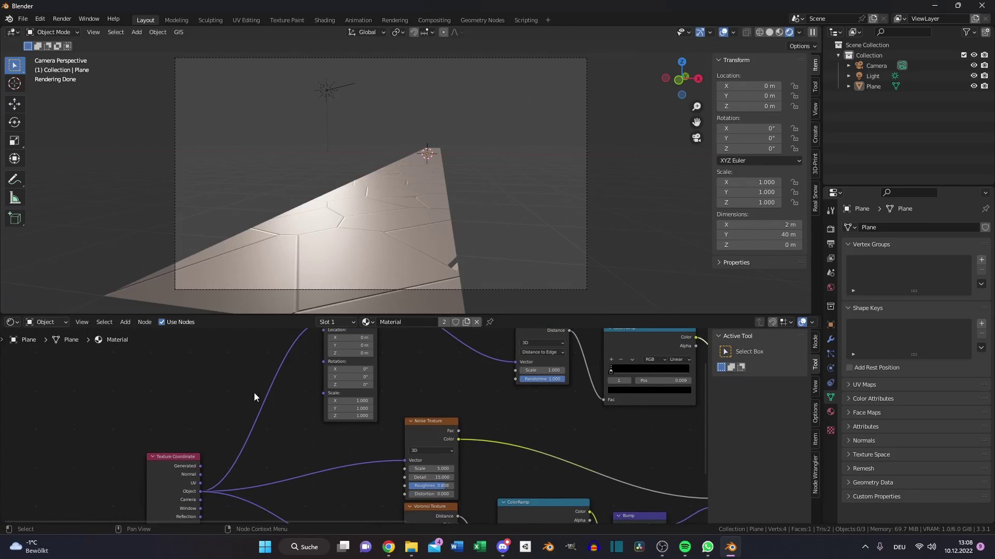
scroll(221, 401, "down", 1)
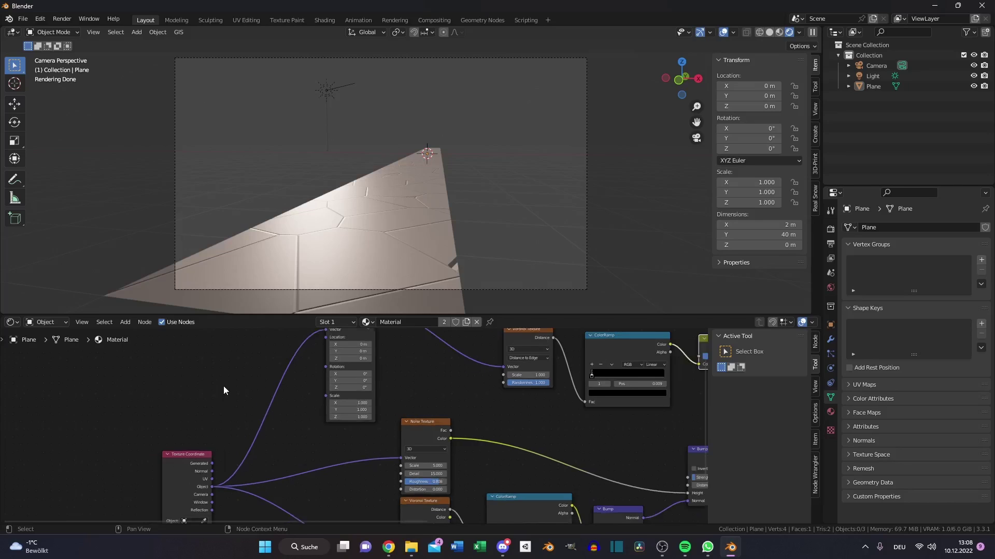
scroll(228, 381, "down", 1)
middle_click_drag(245, 361, 213, 402)
- Add a Noise Texture with detail 15, mixed into the Mapping coordinates through a Mix node
left_click(211, 402)
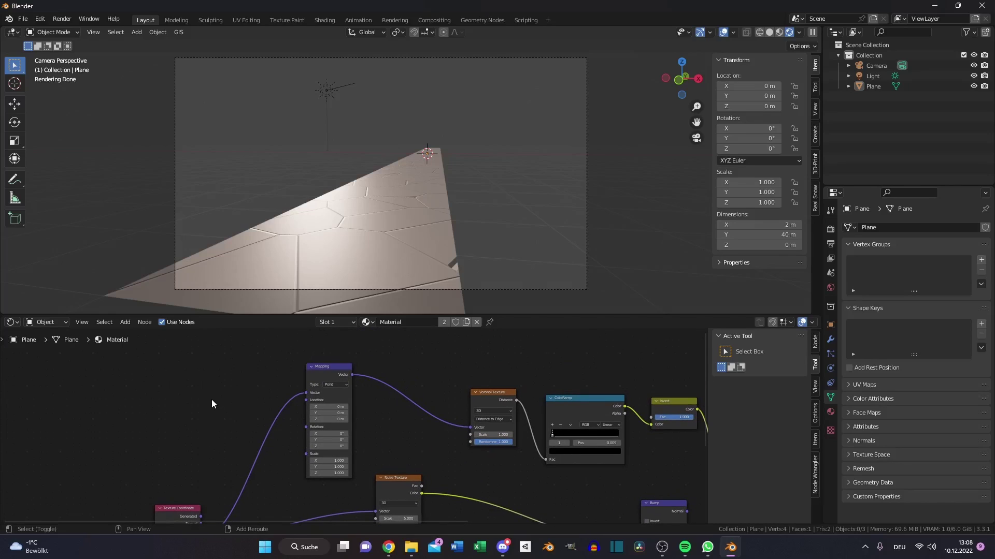
key("shift+a")
left_click(211, 401)
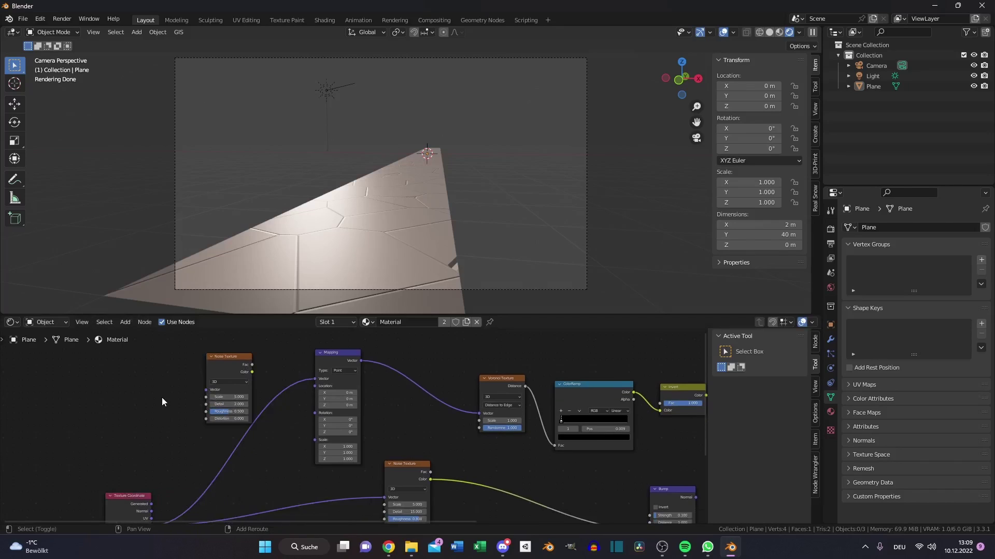
key("shift+a")
type("mi")
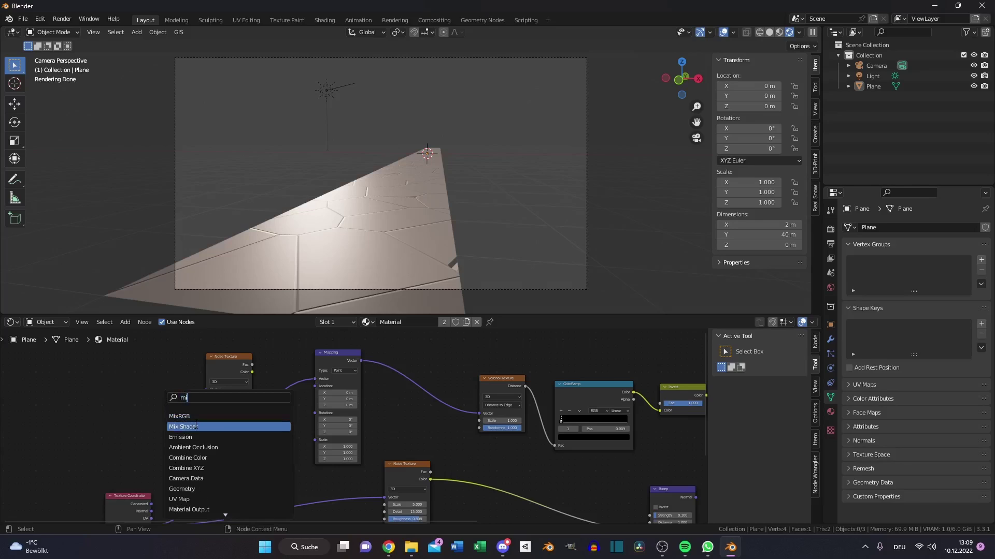
left_click(179, 418)
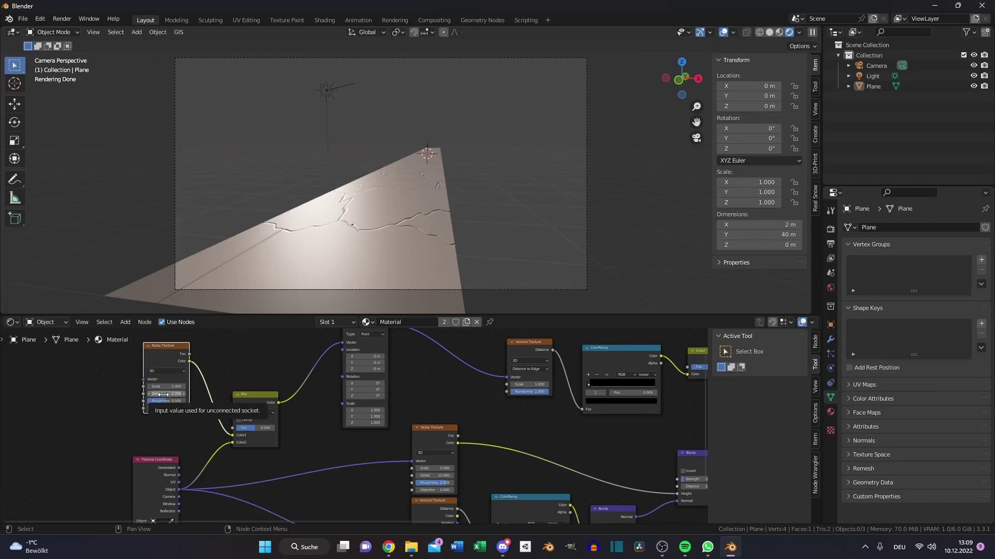
left_click_drag(163, 395, 280, 395)
- Set the Mix node's factor to 0.9
left_click(260, 428)
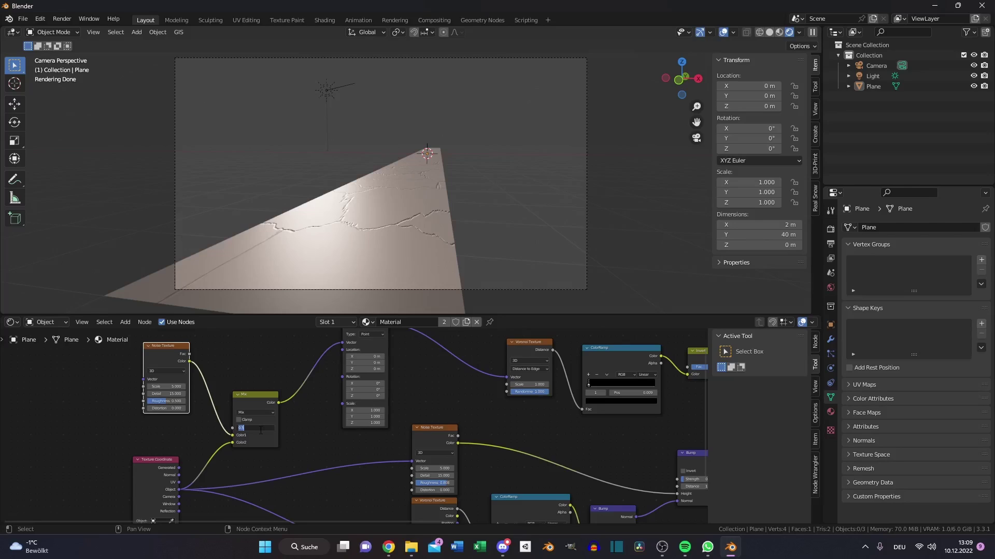
type(".85")
key("Return")
left_click(260, 428)
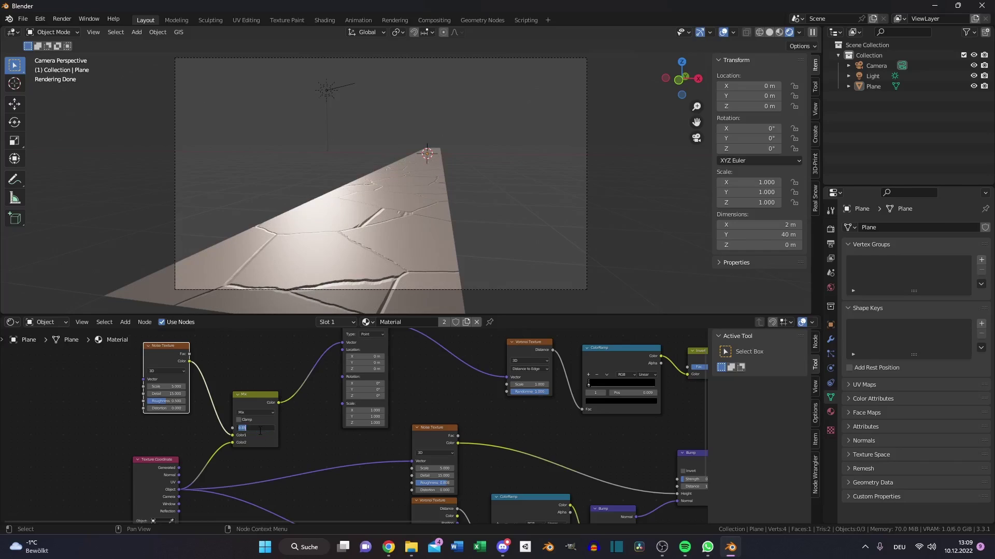
type(".9")
key("Return")
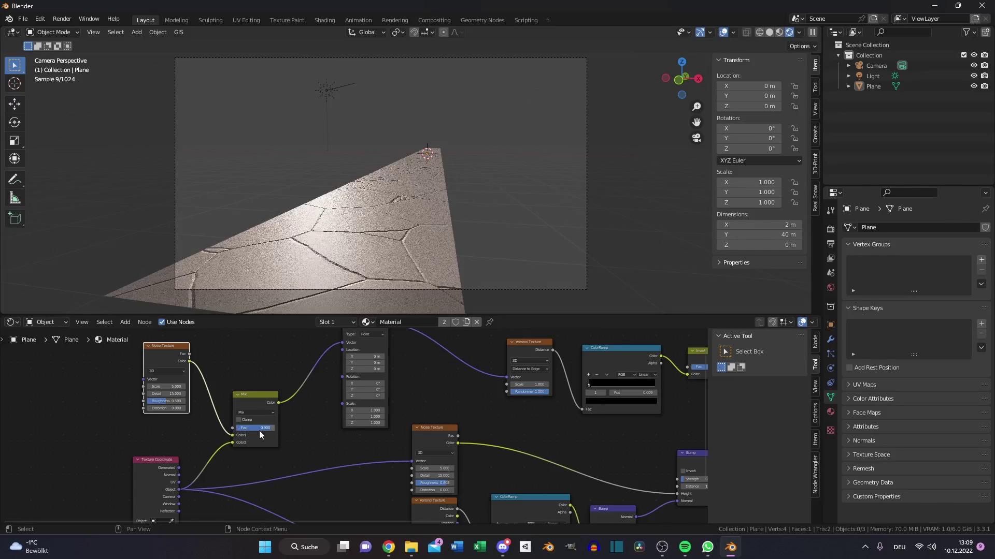
- Orbit along the cracked road, return to camera view, and move the Voronoi node aside
middle_click_drag(259, 430, 141, 483)
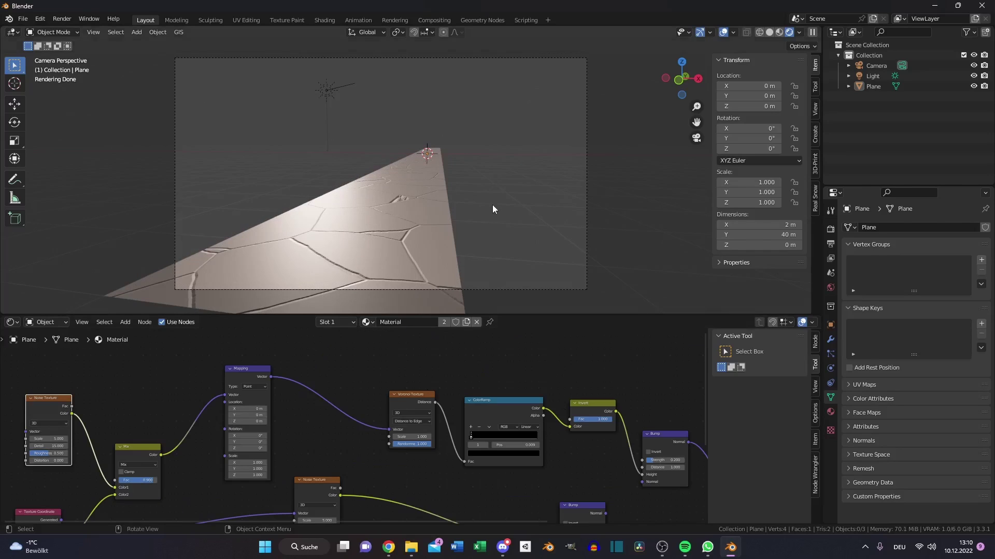
middle_click_drag(492, 204, 403, 223)
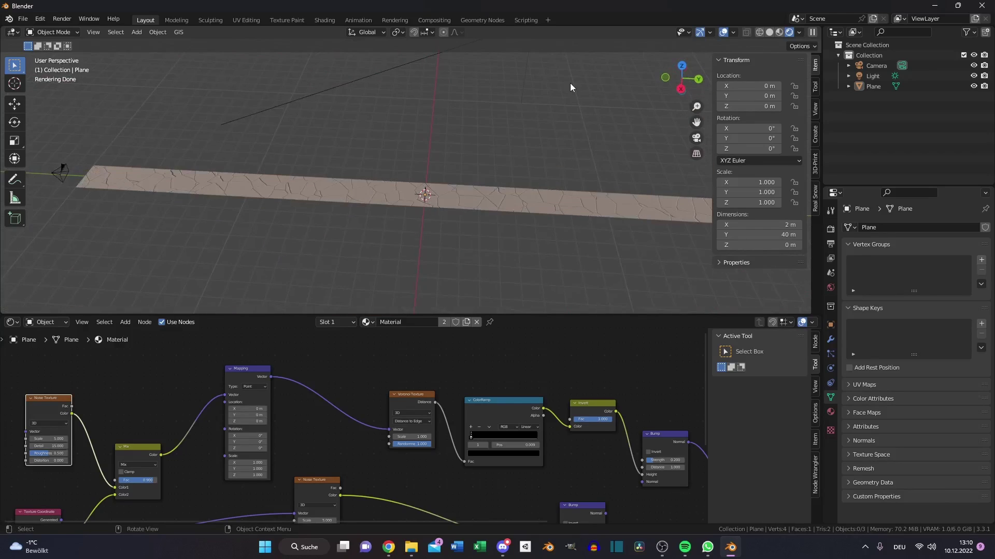
key("KP_0")
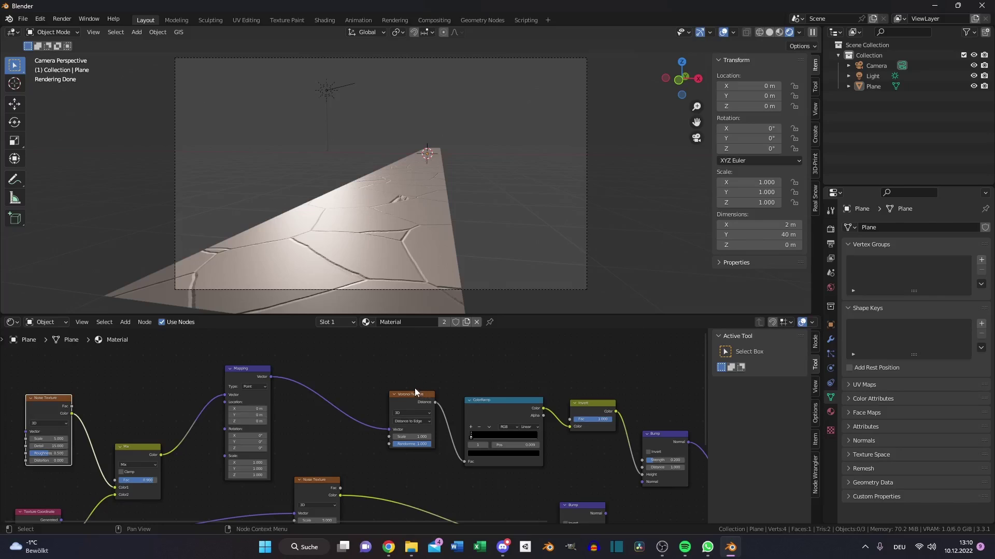
left_click_drag(415, 392, 387, 424)
left_click(467, 403)
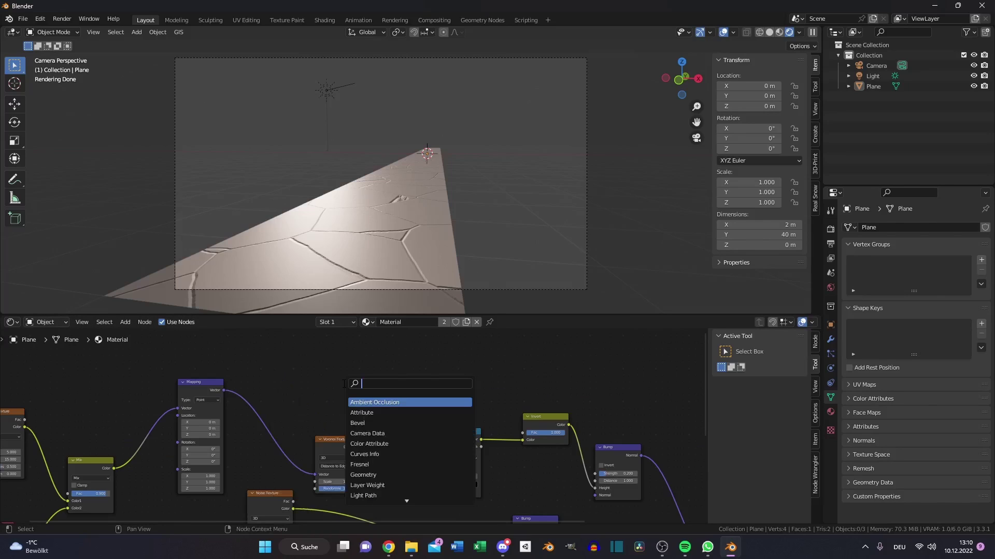
- Add a Noise Texture above the Voronoi and feed its color into a new ColorRamp
type("noise")
key("Return")
left_click(365, 396)
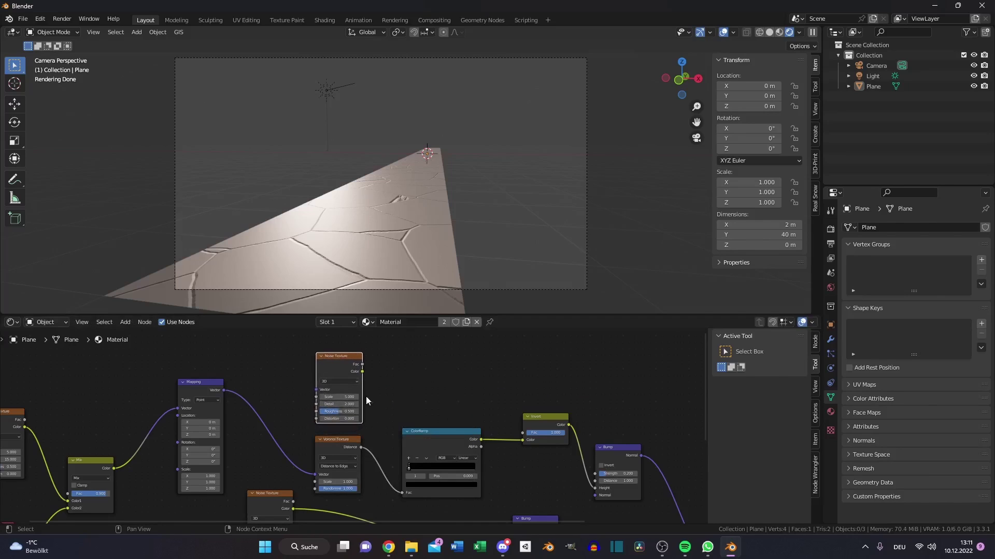
left_click(441, 441)
key("shift+a")
type("co")
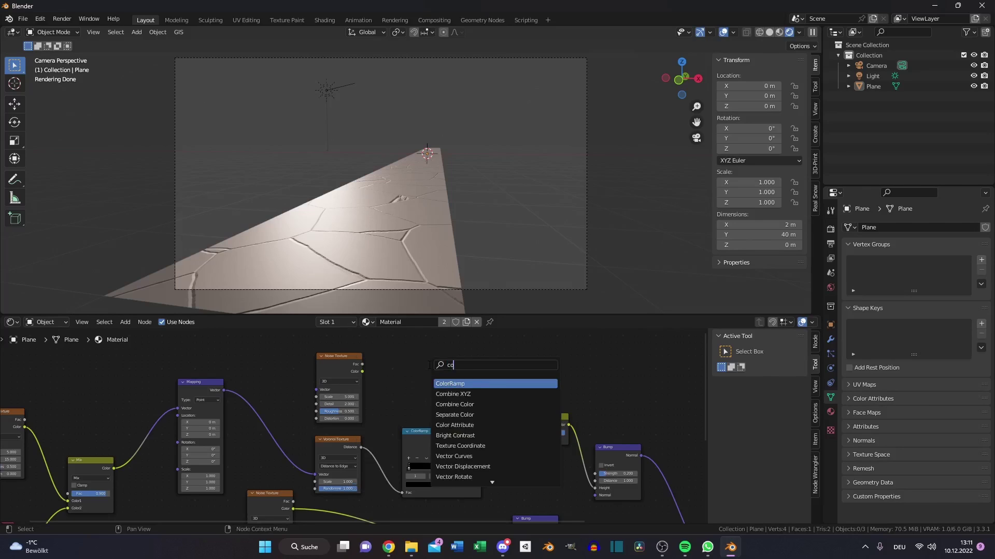
type("l")
left_click(449, 383)
left_click(431, 367)
left_click_drag(363, 372, 406, 411)
- Multiply the noise ColorRamp with the crack ramp via a Mix node before the Invert
middle_click_drag(570, 387, 479, 409)
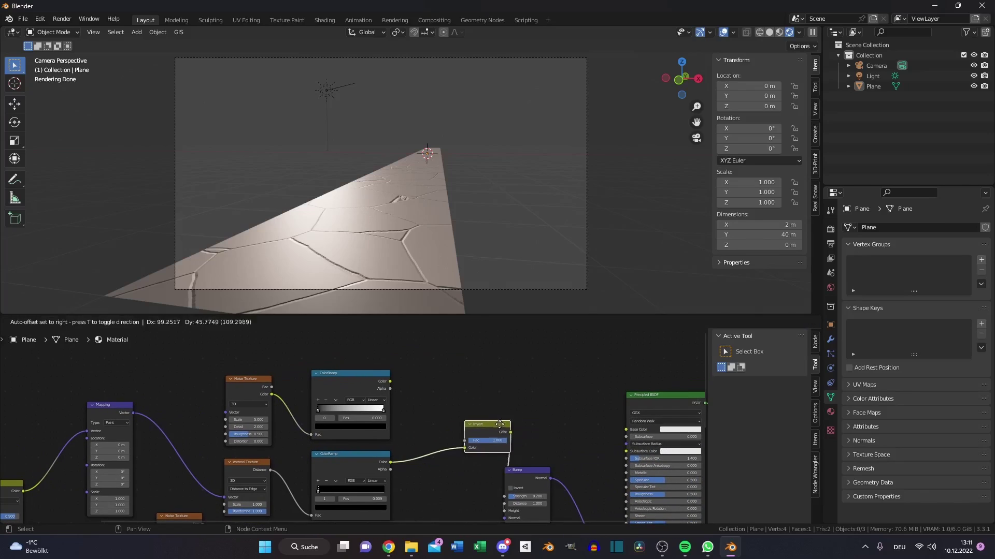
key("shift+a")
left_click(453, 403)
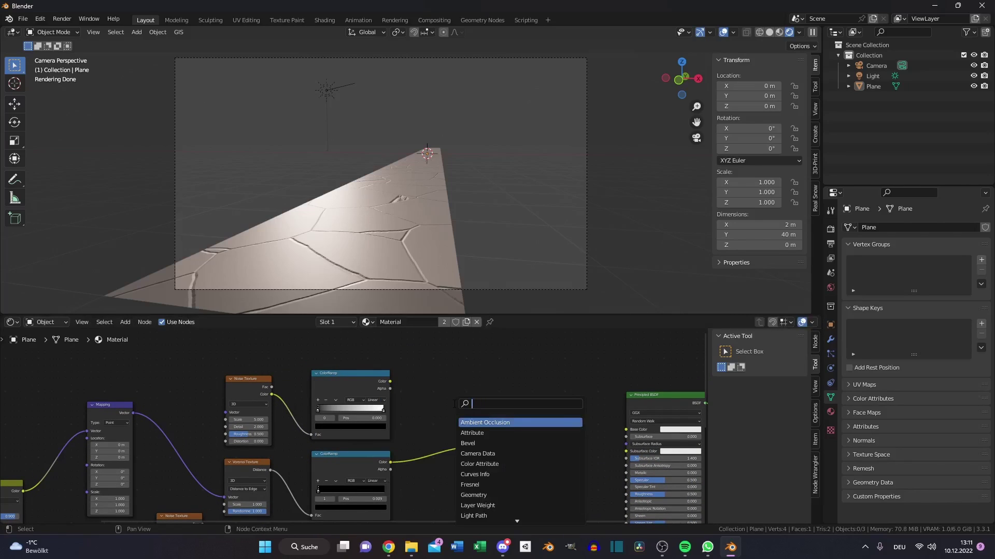
type("mi")
left_click(469, 422)
left_click(434, 416)
left_click_drag(390, 382, 418, 445)
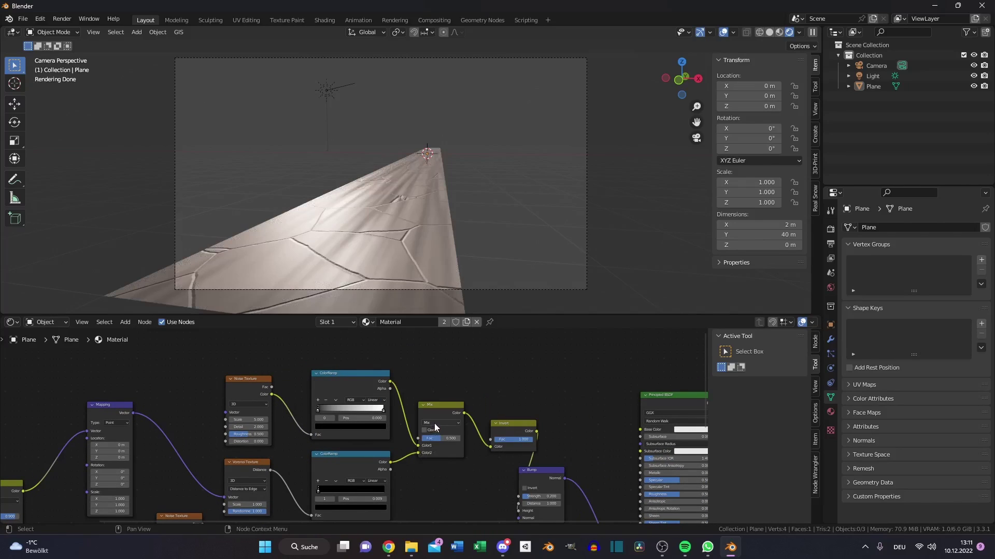
left_click(435, 423)
left_click(439, 396)
- Link Mapping's Vector to the Noise Texture and set the Multiply factor to 1.0
left_click_drag(133, 412, 228, 413)
middle_click_drag(458, 444, 430, 437)
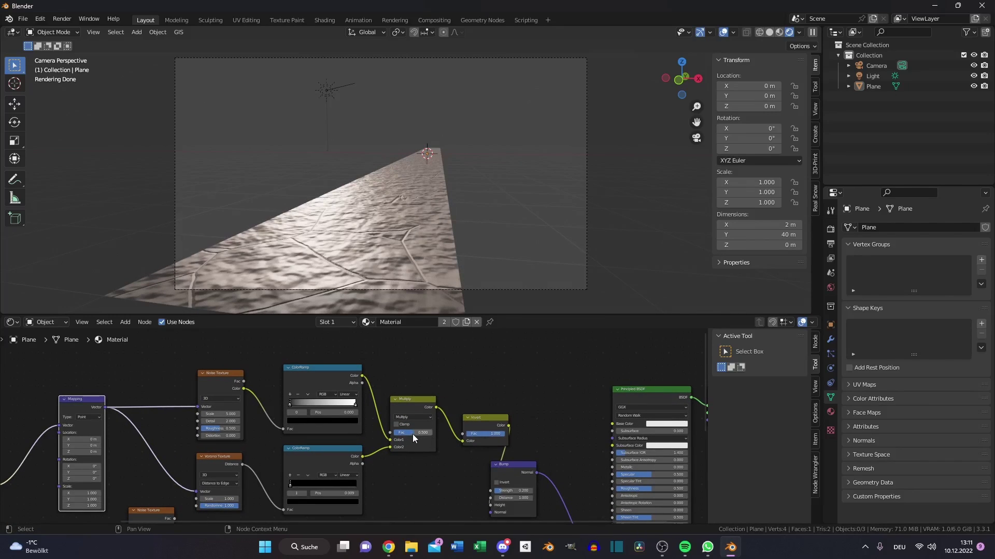
left_click_drag(412, 434, 433, 434)
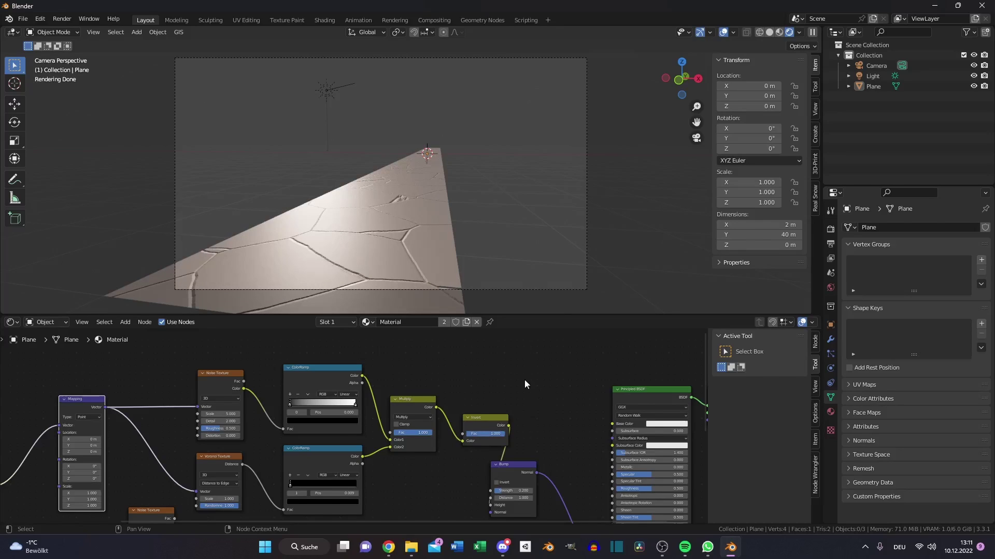
- Set the Noise Texture scale to 0.5 and move its ramp's black stop to 0.523
scroll(524, 380, "up", 2)
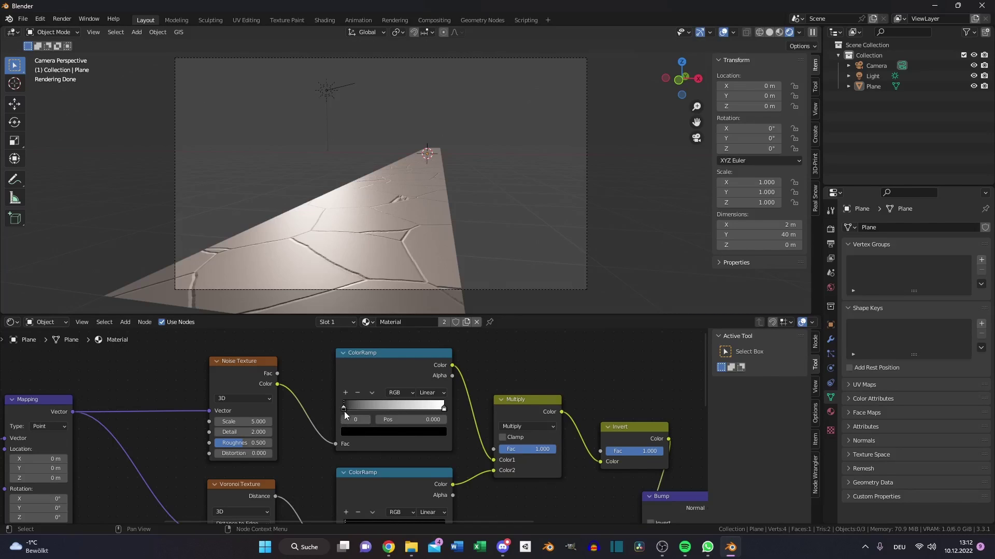
left_click_drag(343, 408, 396, 411)
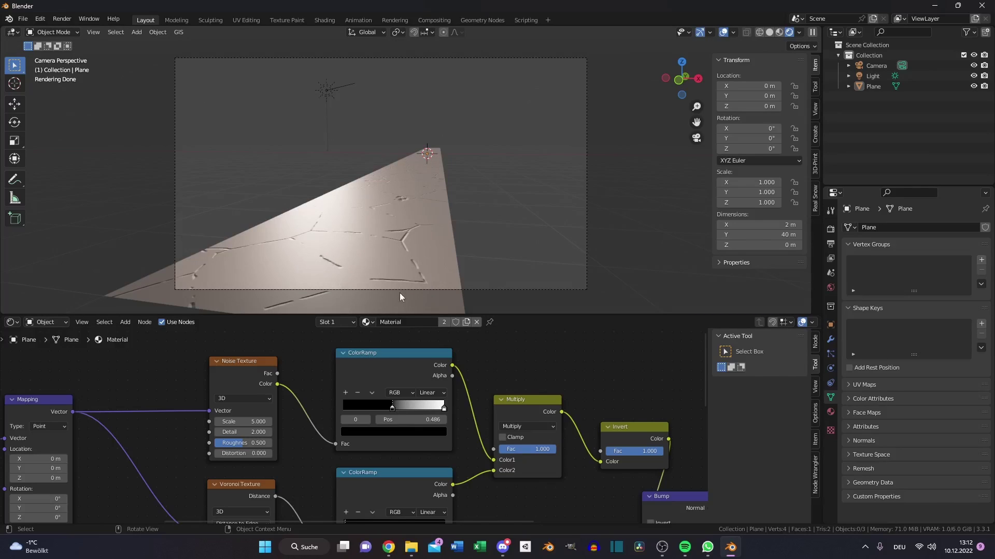
left_click(260, 421)
type("0.5")
key("Return")
left_click_drag(393, 410, 393, 407)
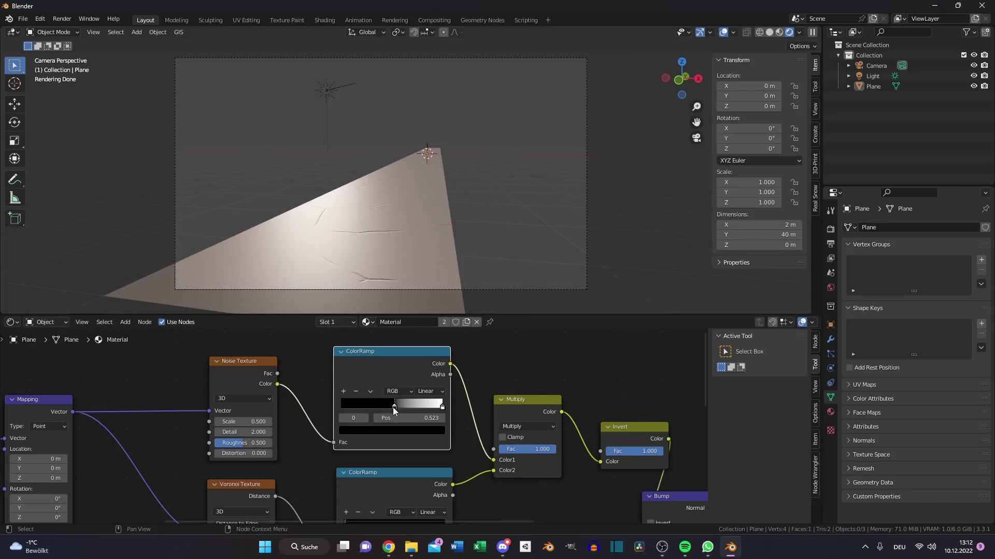
- Connect the middle Bump's Normal output into the last Bump's Normal input
middle_click_drag(448, 439, 505, 414)
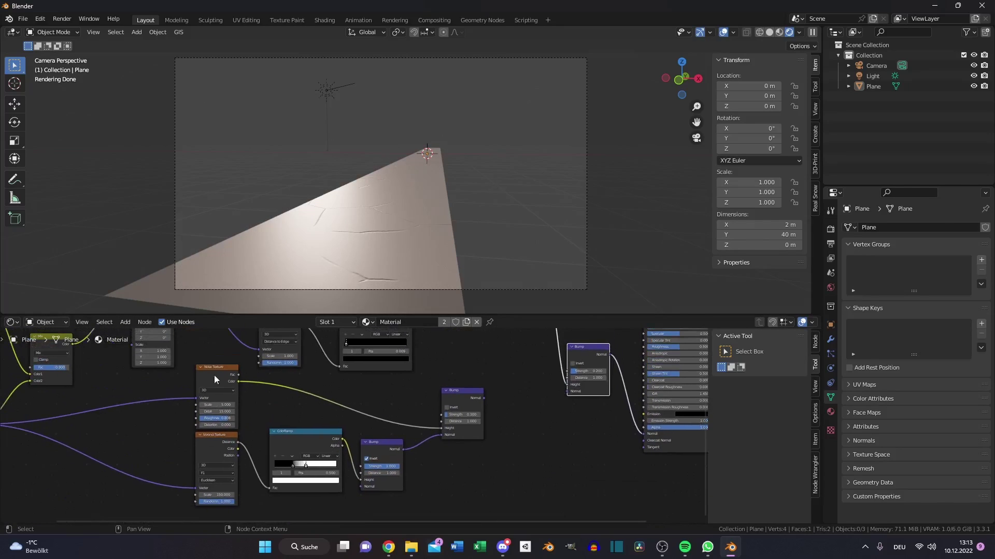
middle_click_drag(255, 464, 188, 472)
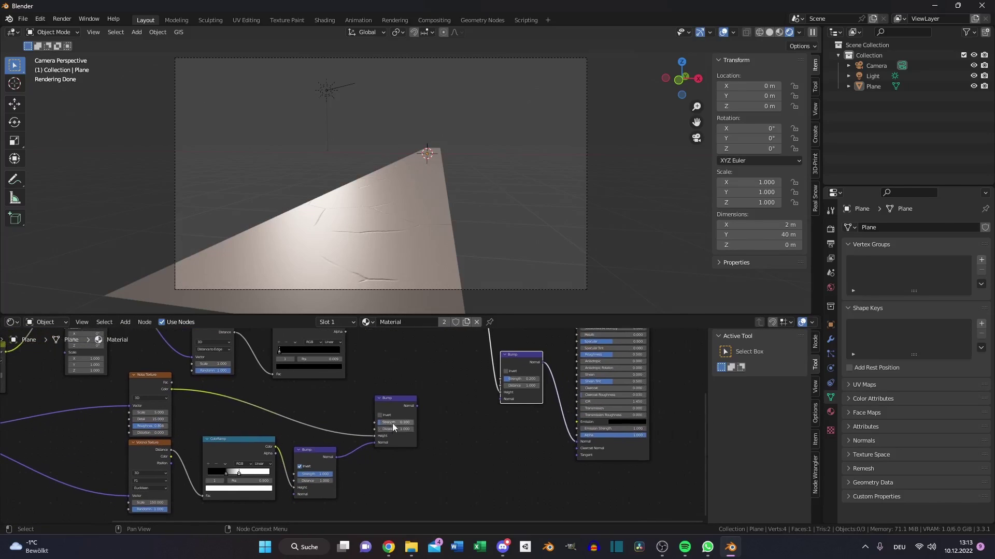
left_click_drag(417, 407, 503, 399)
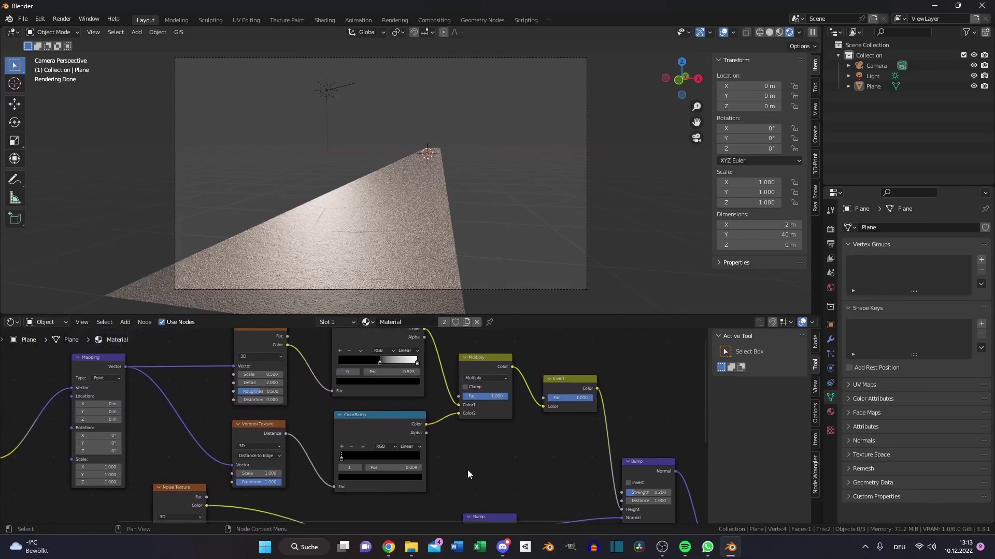
- Set the noise ColorRamp's black stop position to 0.5
middle_click_drag(381, 365, 389, 394)
scroll(389, 394, "up", 3)
left_click(388, 394)
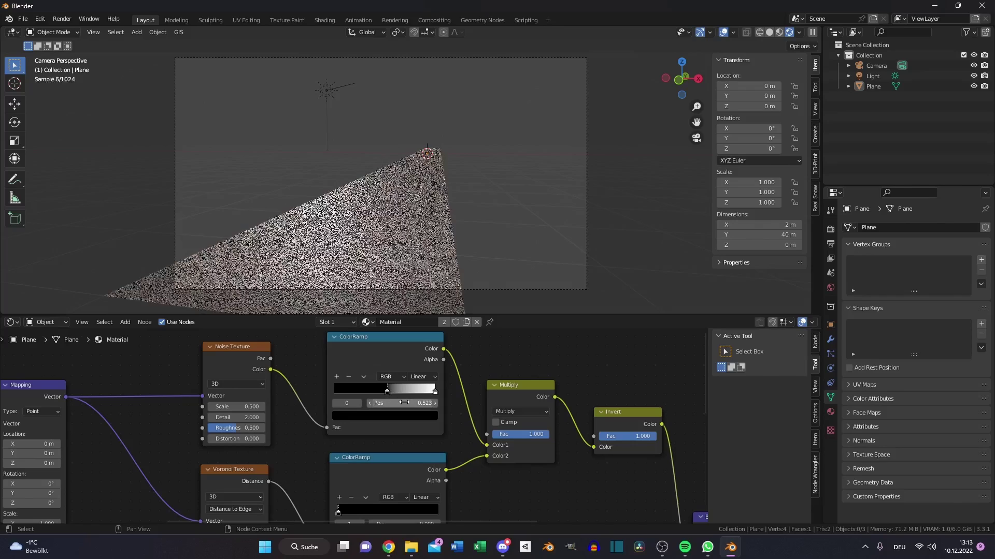
left_click(404, 403)
type("0.5")
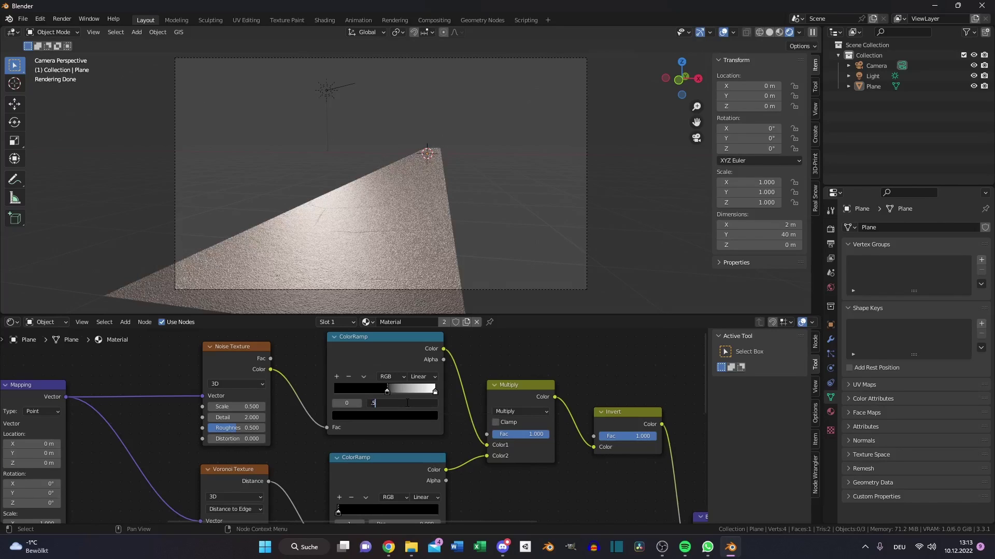
key("Return")
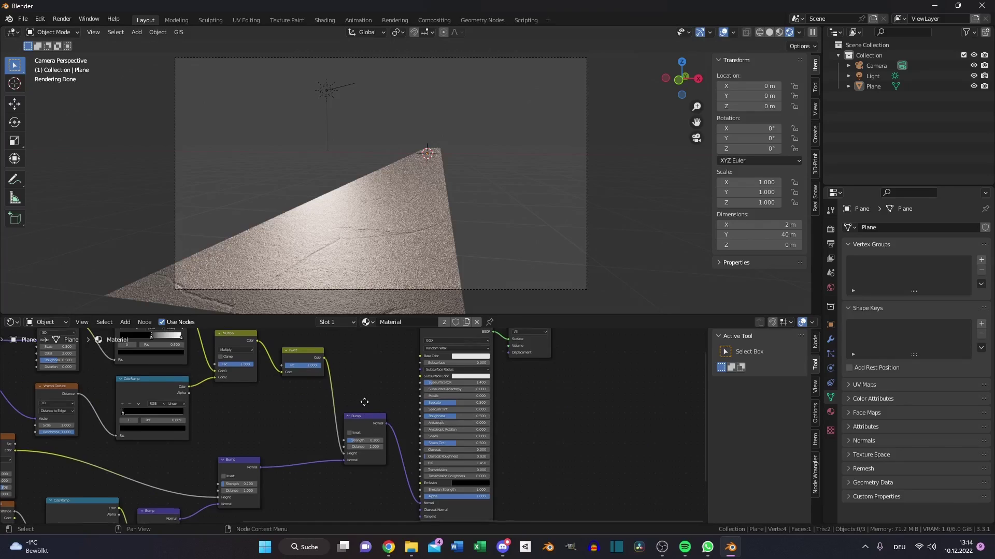
- Add a Displacement node beside the shader nodes
middle_click_drag(366, 404, 384, 373)
left_click_drag(387, 386, 386, 413)
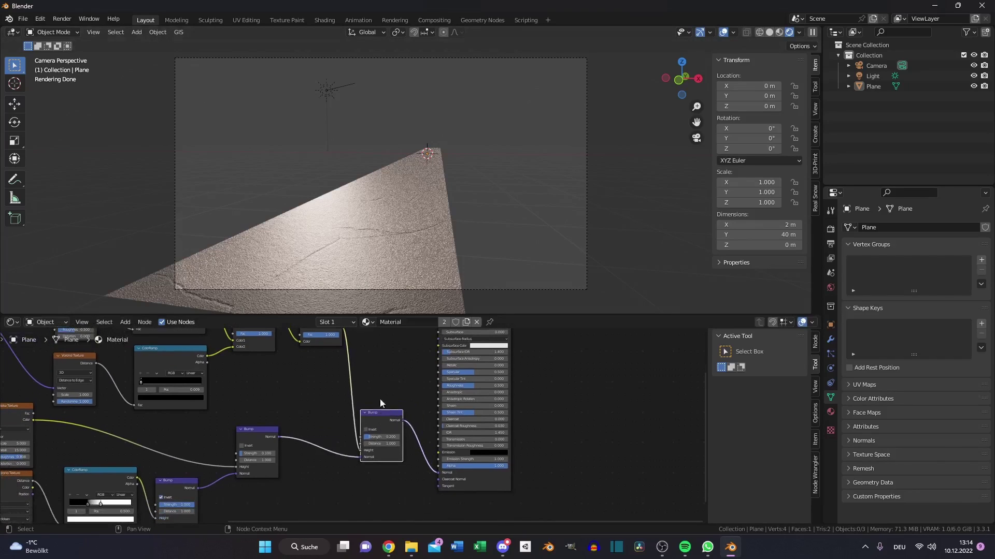
left_click(381, 401)
middle_click_drag(393, 408, 347, 397)
key("shift+a")
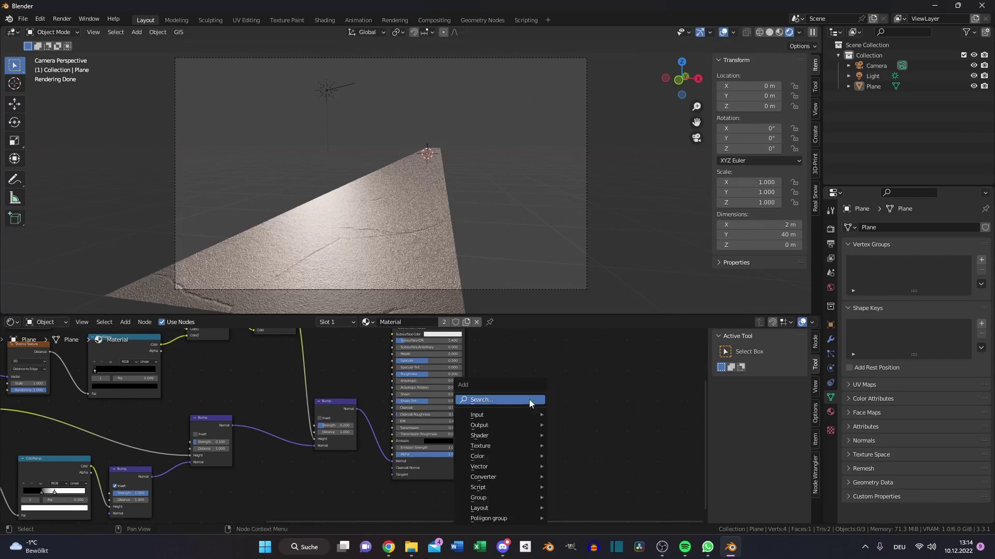
left_click(529, 400)
type("disp")
key("Return")
left_click(483, 370)
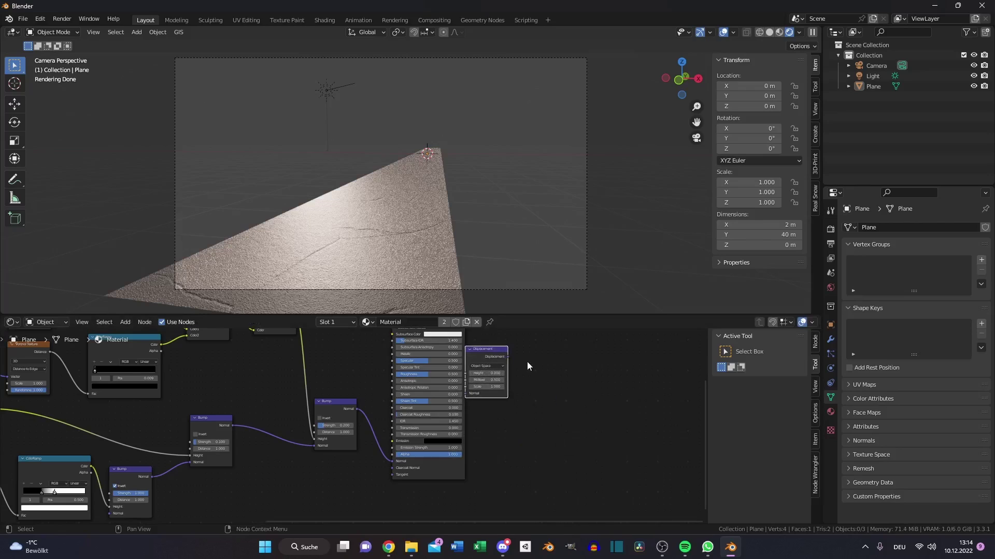
- Arrange the Material Output and Displacement nodes and wire the inverted crack mask into Height
middle_click_drag(530, 366, 519, 414)
left_click_drag(493, 335, 531, 332)
left_click_drag(476, 398, 493, 381)
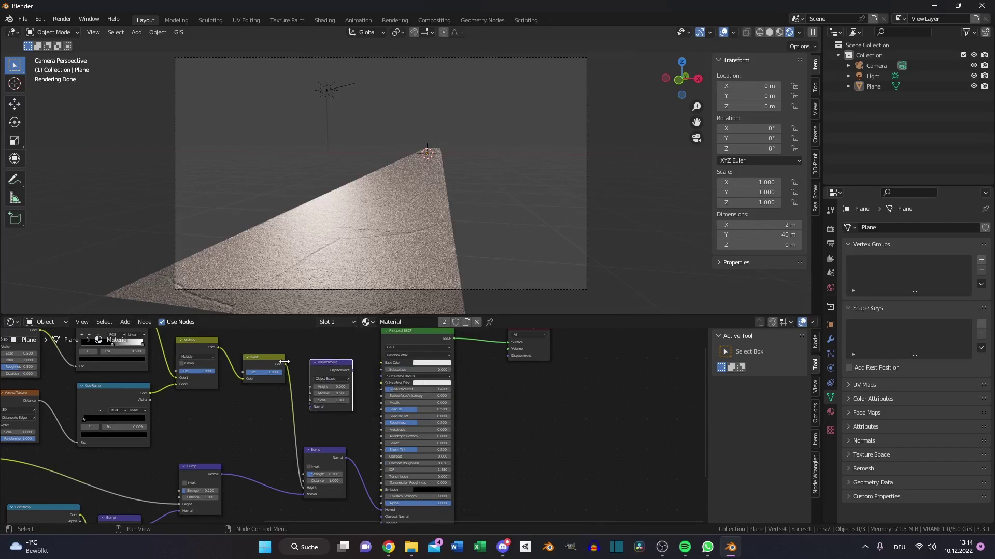
left_click_drag(284, 364, 512, 356)
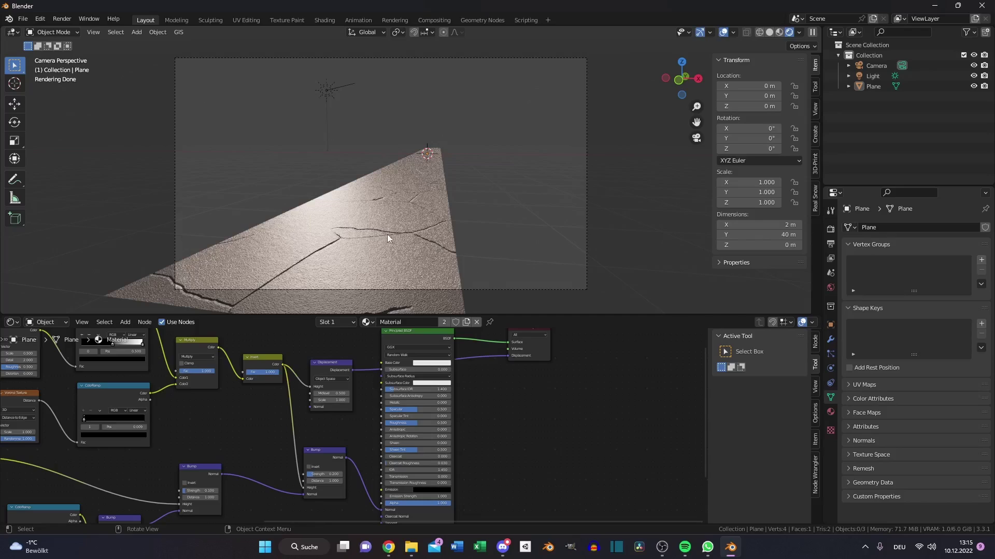
- Set the material's displacement method to Displacement and Bump
left_click(830, 411)
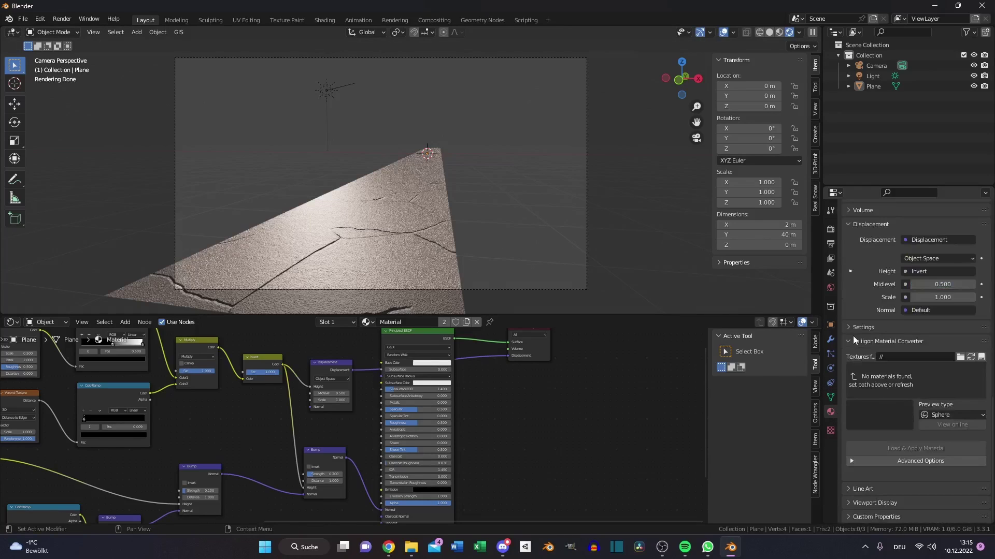
left_click(850, 327)
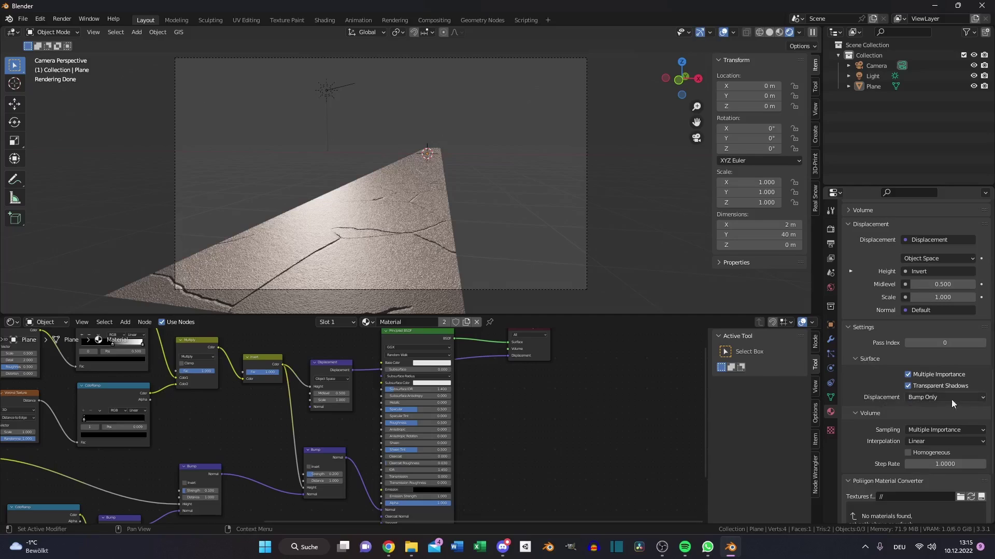
left_click(979, 397)
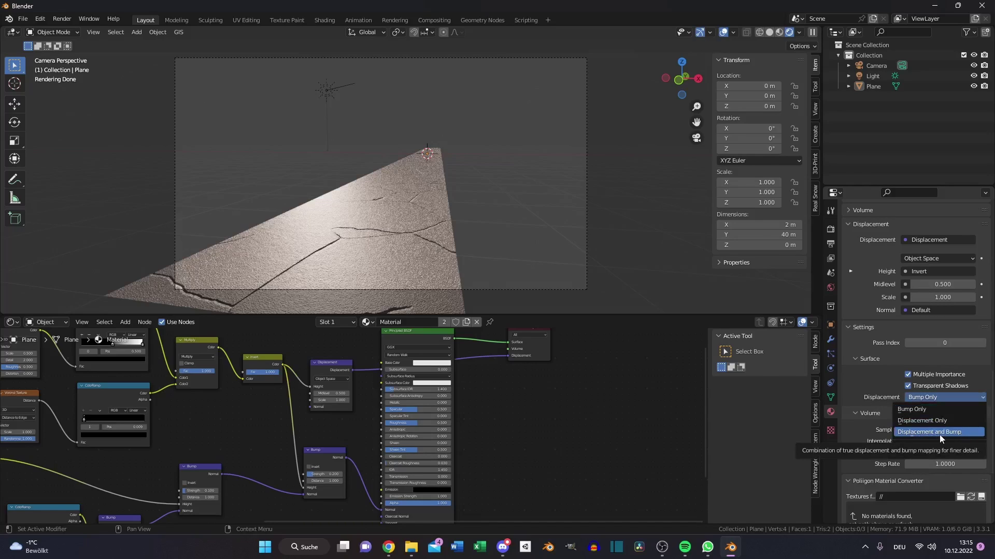
left_click(950, 432)
- Switch the Cycles Feature Set to Experimental
left_click(830, 229)
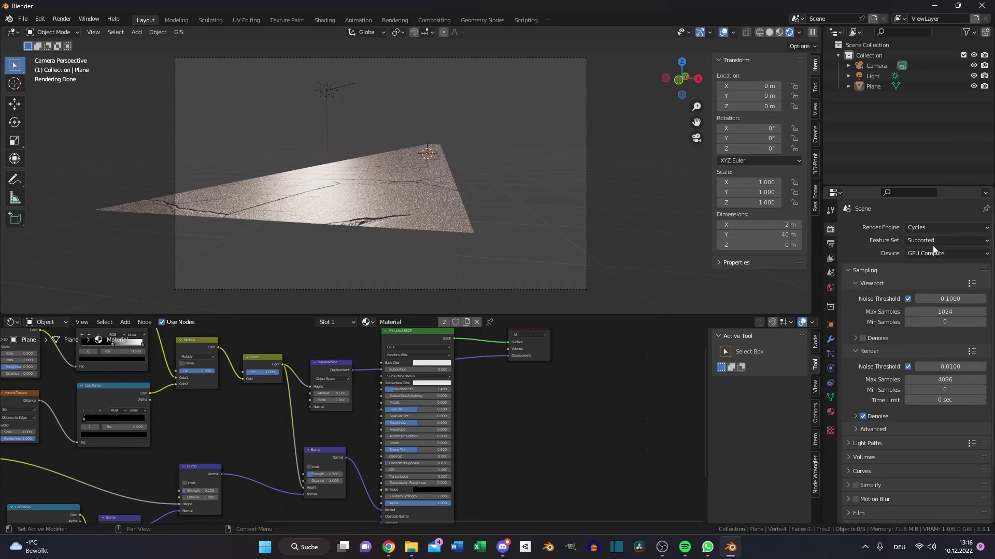
left_click(932, 244)
left_click(936, 262)
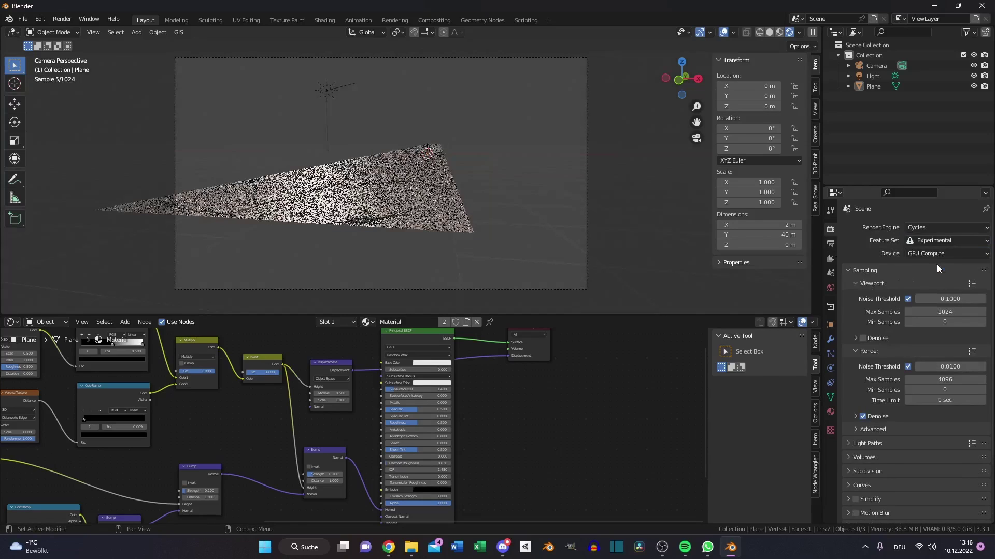
- Add a Simple Subdivision Surface modifier to the plane with Adaptive Subdivision on
left_click(831, 341)
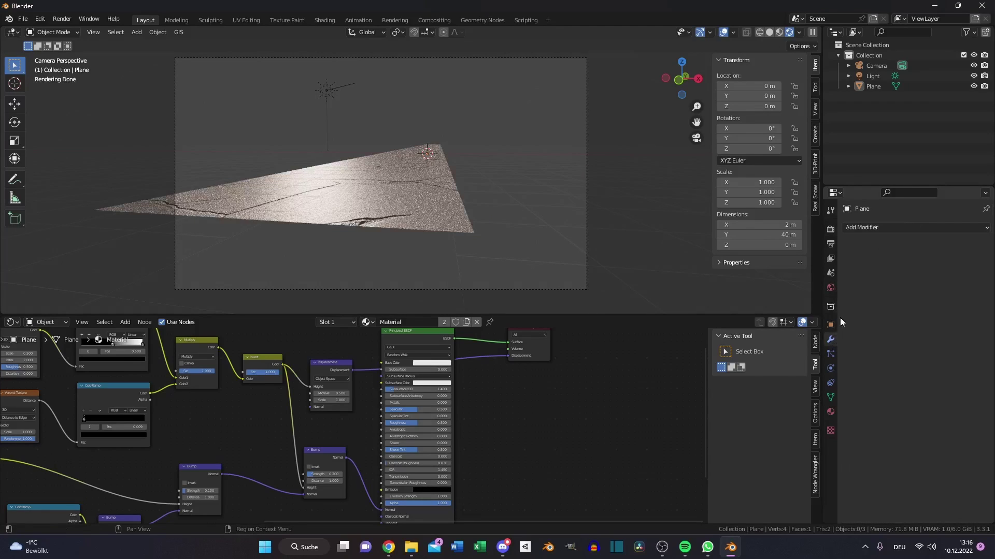
left_click(868, 228)
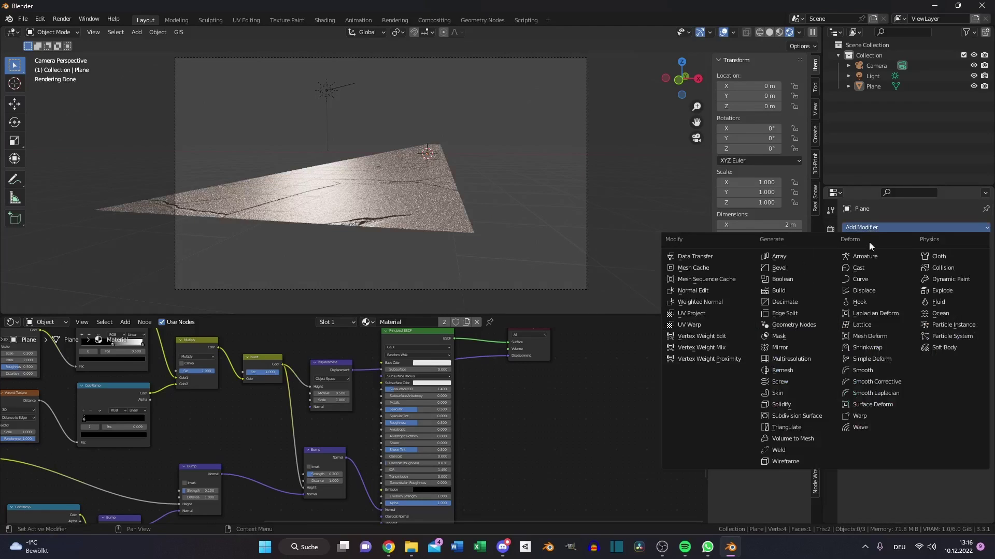
left_click(792, 416)
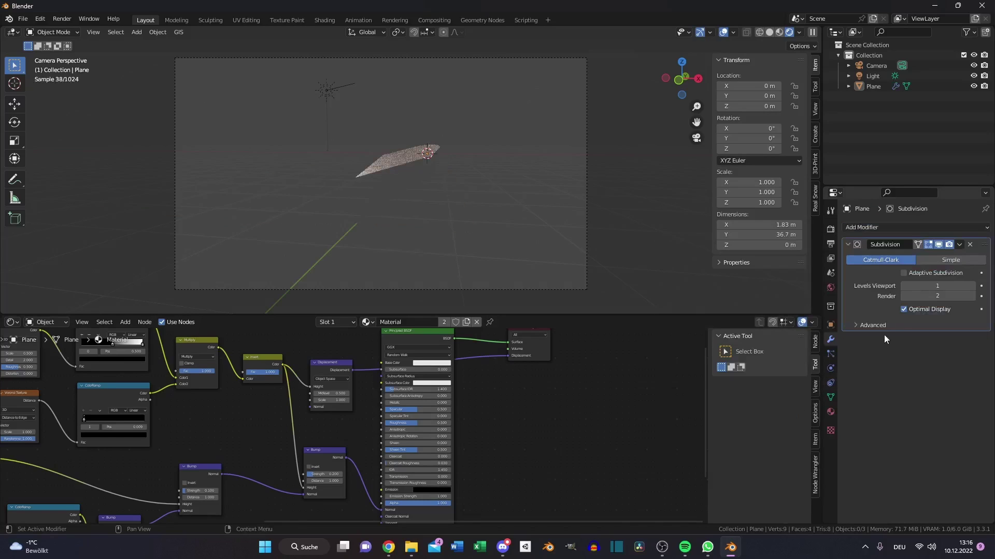
left_click(934, 260)
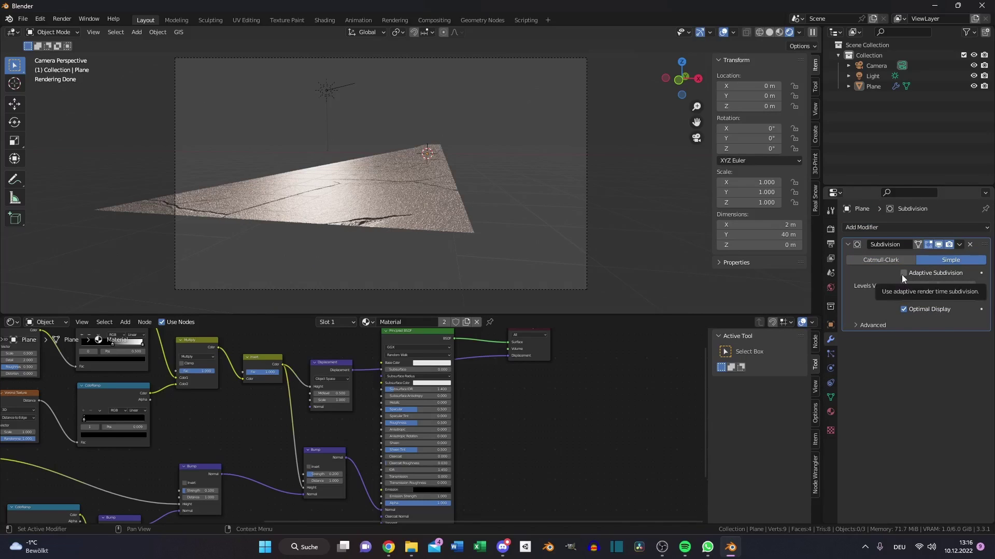
left_click(902, 274)
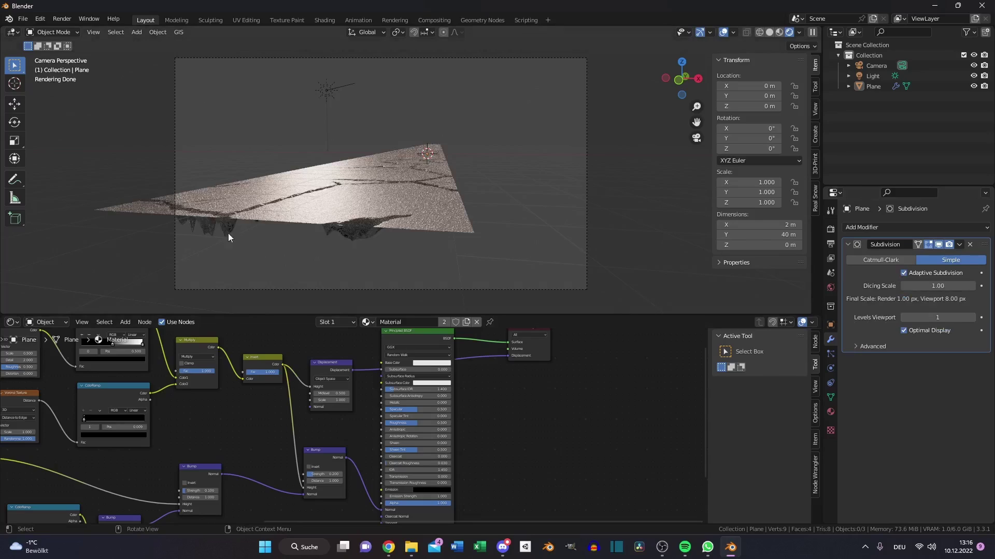
- Set the Displacement node's Midlevel to 1 and Scale to 0.05
double_click(327, 401)
type("0.1")
key("Return")
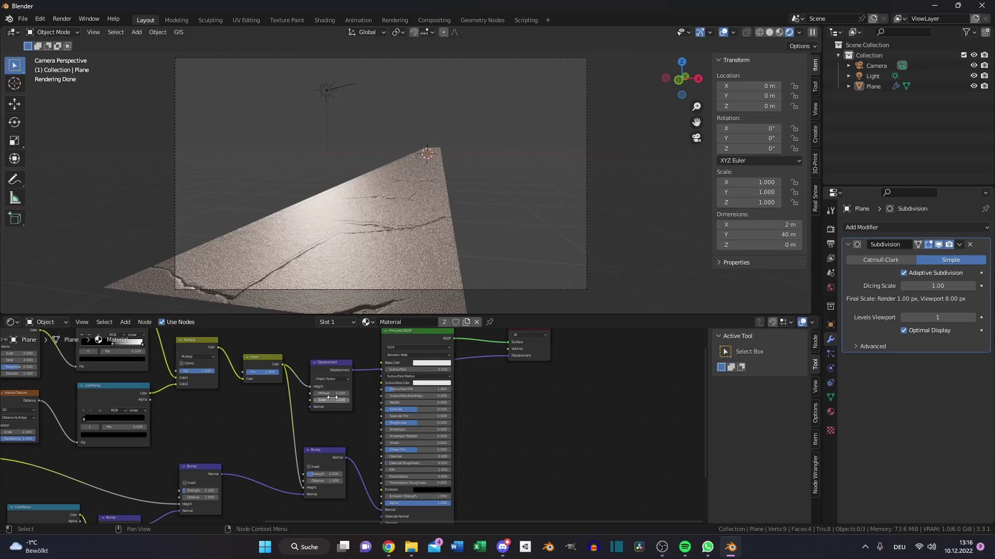
double_click(332, 393)
type("1")
key("Return")
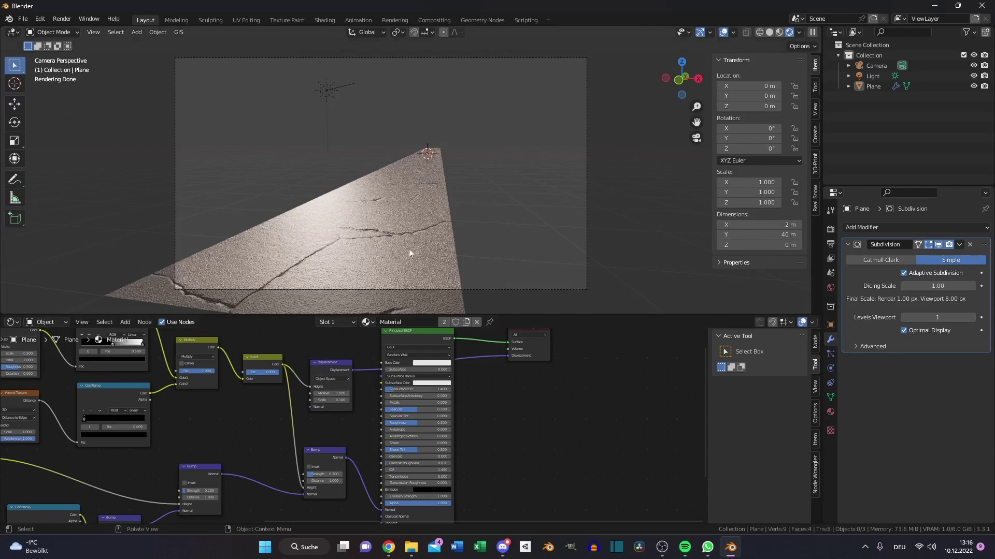
double_click(329, 400)
type("0.05")
key("Return")
- Add a Brick Texture and connect its color into the shader
middle_click_drag(265, 361, 403, 268)
middle_click_drag(54, 440, 322, 390)
scroll(323, 390, "down", 3)
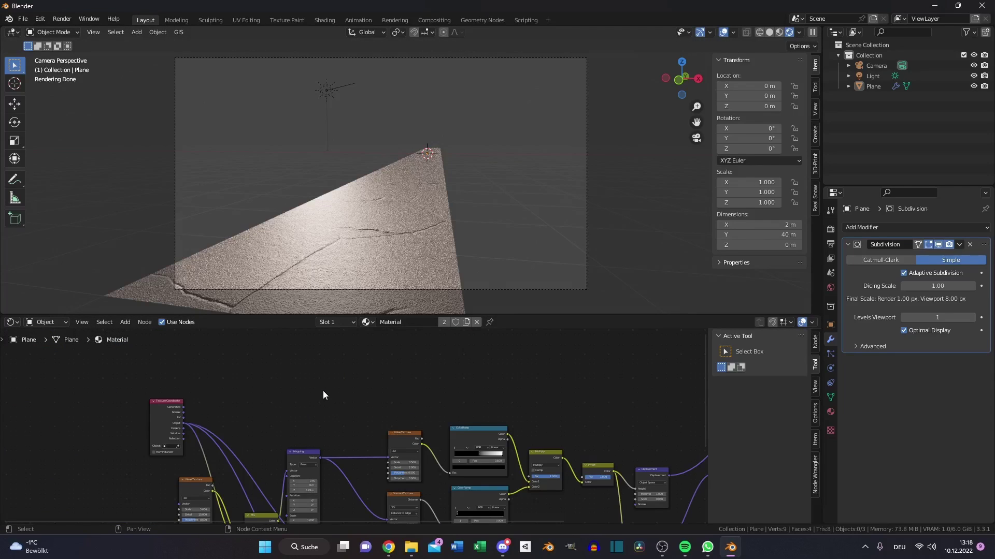
key("shift+a")
left_click(323, 392)
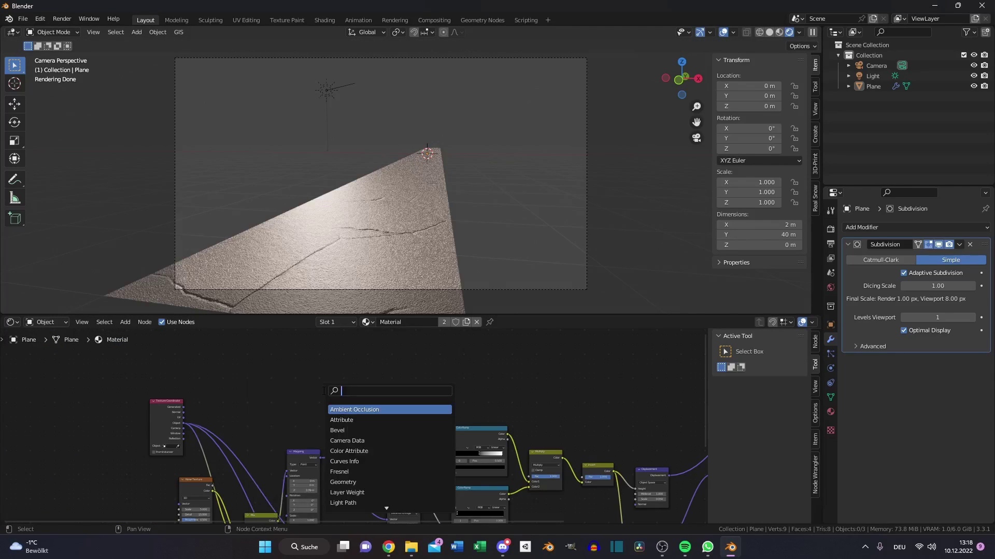
type("bri")
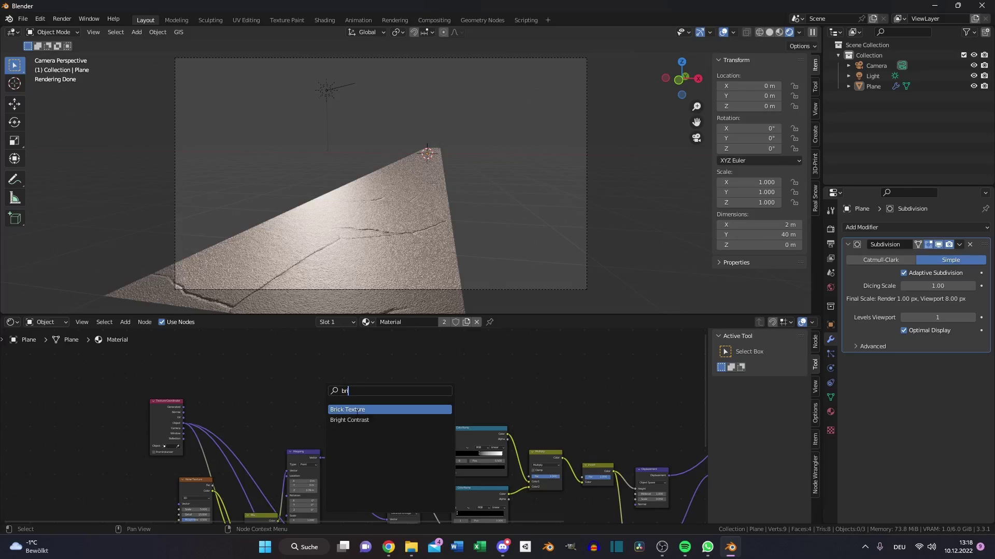
left_click(357, 410)
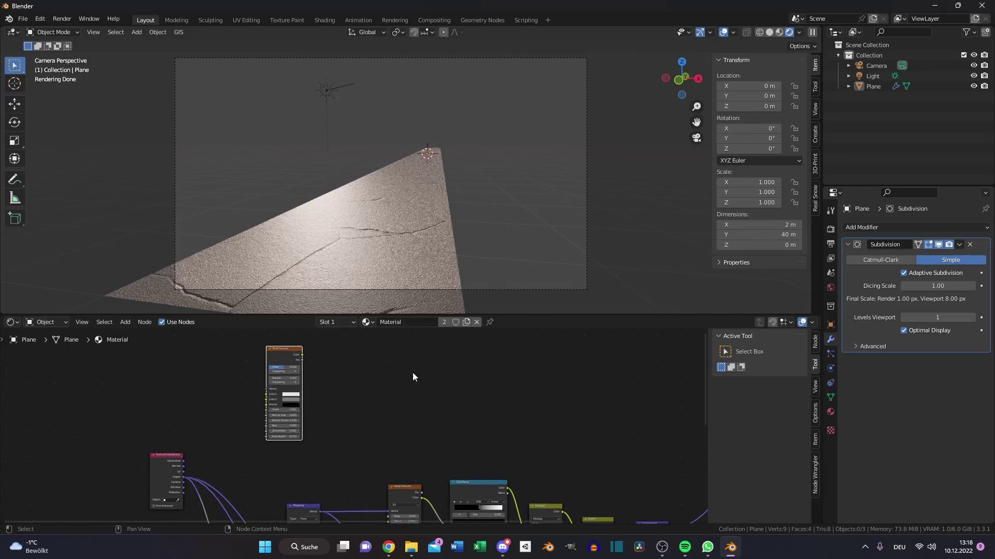
scroll(413, 377, "right", 2, "ctrl")
left_click_drag(264, 354, 673, 411)
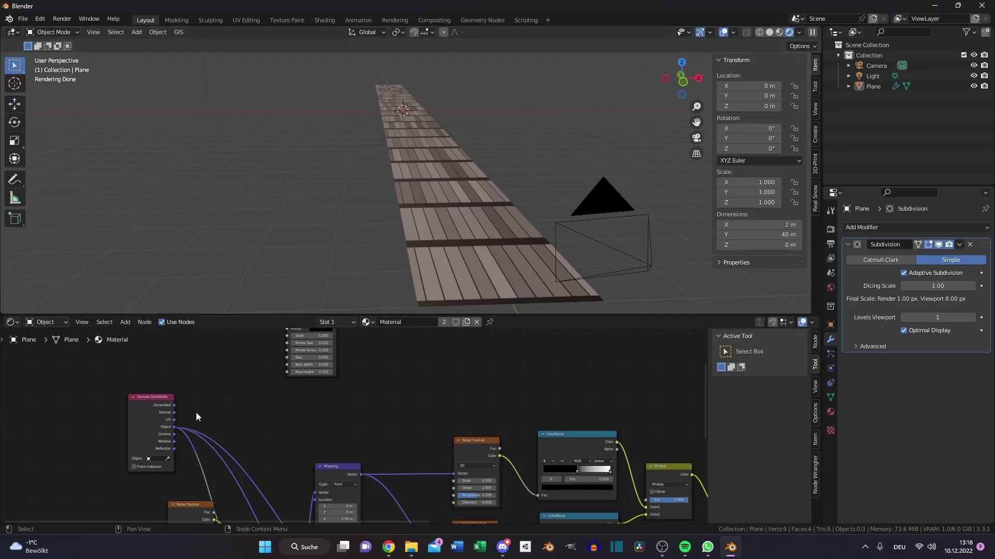
- Duplicate the Mapping node and place the copy beside the Brick Texture
middle_click_drag(207, 391, 230, 443)
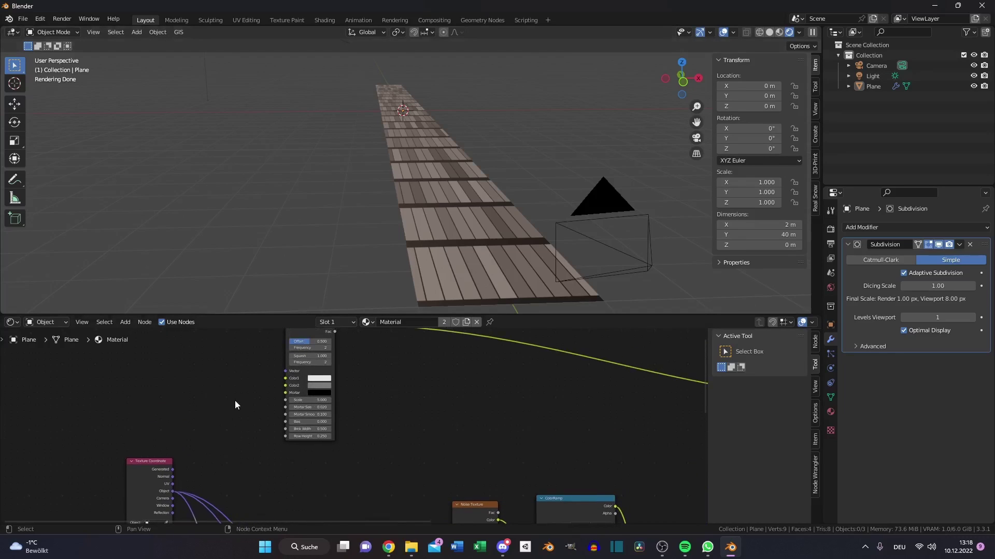
scroll(211, 452, "down", 2)
left_click(337, 509)
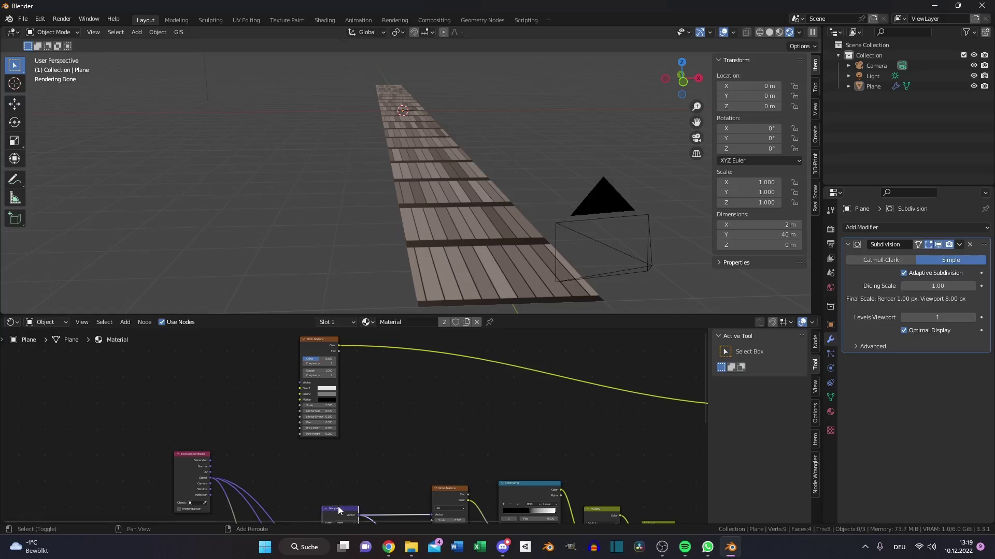
key("shift+d")
left_click(247, 366)
scroll(322, 396, "up", 3)
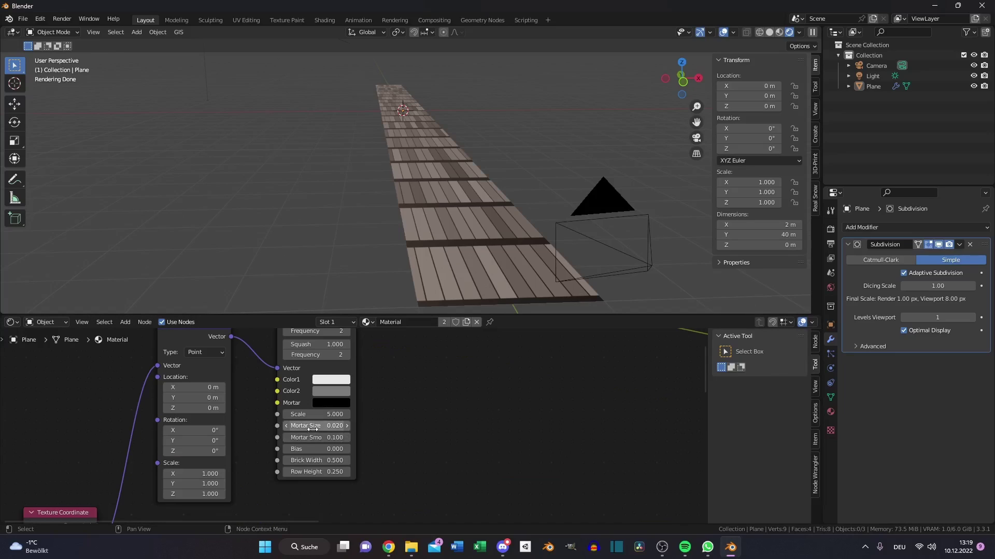
- Set the brick Mortar Size to 0.125, Bias to -1 and Brick Width to 20
left_click_drag(313, 429, 353, 429)
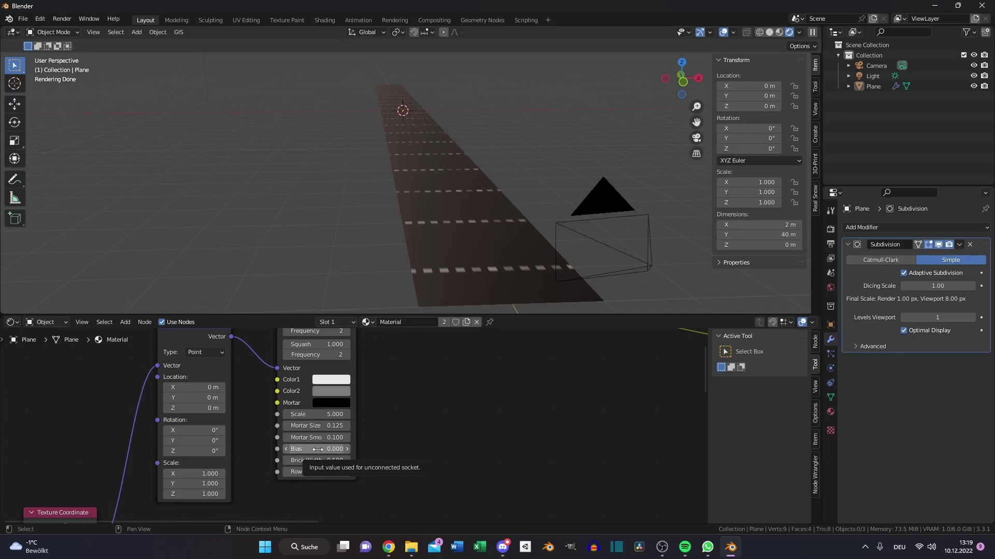
left_click_drag(318, 449, 290, 449)
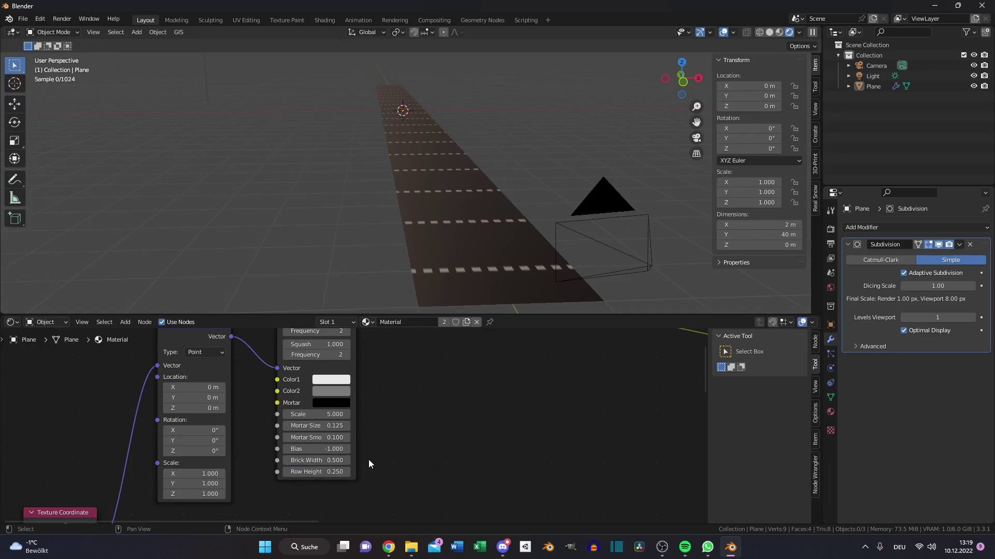
left_click(313, 462)
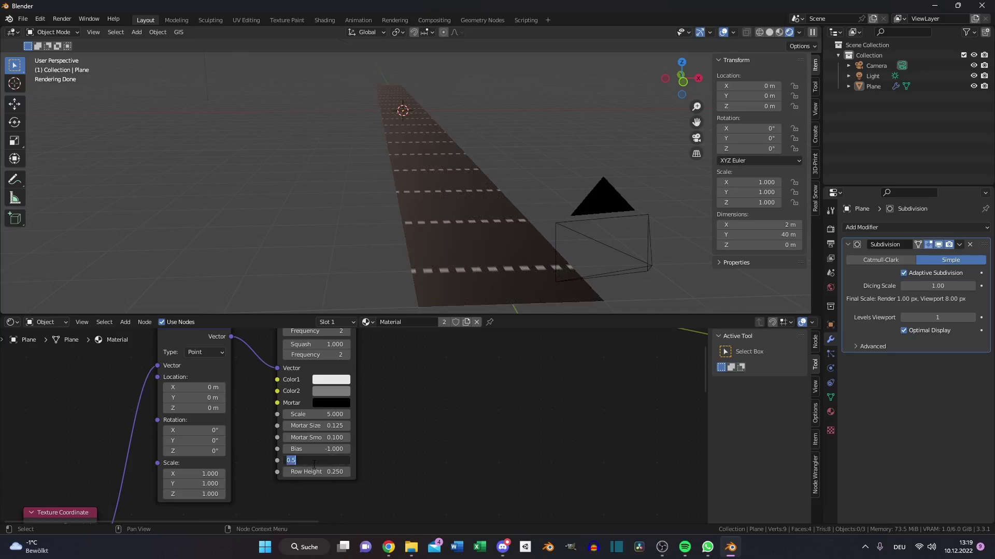
type("20")
key("Return")
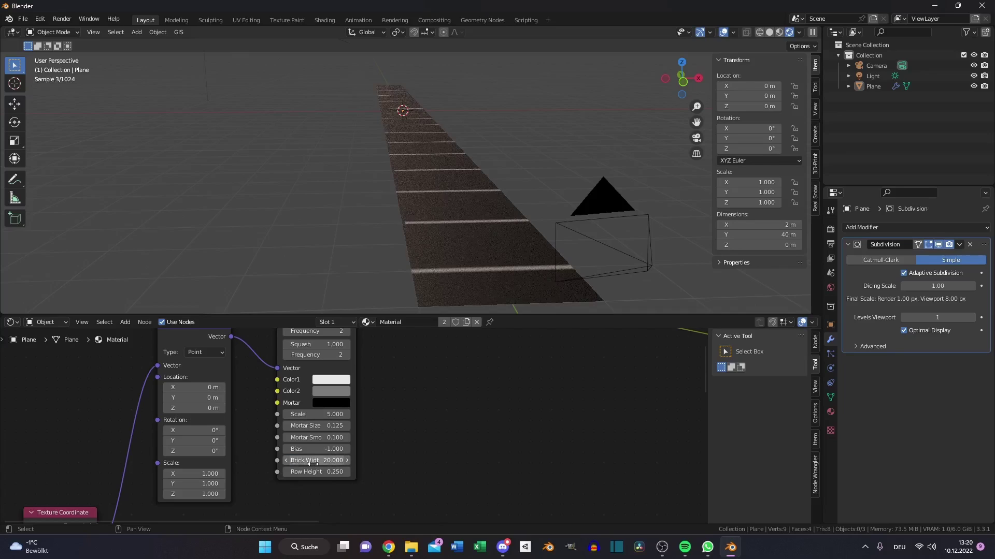
- Rotate the bricks 90° in Z, set scale 0.3, and shift the stripe toward X 1.45
left_click(209, 449)
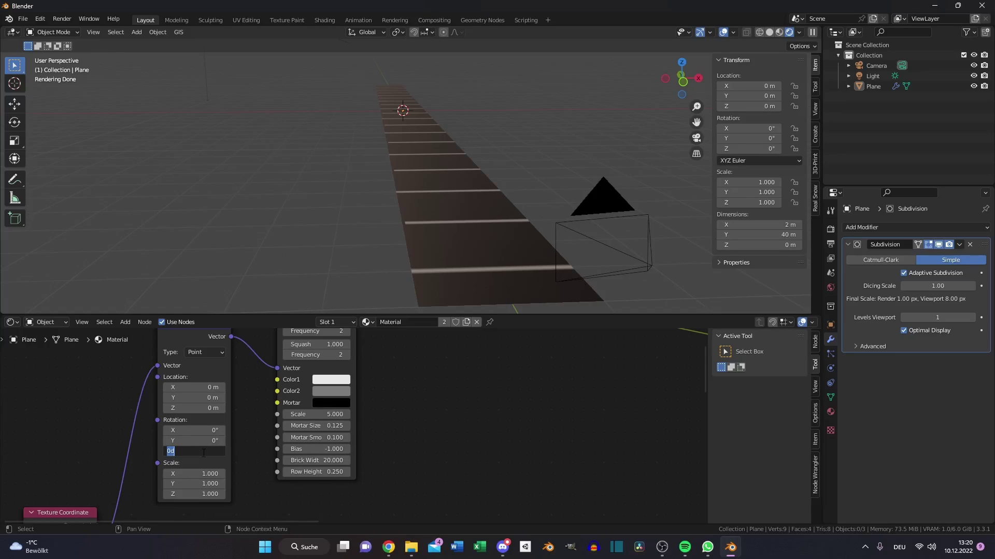
type("90")
key("Return")
scroll(322, 425, "up", 1)
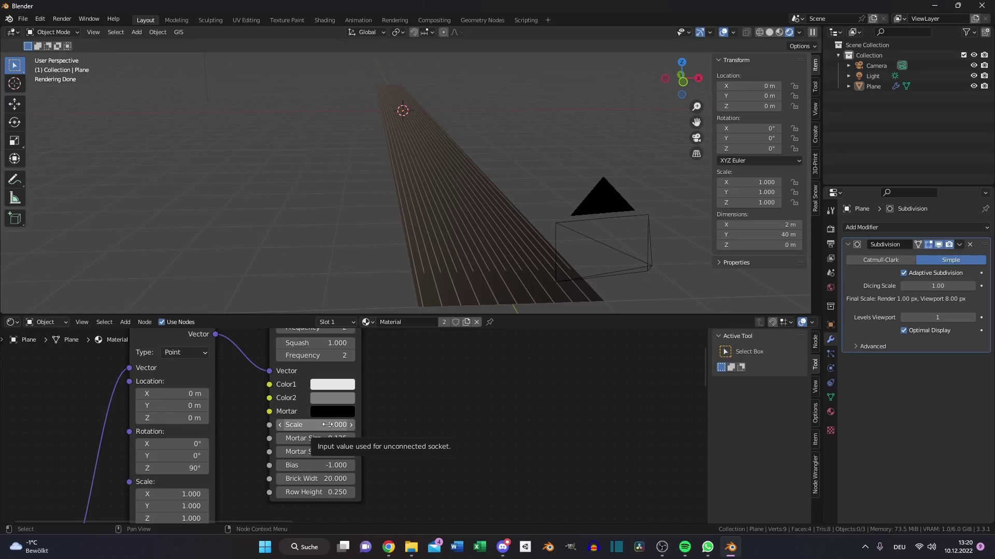
left_click_drag(328, 425, 321, 425)
double_click(327, 424)
type(".3")
key("Return")
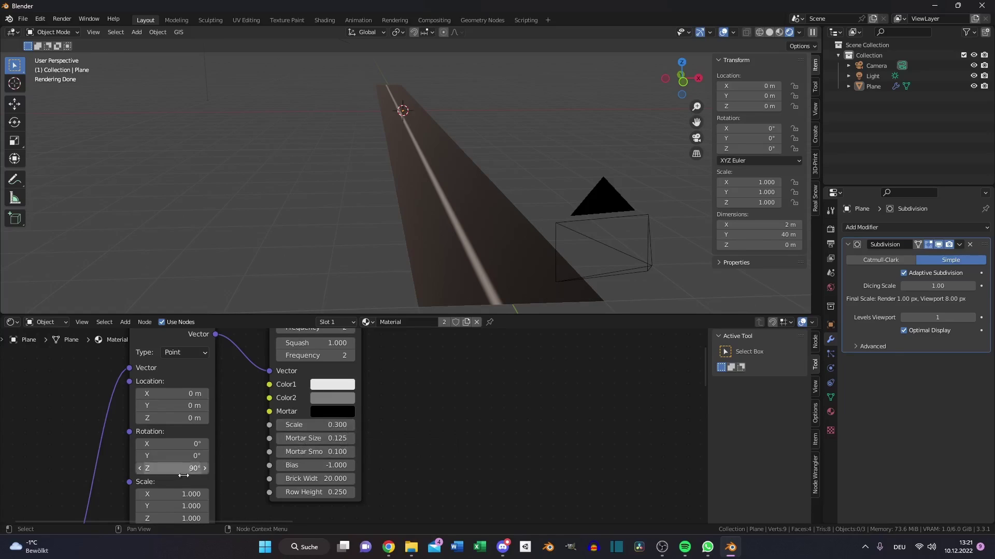
left_click_drag(181, 406, 170, 406, "shift")
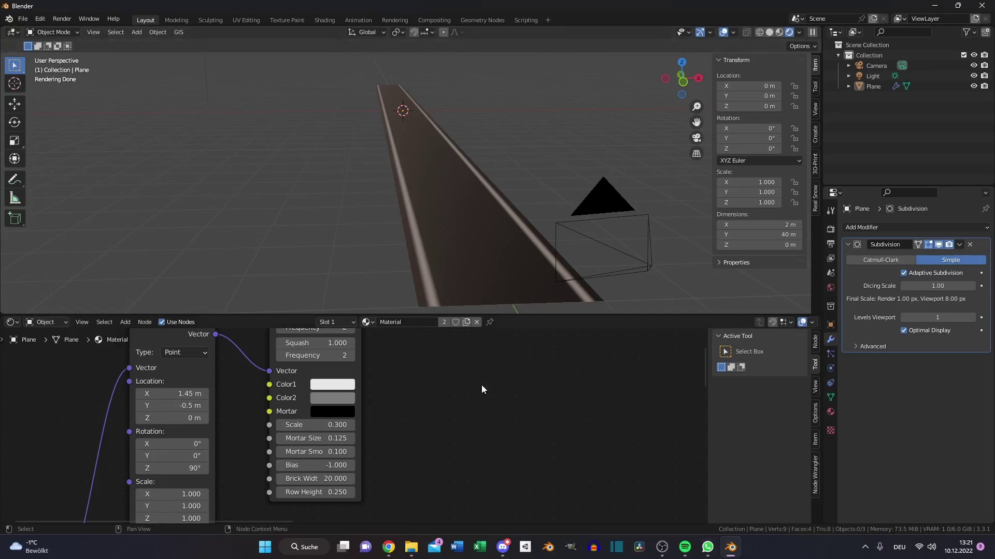
- Duplicate the Brick Texture and Mapping nodes and place the copies below the originals
scroll(482, 441, "down", 5)
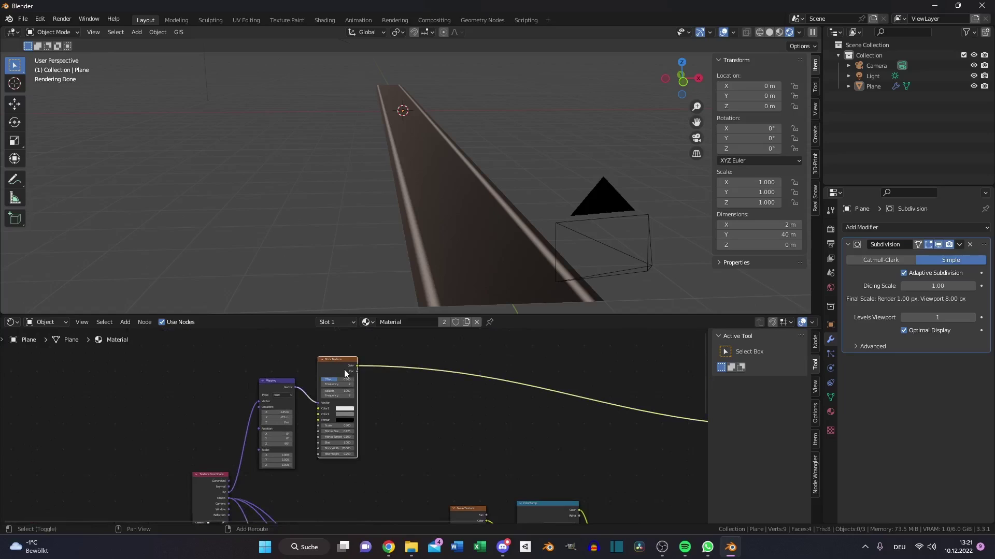
key("shift+d")
left_click(420, 403)
middle_click_drag(336, 447, 334, 403)
left_click(273, 340)
scroll(342, 394, "up", 4)
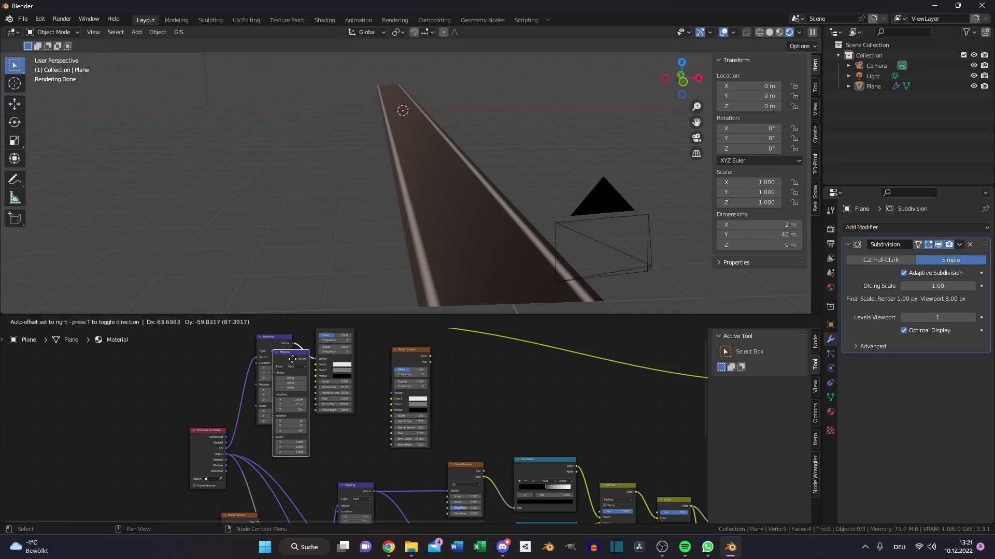
- Set the copied Brick Width to 0.5, Mapping Scale Y to 30 and Location to 0
left_click(325, 476)
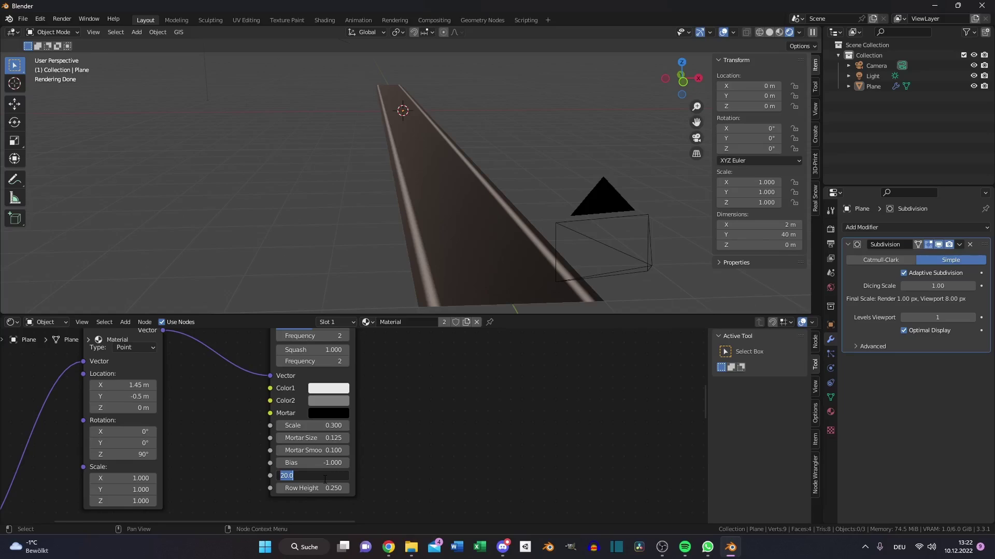
type("0.5")
key("Return")
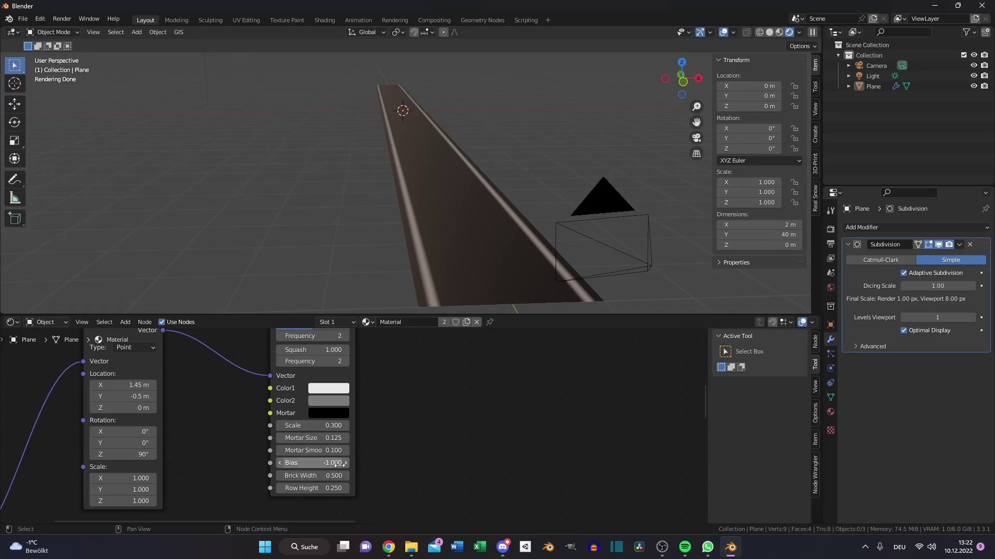
middle_click_drag(359, 434, 334, 487)
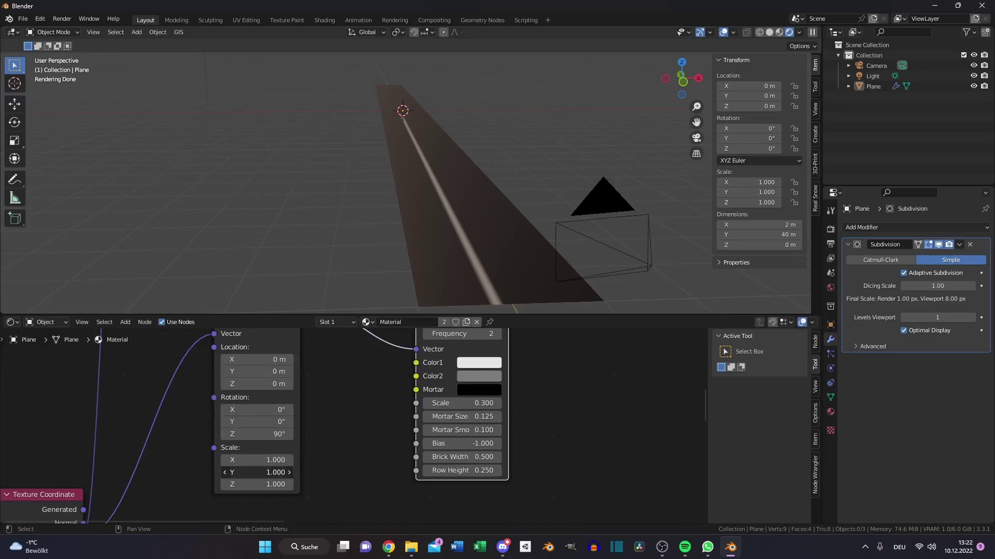
mouse_move(257, 473)
left_mouse_down()
mouse_move(288, 473)
mouse_move(273, 473)
left_mouse_up()
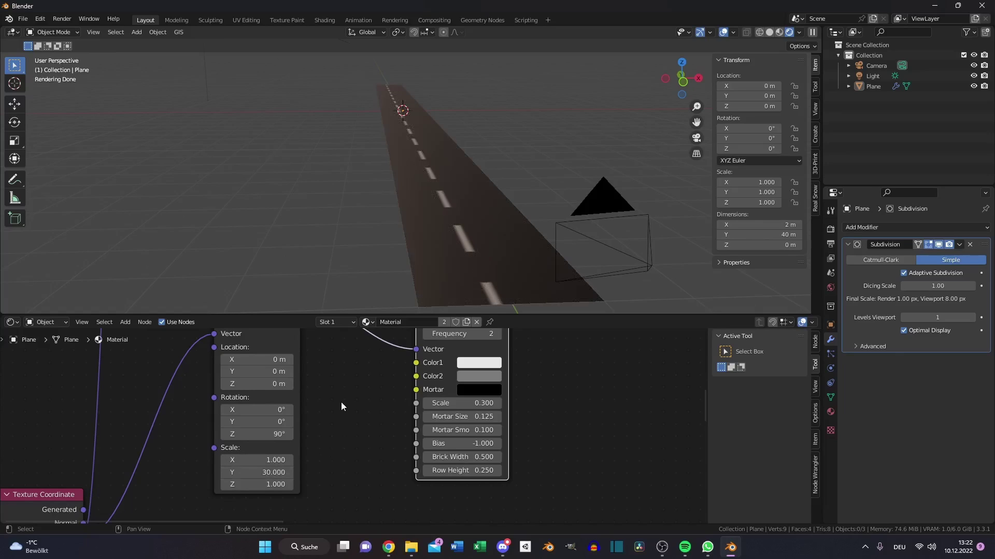
middle_click_drag(341, 414, 336, 446)
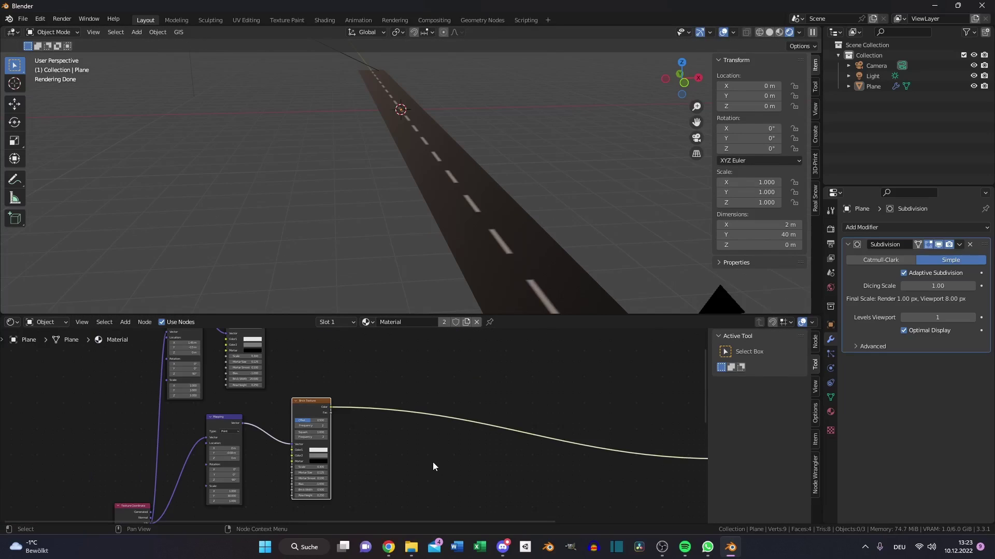
middle_click_drag(406, 413, 395, 473)
scroll(382, 431, "down", 1)
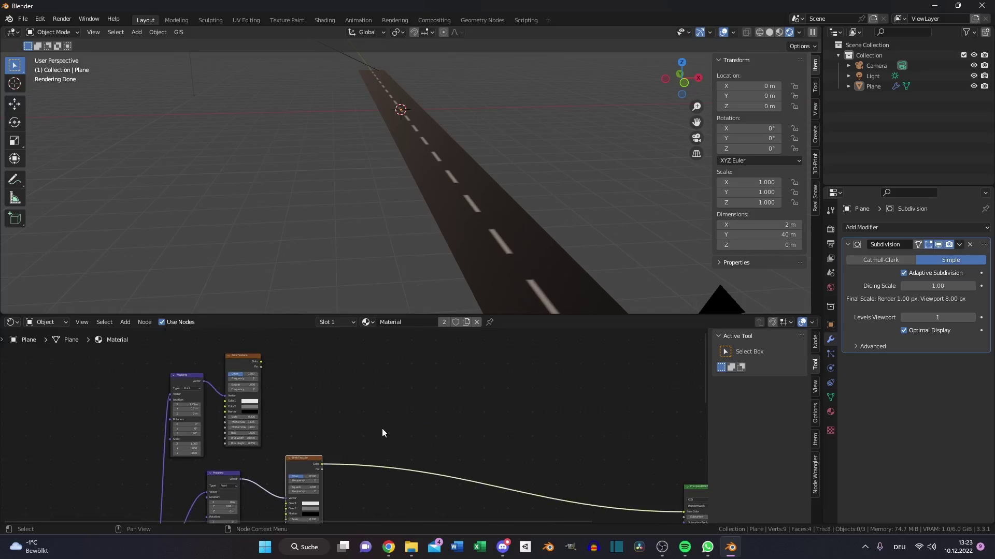
- Add a Mix node via Shift+A search and set its blend mode to Add
left_click(383, 433)
key("shift+a")
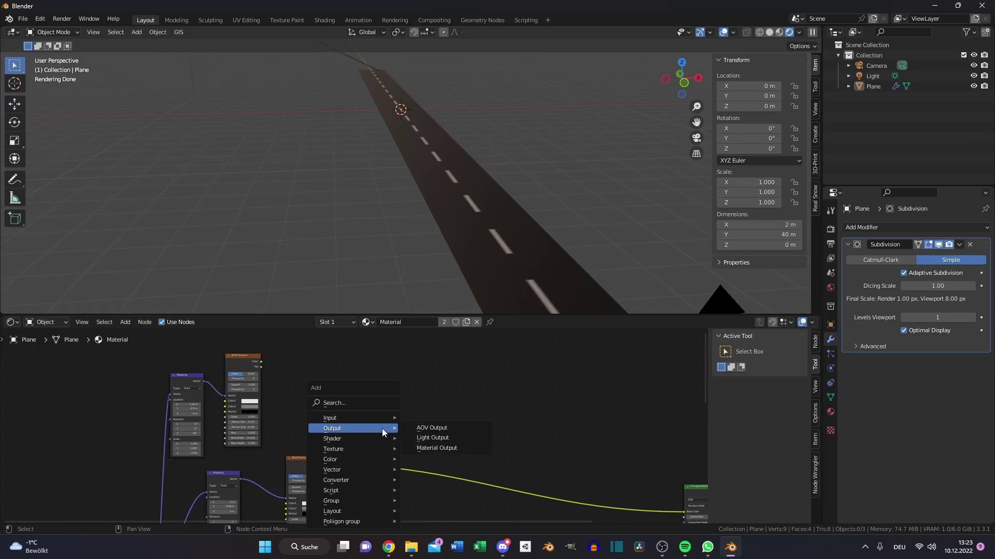
left_click(388, 404)
type("m")
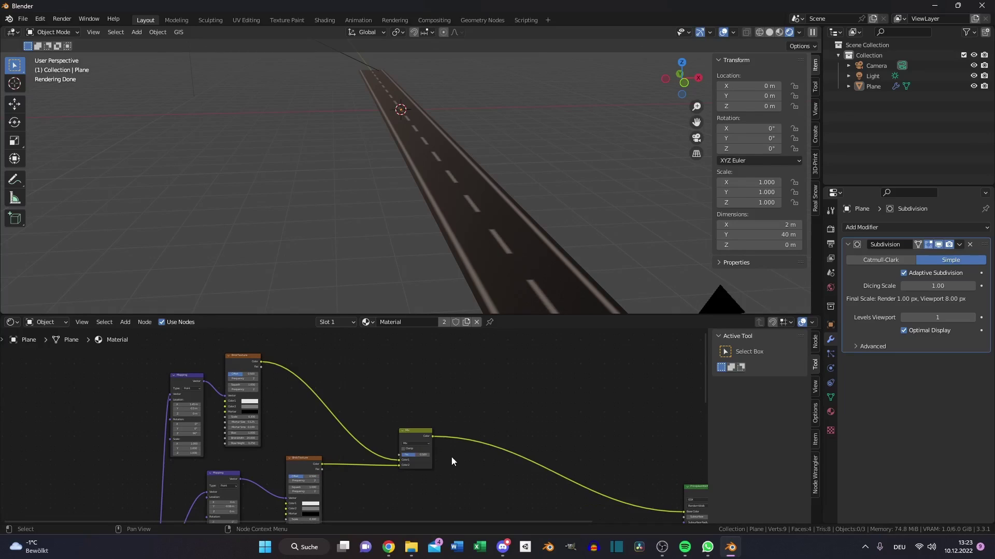
left_click(420, 445)
left_click(407, 396)
scroll(451, 443, "up", 2)
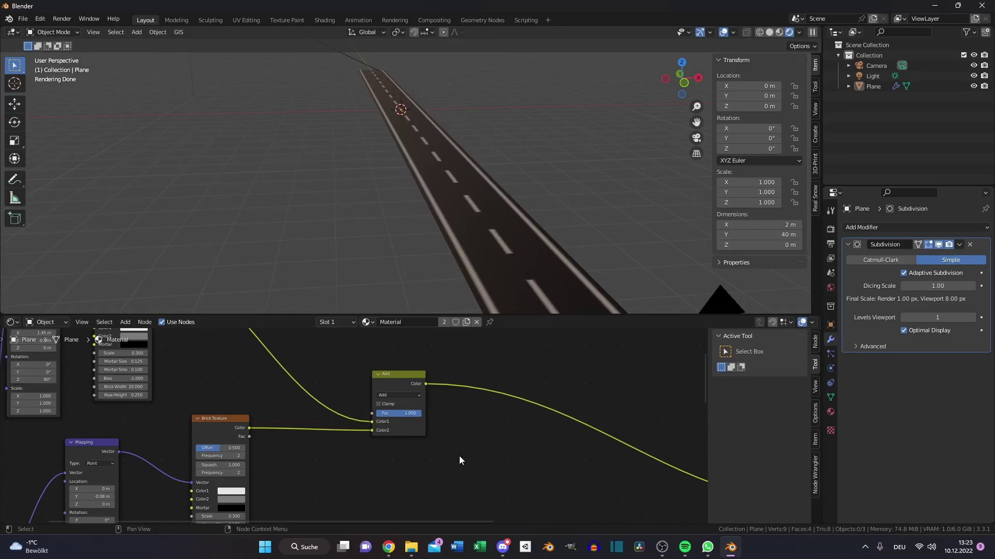
middle_click_drag(535, 472, 512, 419)
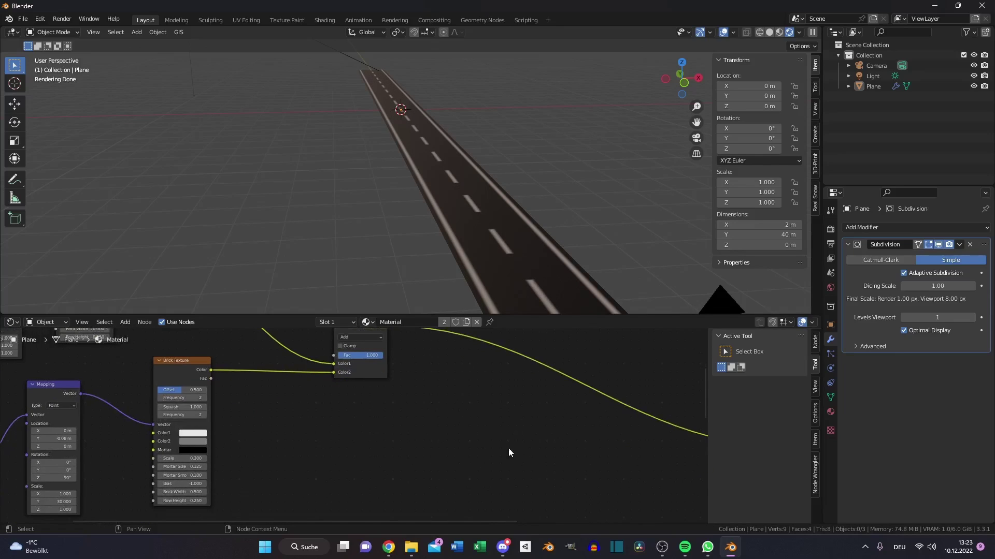
scroll(508, 453, "down", 2)
middle_click_drag(552, 249, 563, 264)
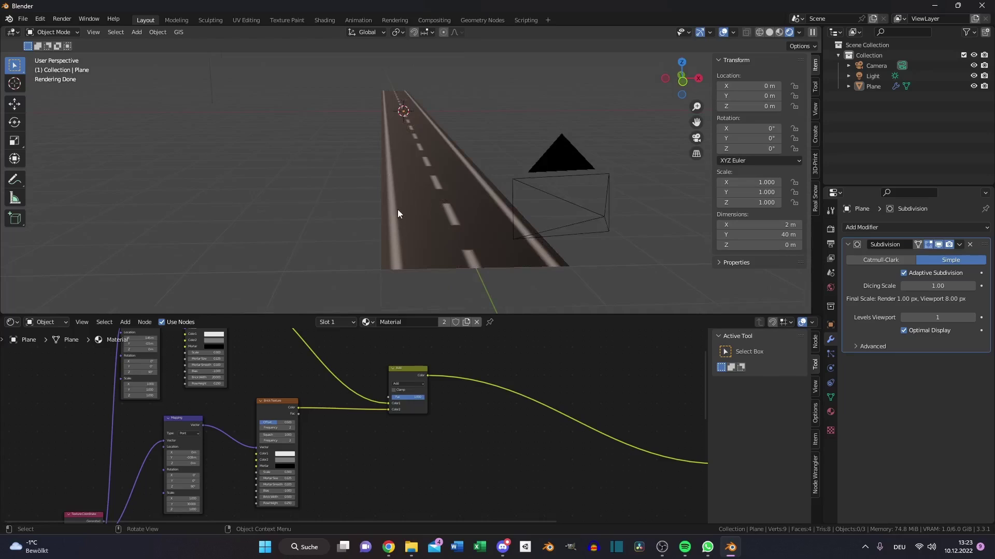
- Move the Add node to the right and add a ColorRamp node via search
left_click_drag(405, 403, 476, 407)
middle_click_drag(447, 397, 490, 437)
middle_click_drag(565, 459, 489, 436)
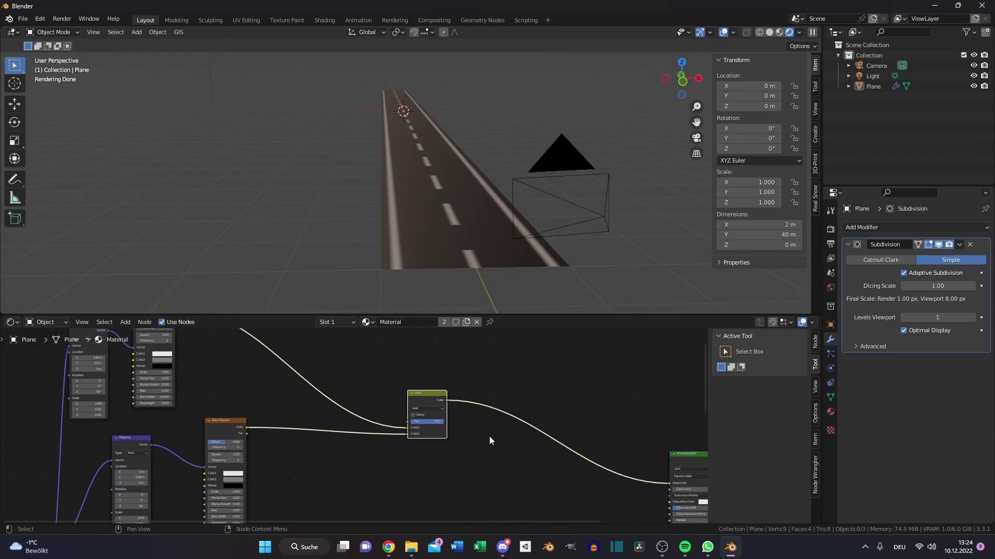
key("shift+a")
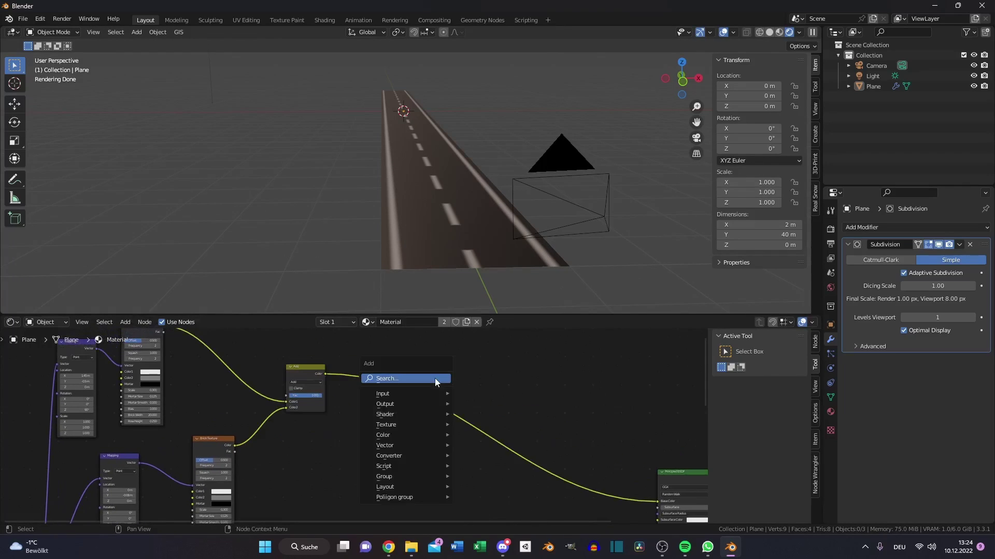
left_click(434, 379)
type("col")
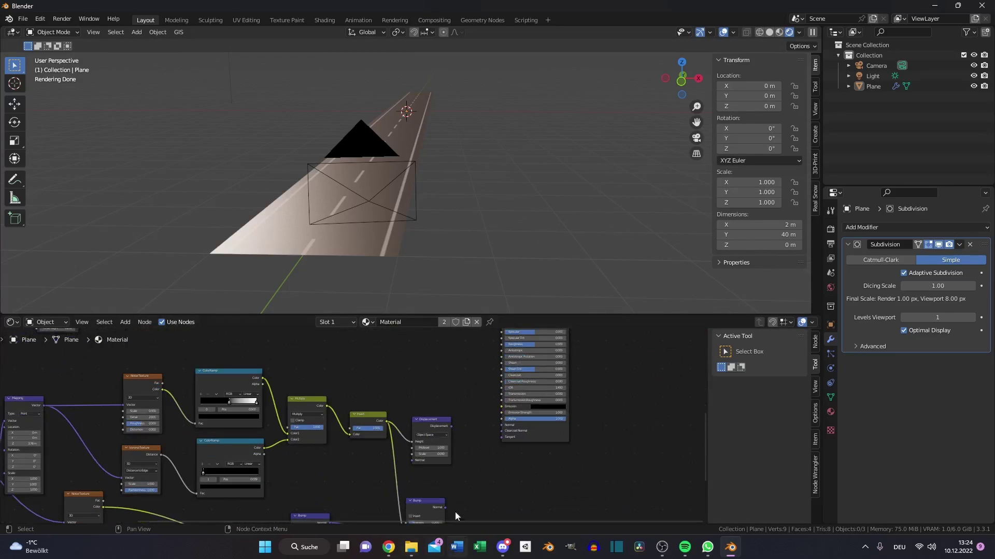
- Link Bump to the Principled Normal and Displacement to the Material Output, then view through the camera
left_click_drag(444, 508, 621, 269)
left_click_drag(621, 269, 618, 384)
key("KP_0")
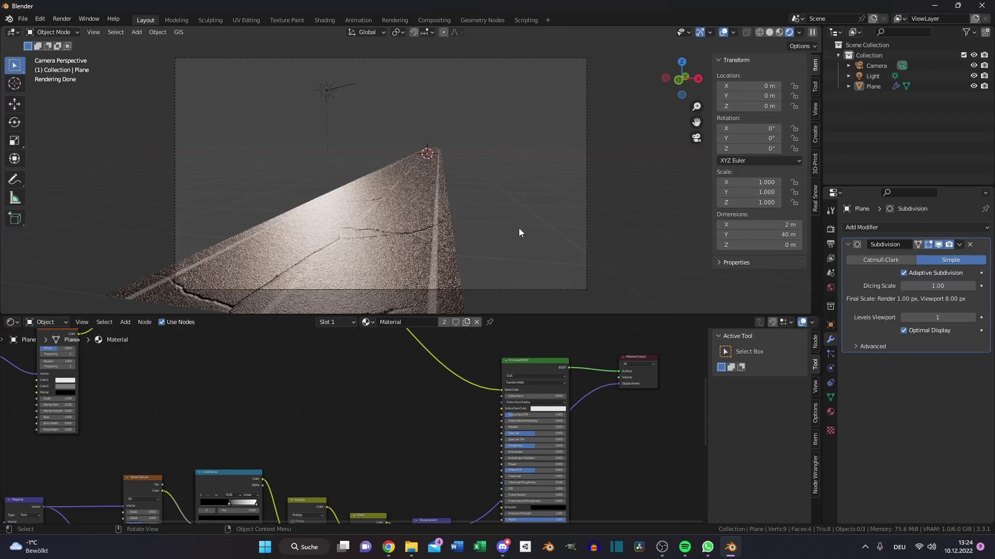
- Hide the sun light and add world nodes for the ehingen_hillside_16k.exr HDRI at strength 0.1
scroll(519, 228, "up", 1)
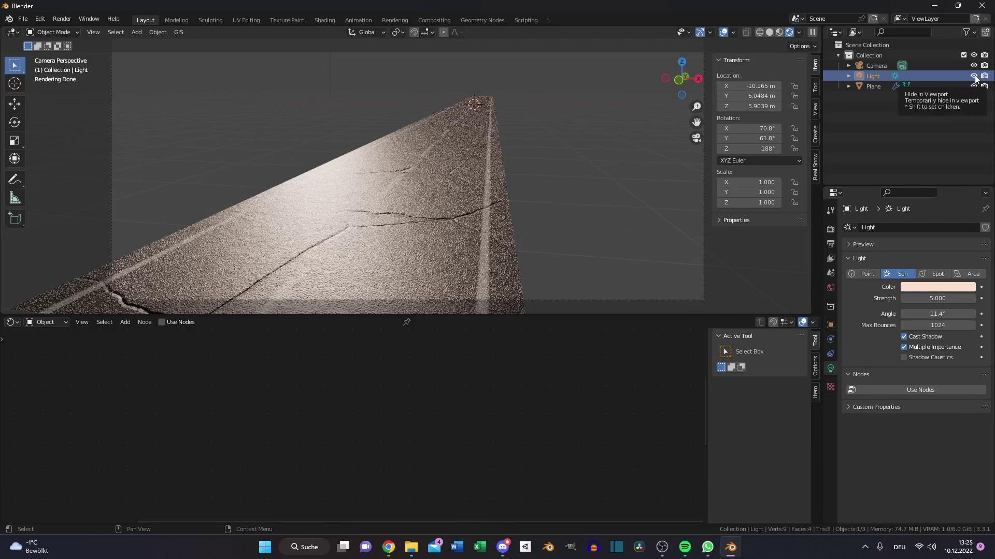
left_click(974, 76)
left_click(799, 35)
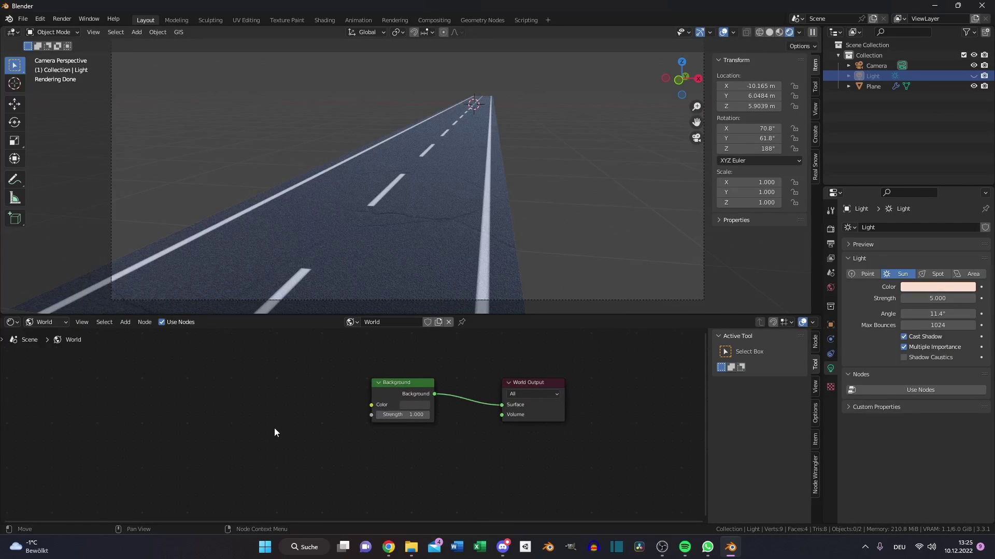
key("shift+a")
right_click(491, 347)
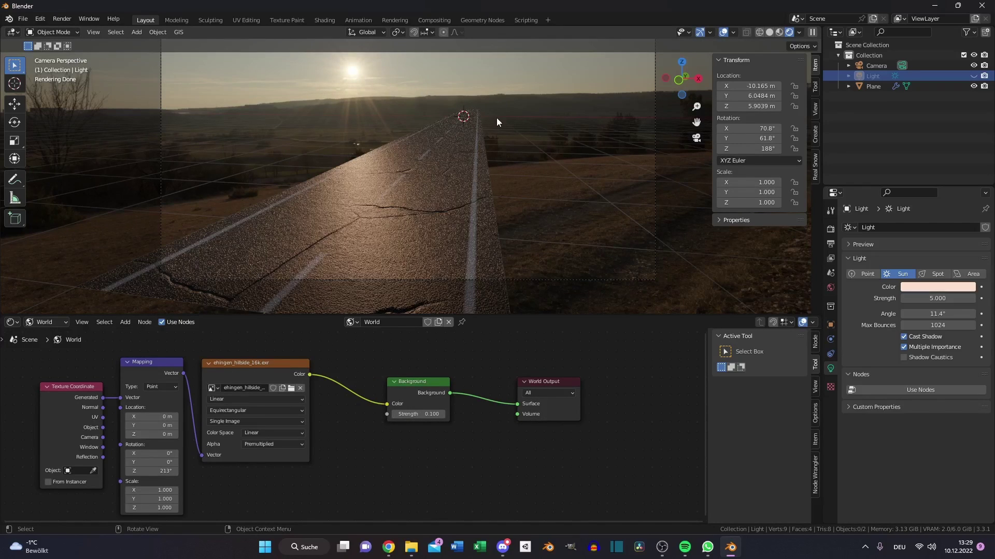
- Reframe the camera view of the sunset-lit road
mouse_move(486, 115)
middle_mouse_down("shift")
mouse_move(477, 138)
mouse_move(490, 129)
middle_mouse_up("shift")
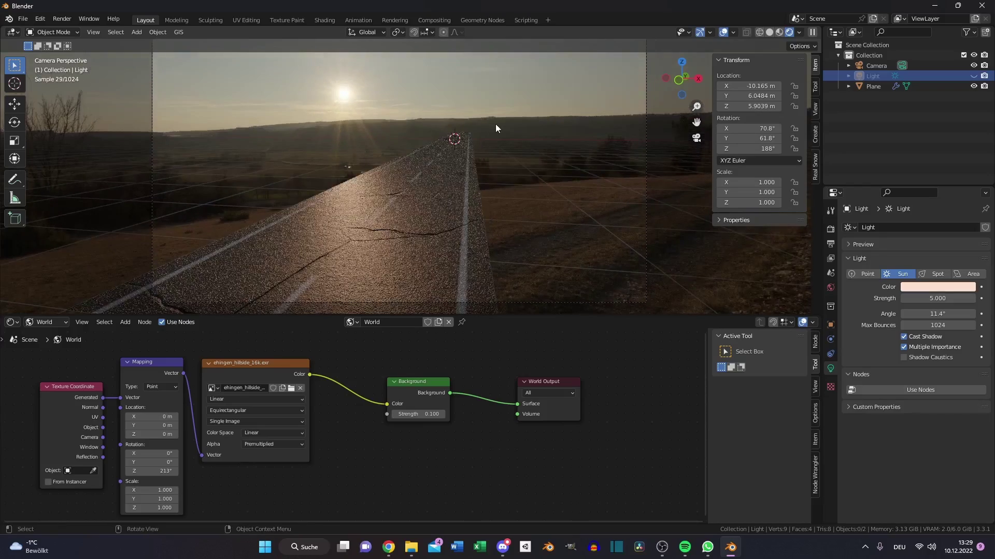
scroll(495, 114, "down", 1)
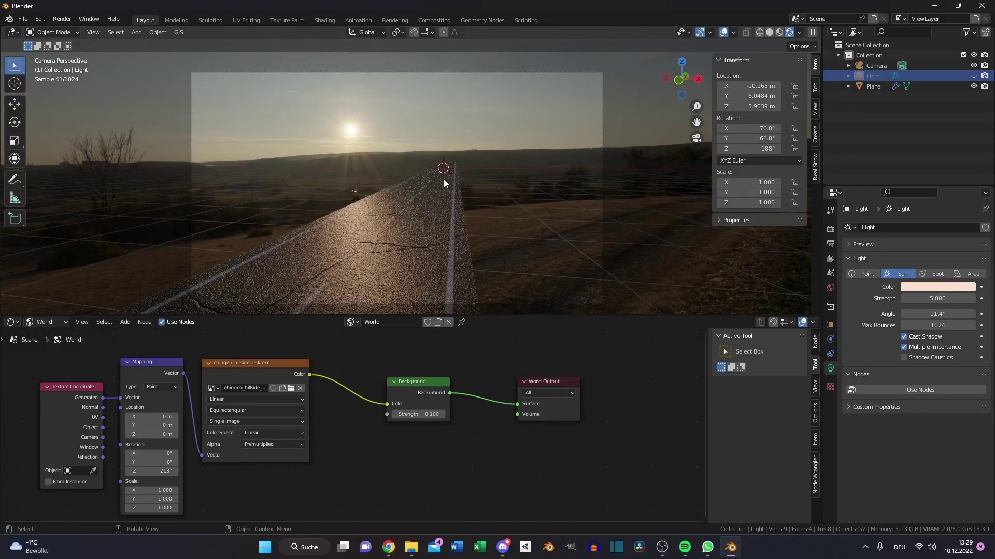
scroll(434, 189, "up", 2)
scroll(420, 201, "down", 2)
middle_click_drag(435, 206, 438, 197, "shift")
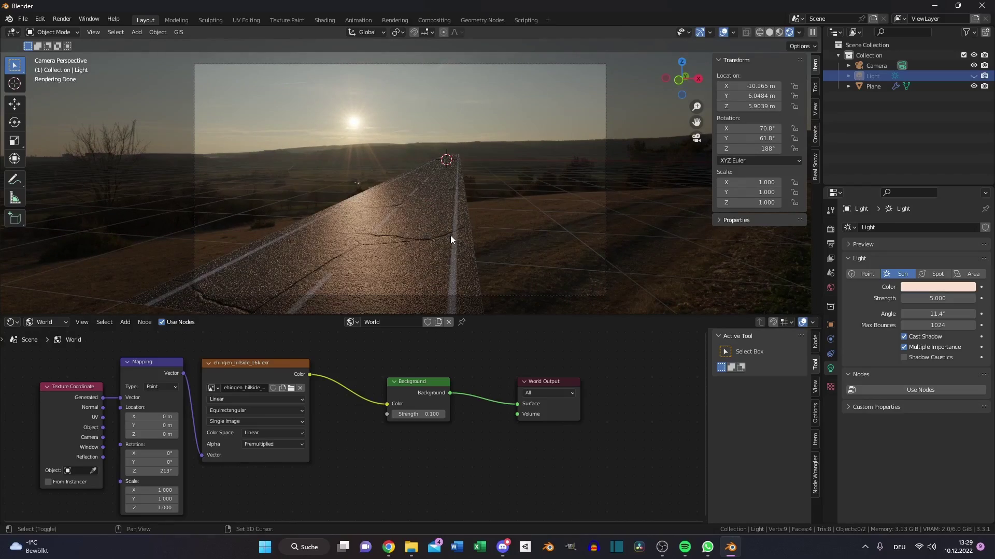
middle_click_drag(450, 235, 458, 203, "shift")
scroll(447, 231, "up", 1)
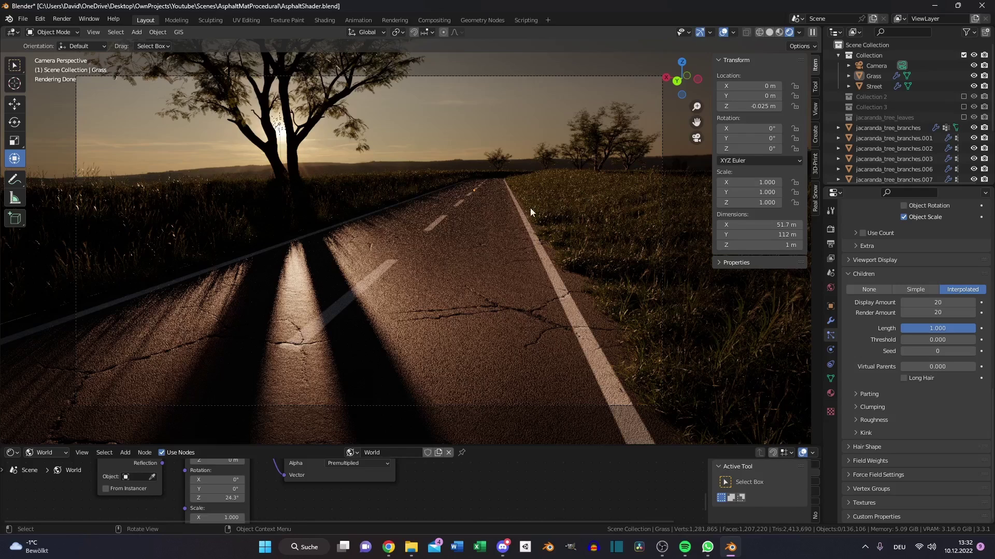
- Orbit out to overview the road, grass and trees, then return to the camera view
middle_click_drag(499, 219, 553, 291)
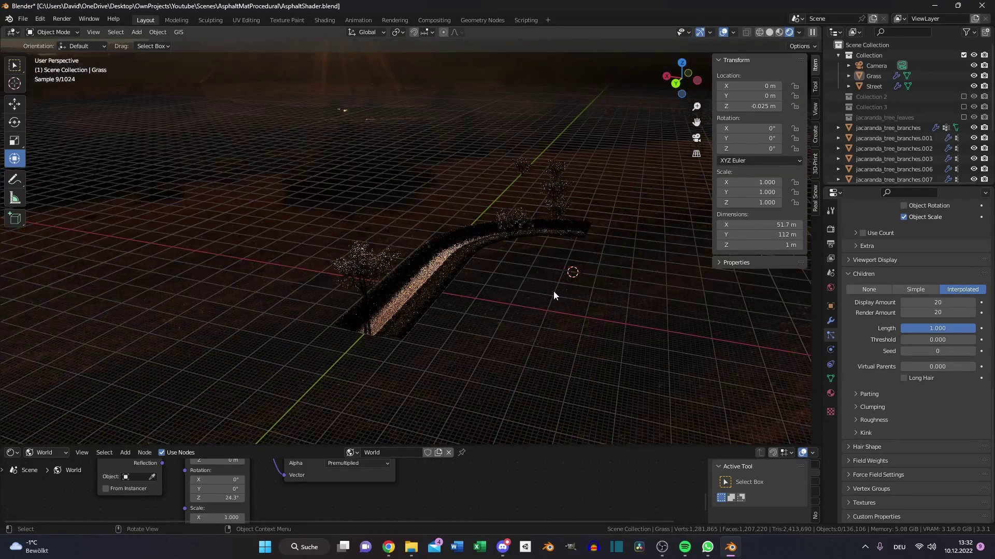
scroll(514, 311, "up", 1)
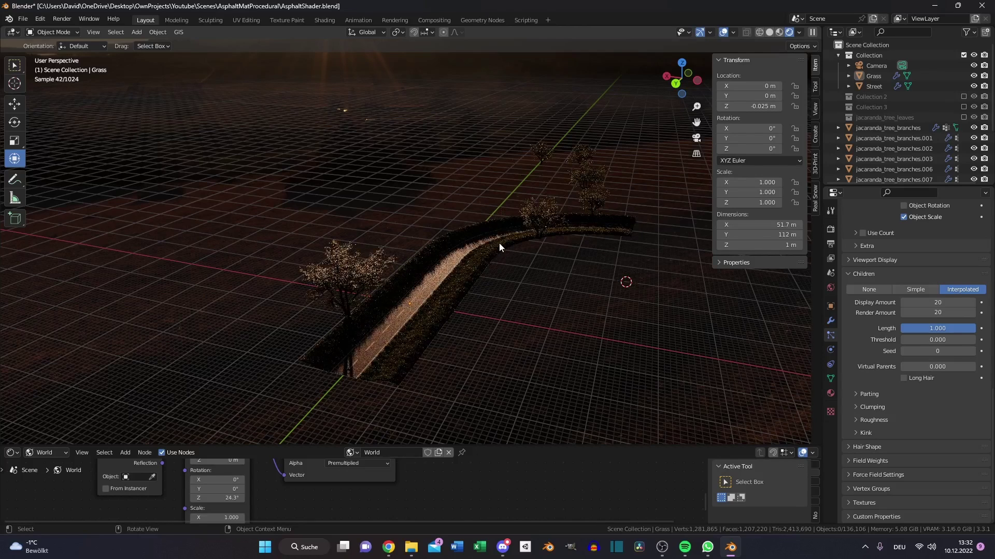
key("KP_0")
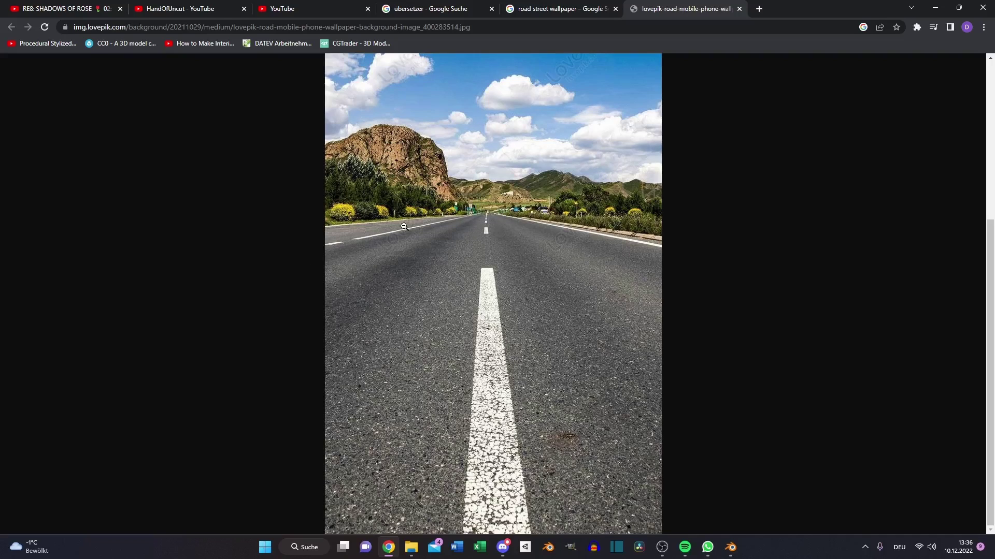
- Return to Blender and zoom the Shader Editor onto the Wave Texture (Bands, scale 1.475) and ColorRamp
left_click(731, 547)
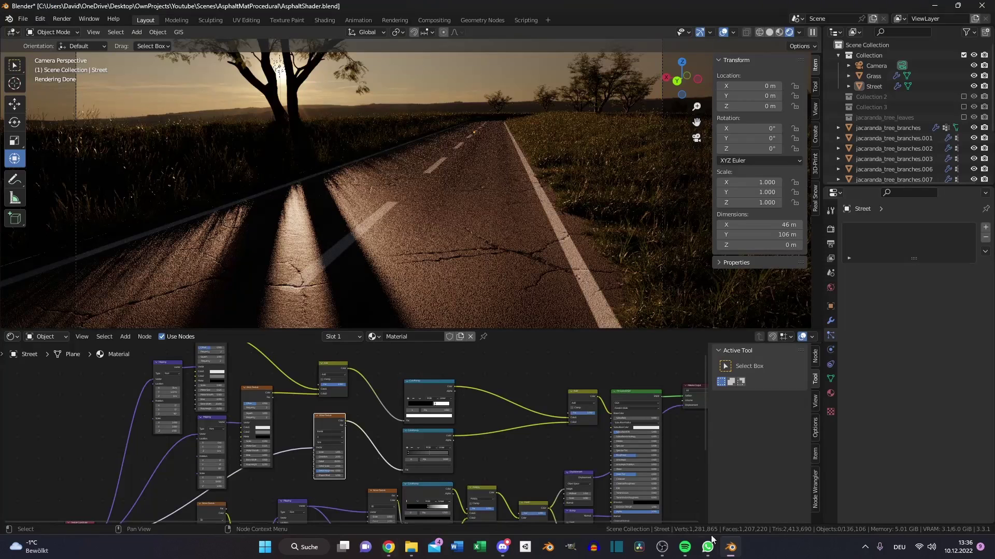
scroll(367, 441, "up", 4)
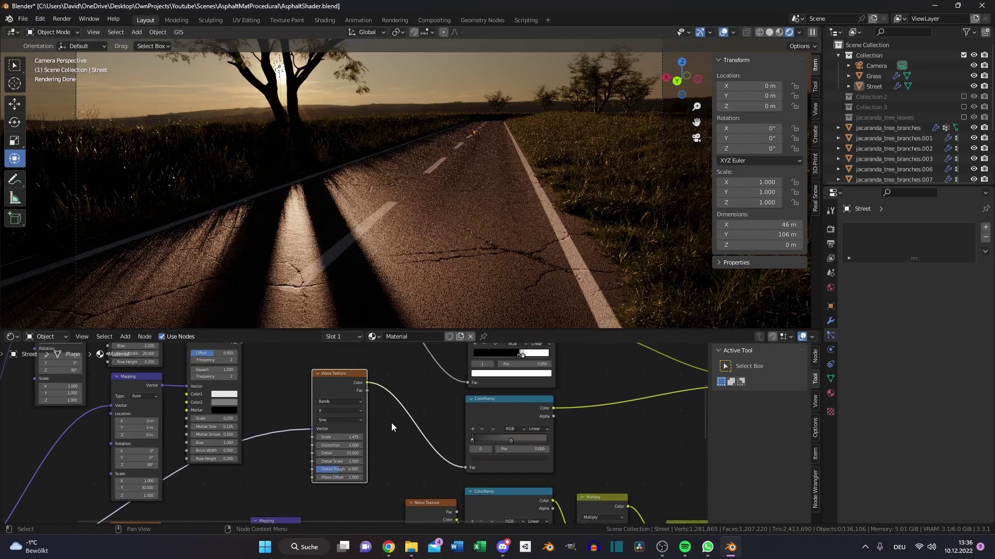
scroll(392, 428, "up", 3)
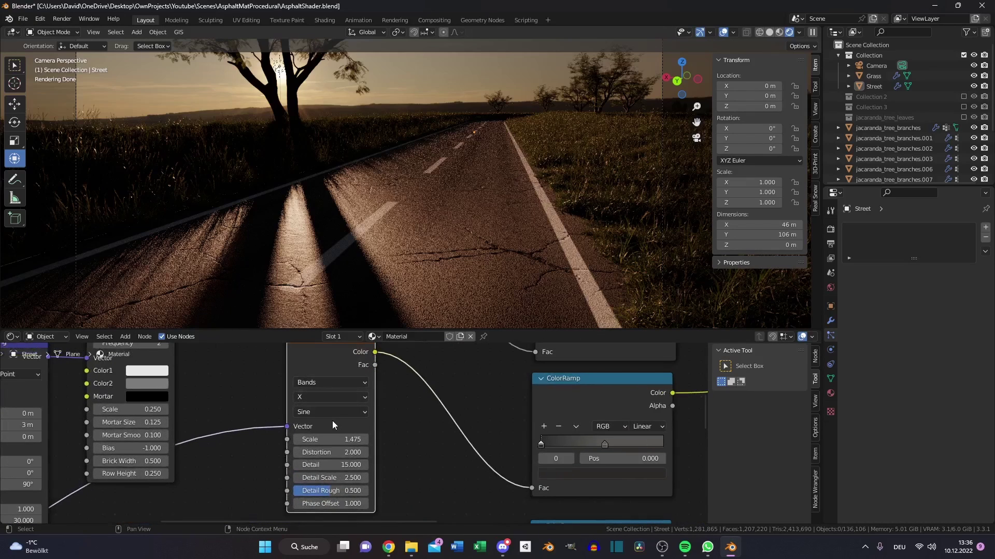
middle_click_drag(413, 470, 406, 435)
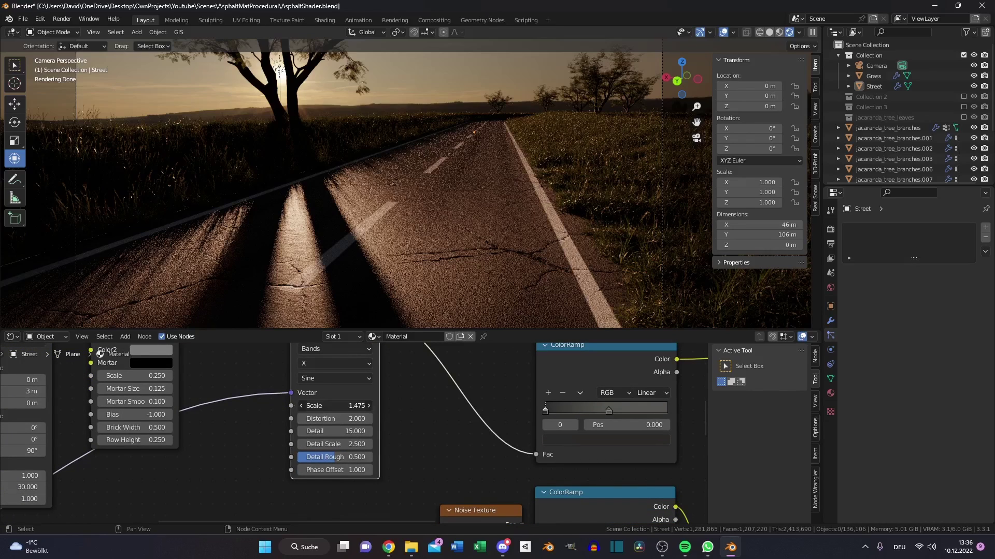
left_click_drag(334, 405, 335, 405)
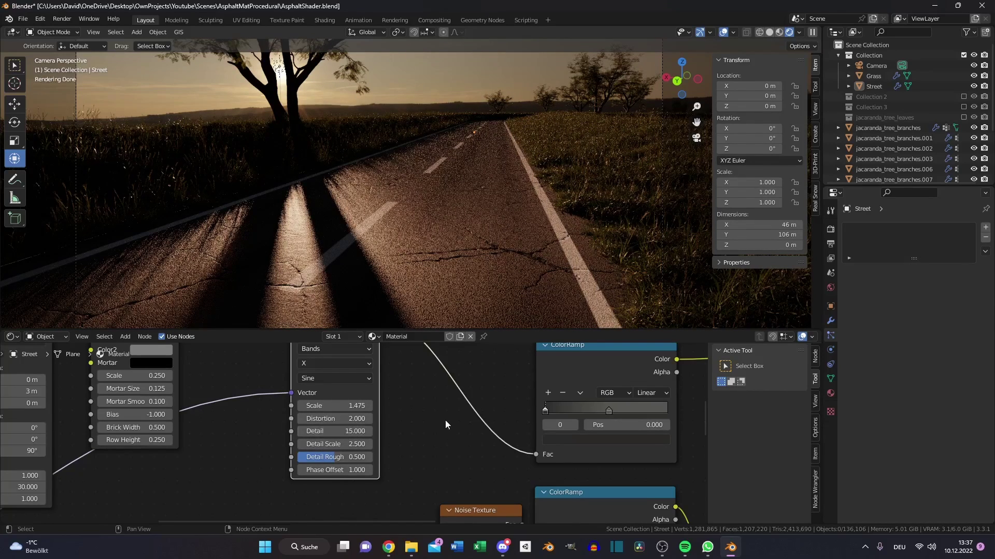
middle_click_drag(424, 386, 306, 437)
scroll(321, 437, "down", 3)
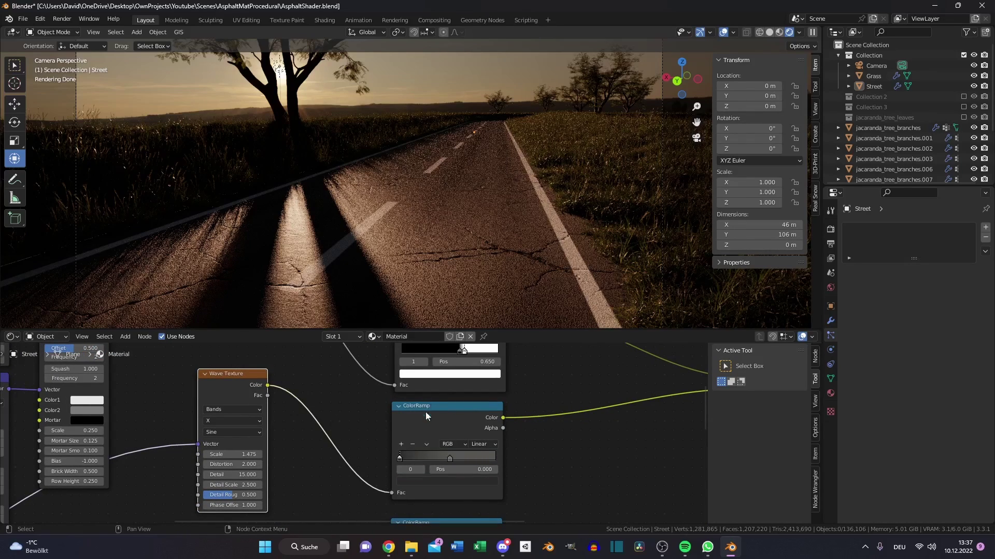
scroll(484, 459, "up", 3)
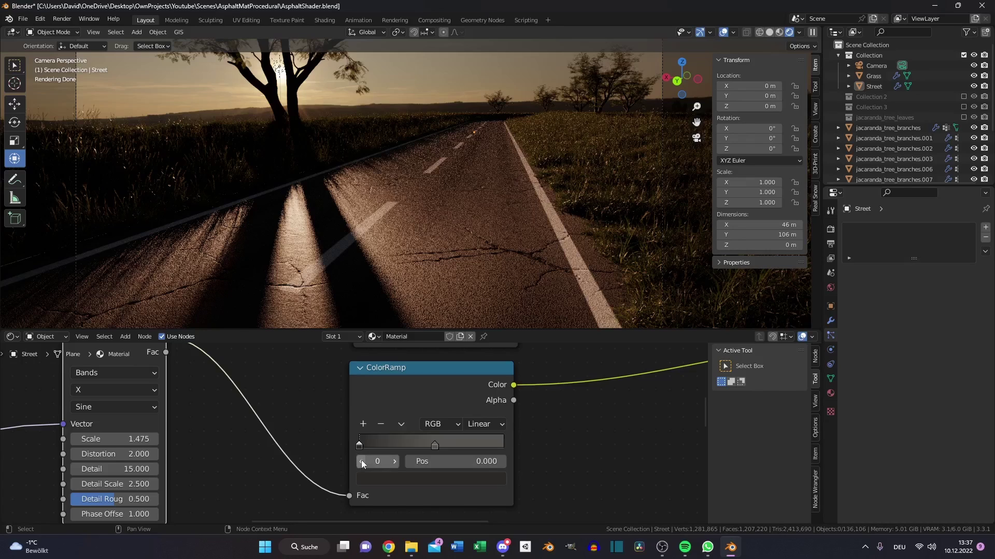
middle_click_drag(637, 398, 388, 467)
scroll(390, 468, "down", 5)
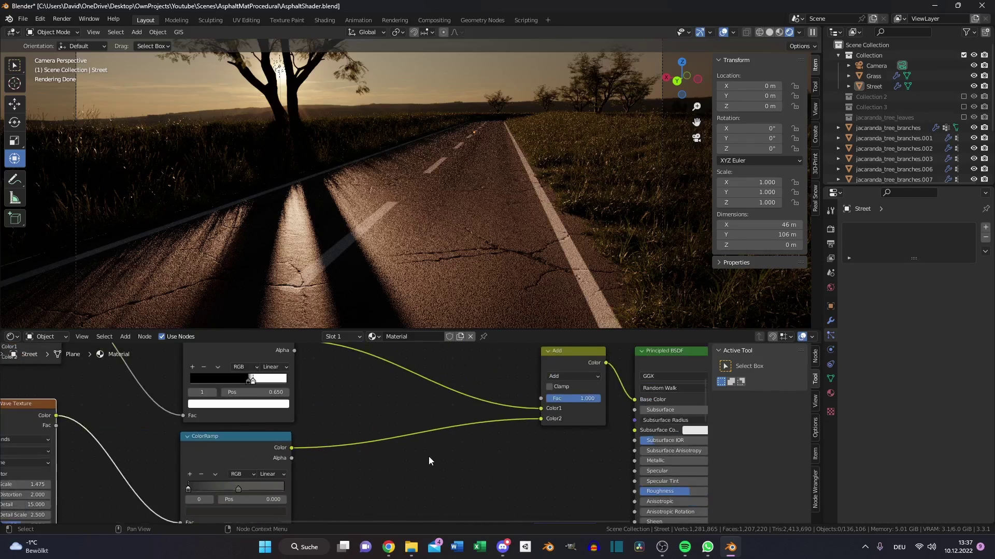
middle_click_drag(465, 430, 338, 473)
middle_click_drag(114, 369, 364, 416)
scroll(364, 416, "down", 6)
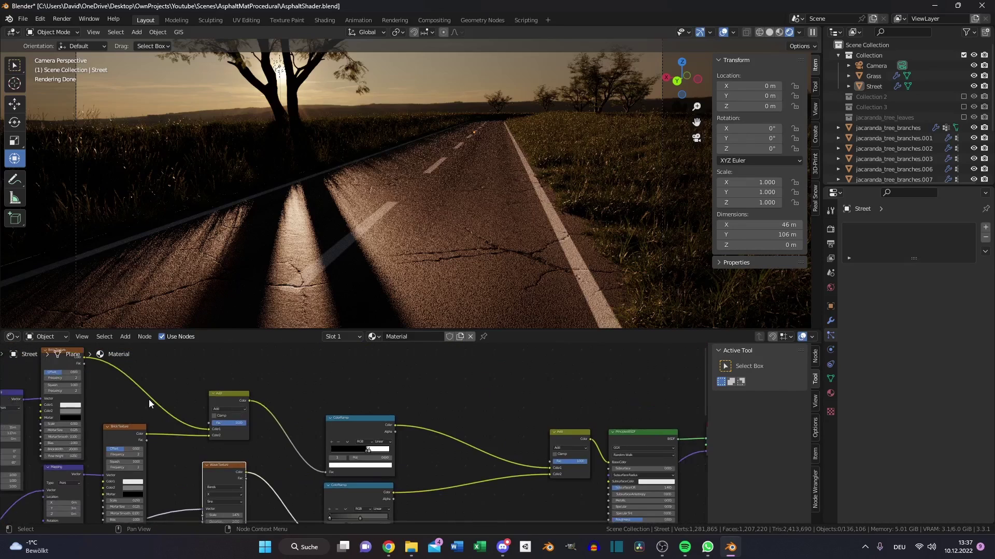
middle_click_drag(128, 390, 113, 387)
middle_click_drag(543, 439, 334, 395)
scroll(334, 396, "up", 7)
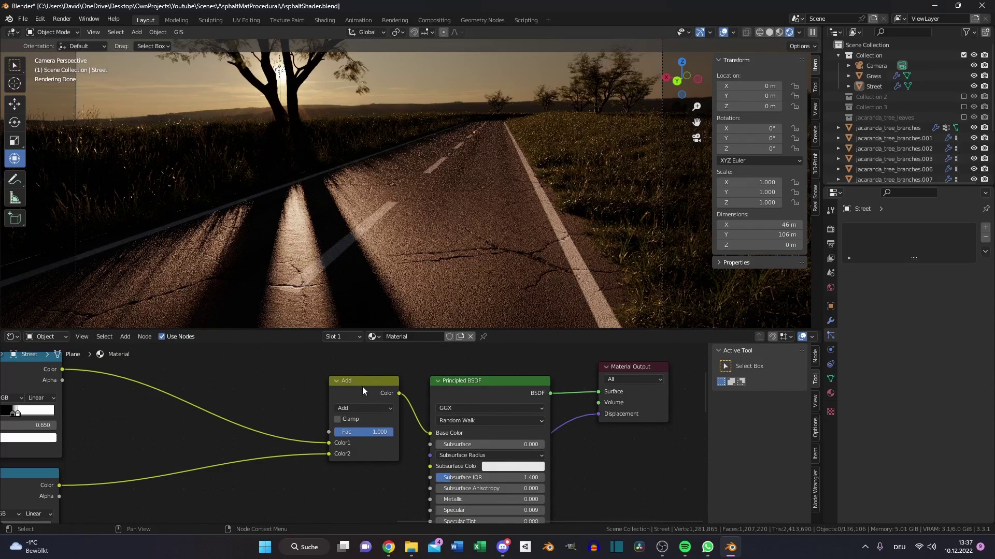
middle_click_drag(279, 396, 751, 346)
scroll(316, 457, "up", 6)
scroll(321, 453, "down", 2)
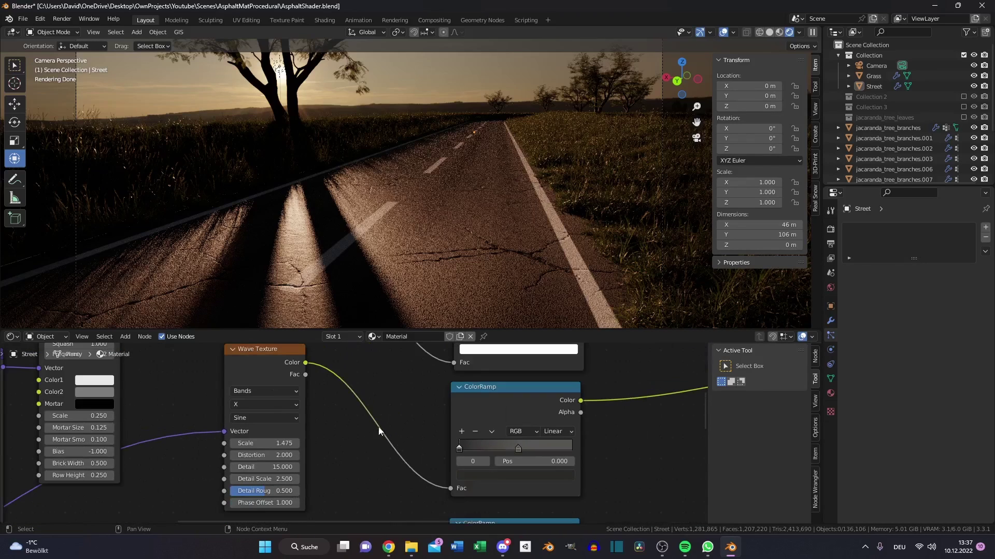